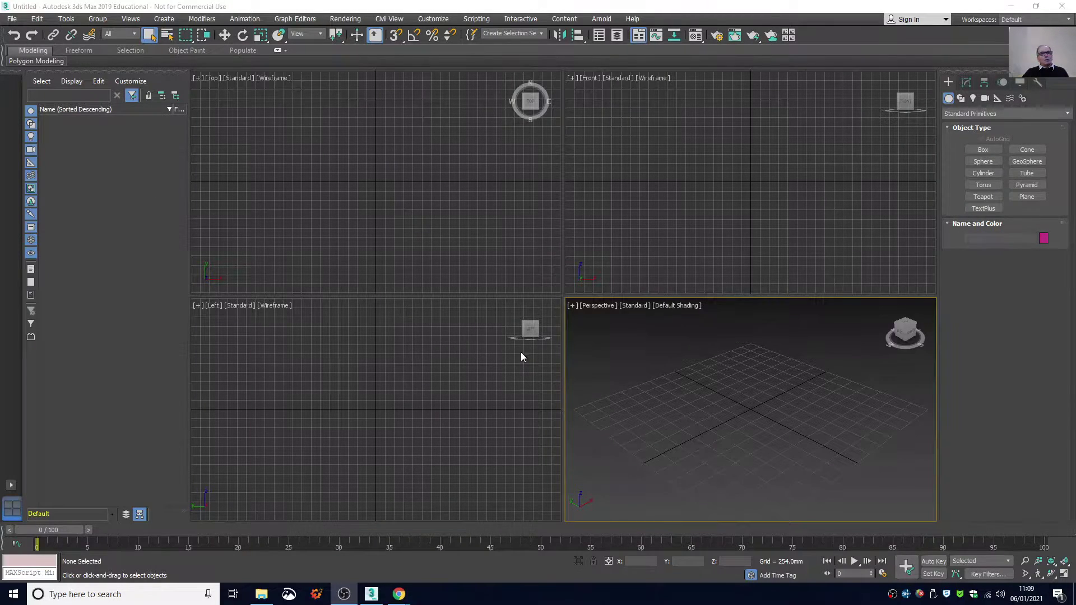
# Step: Enlarge the Perspective viewport and create a box in it about 970 mm long, 1546 mm wide and 595 mm high
pyautogui.moveTo(420, 368); pyautogui.dragTo(376, 367)
pyautogui.moveTo(549, 296); pyautogui.dragTo(530, 183)
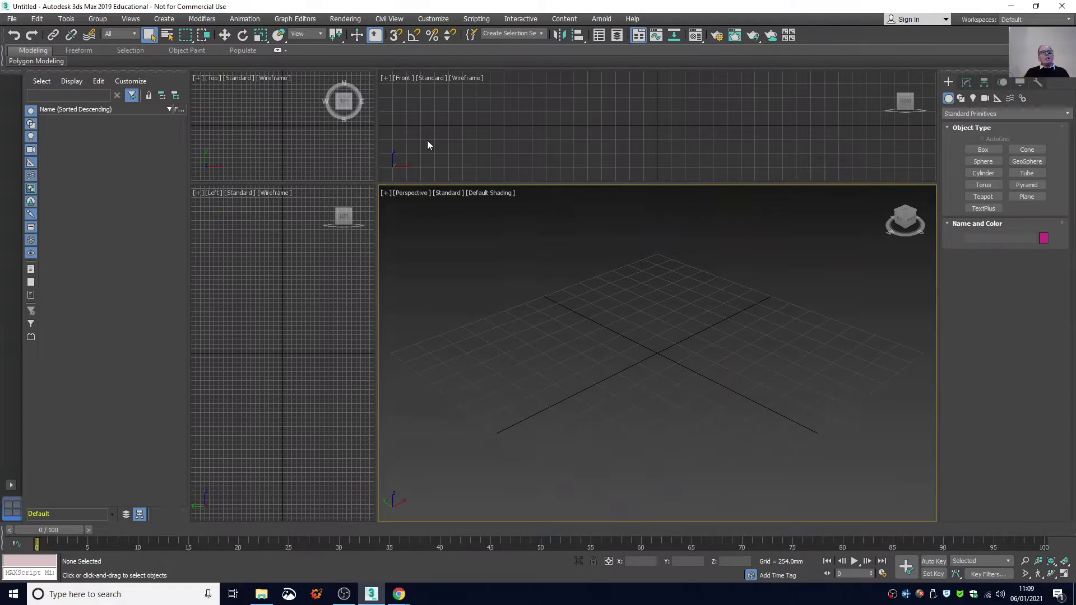
pyautogui.click(983, 149)
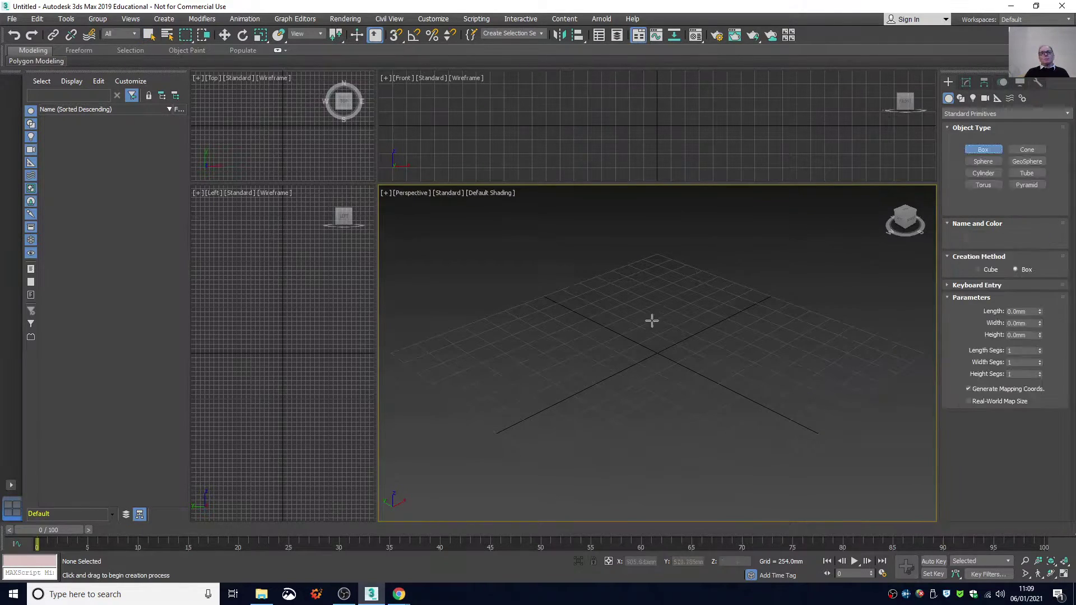
pyautogui.moveTo(538, 372)
pyautogui.mouseDown()
pyautogui.moveTo(628, 421)
pyautogui.moveTo(622, 411)
pyautogui.moveTo(731, 350)
pyautogui.mouseUp()
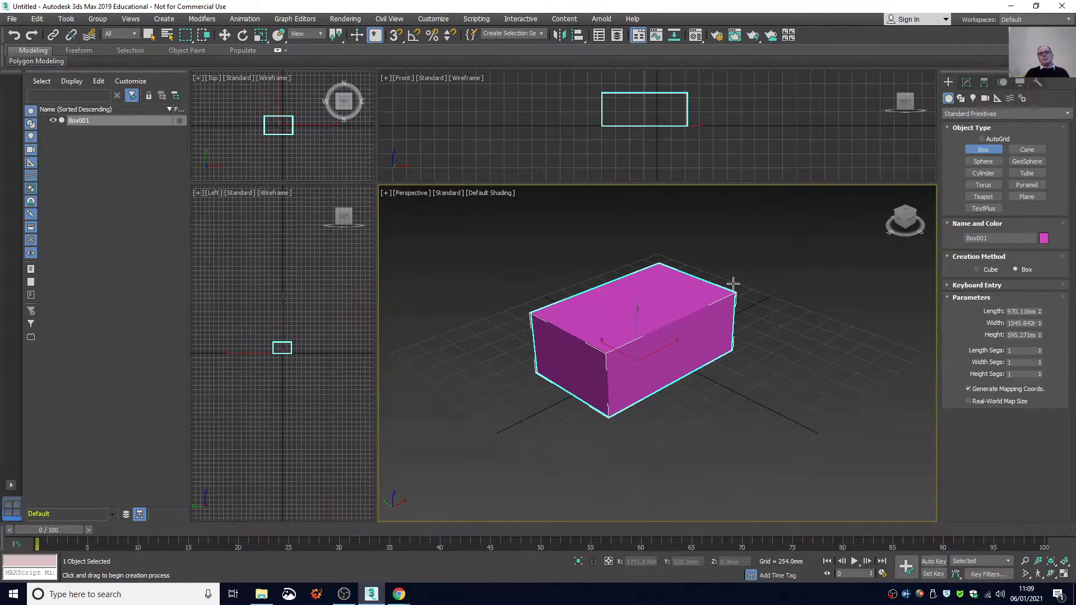
# Step: Set the box's length to 1000 mm, its width to 1500 mm and its height to 600 mm
pyautogui.doubleClick(1015, 311)
pyautogui.write('1000')
pyautogui.doubleClick(1015, 324)
pyautogui.write('1500')
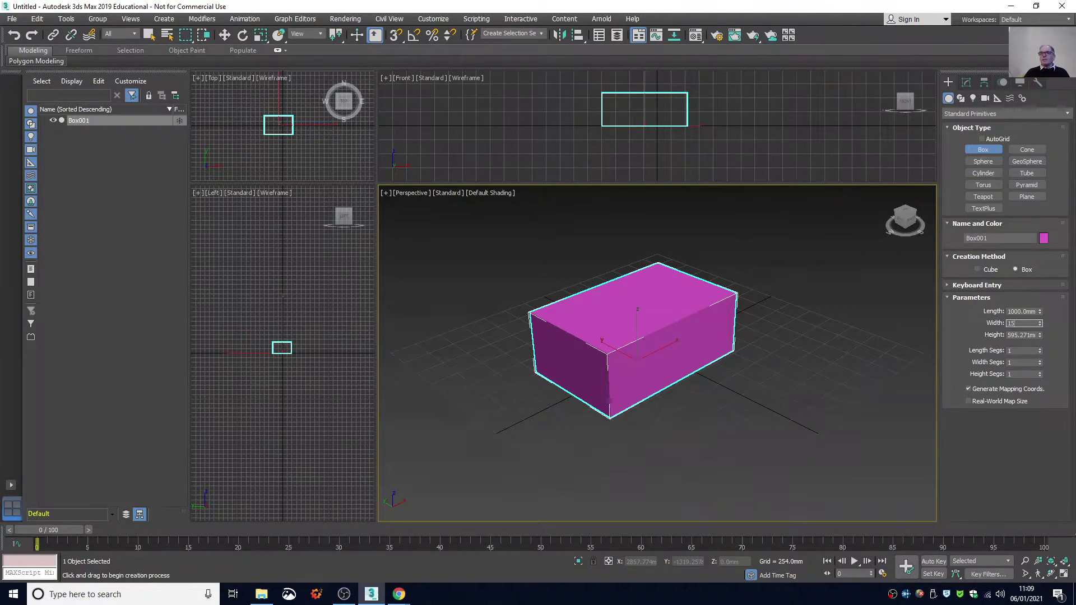
pyautogui.doubleClick(1018, 334)
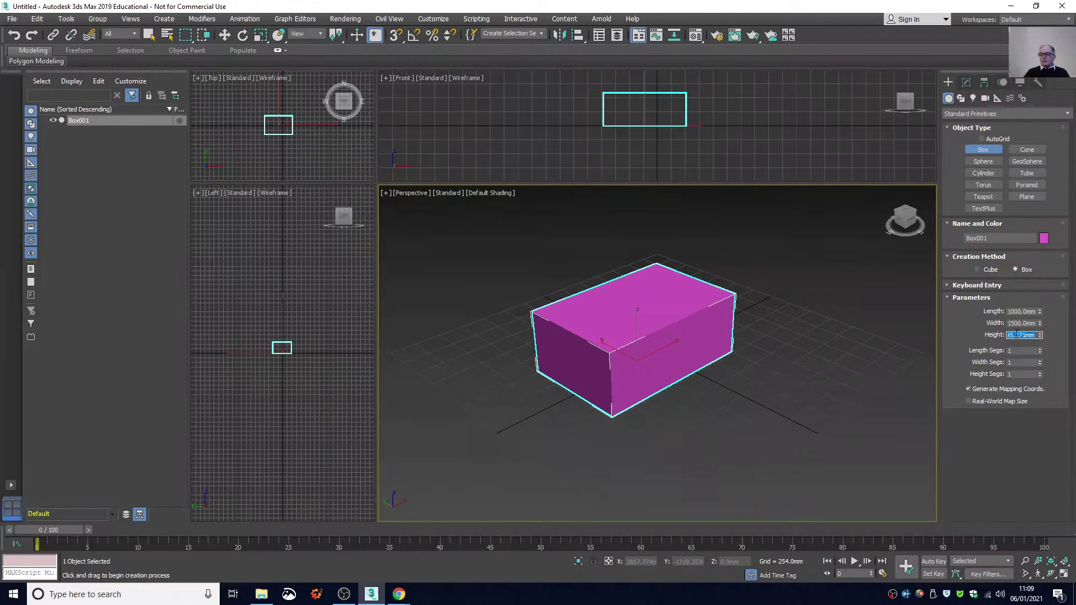
pyautogui.write('600')
pyautogui.press('Return')
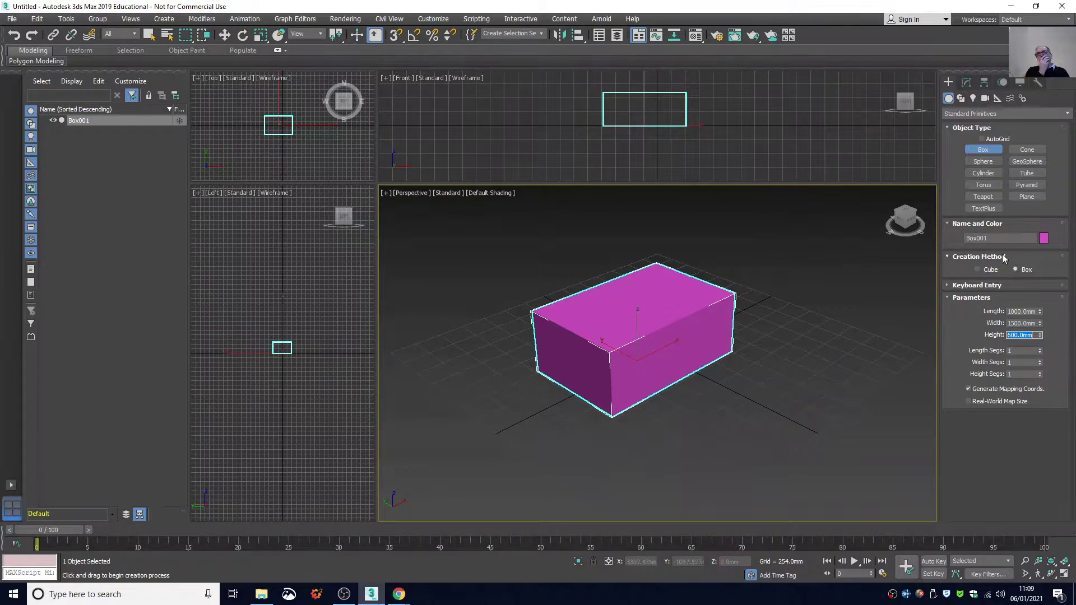
# Step: Rename the box as Basic_Box_01 and change its object color to dark blue from the 3ds Max palette
pyautogui.click(996, 238)
pyautogui.write('Basic_B')
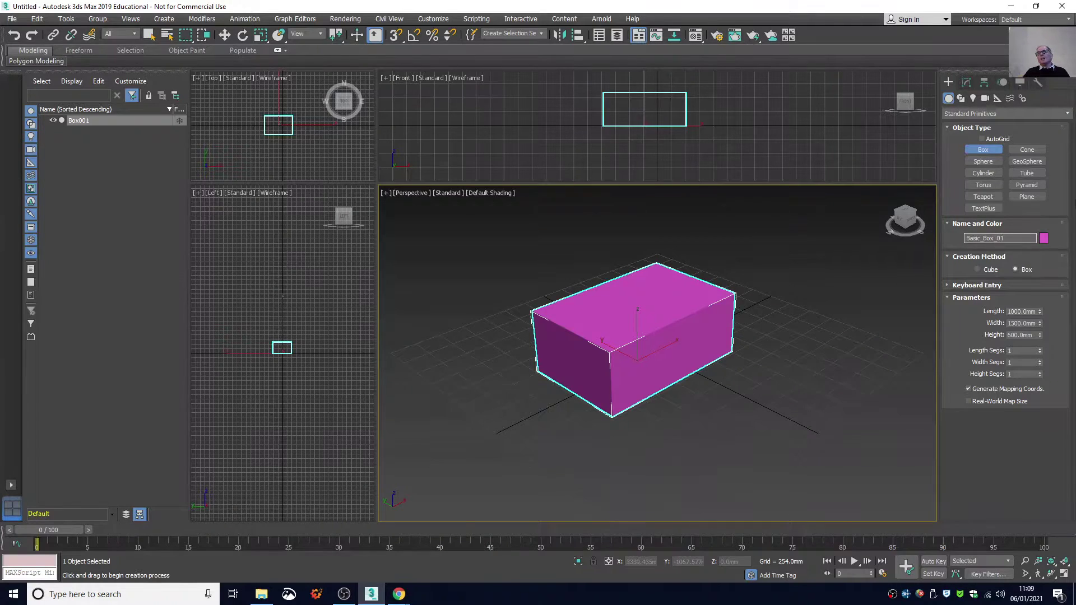
pyautogui.press('Return')
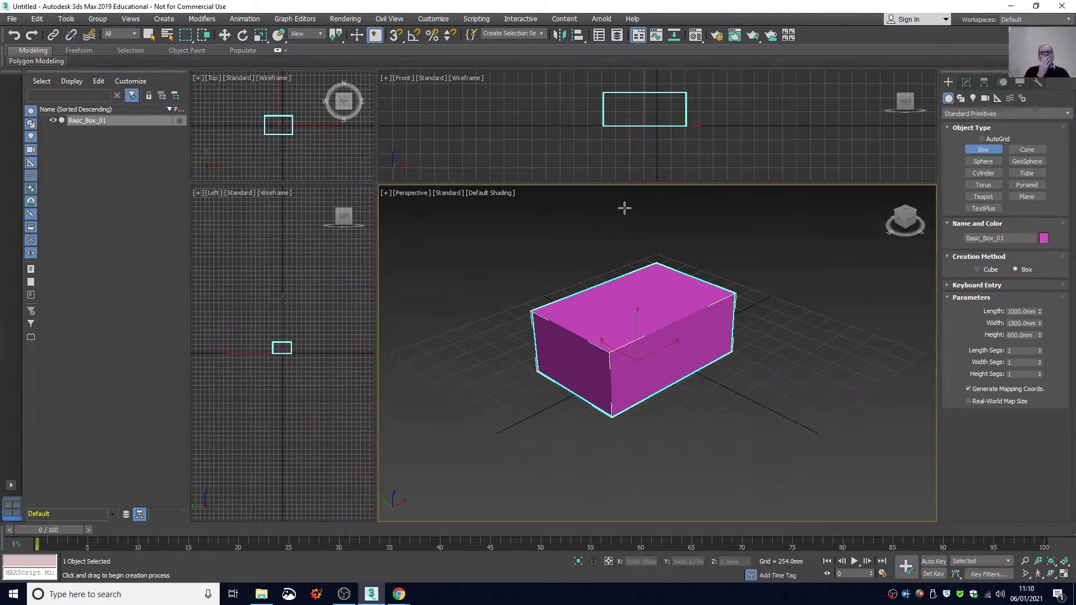
pyautogui.click(1044, 239)
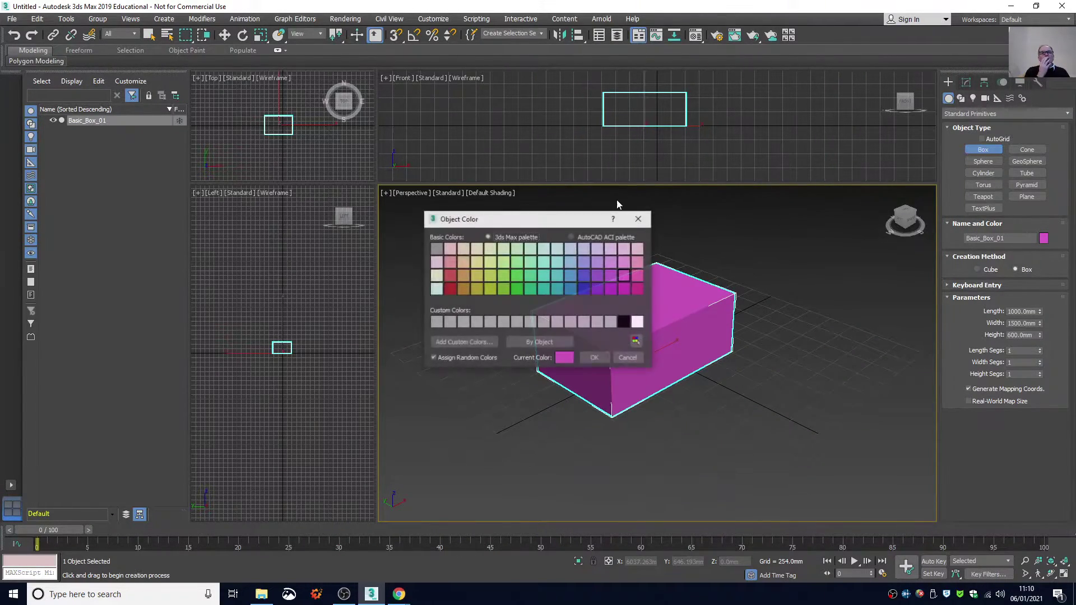
pyautogui.click(582, 288)
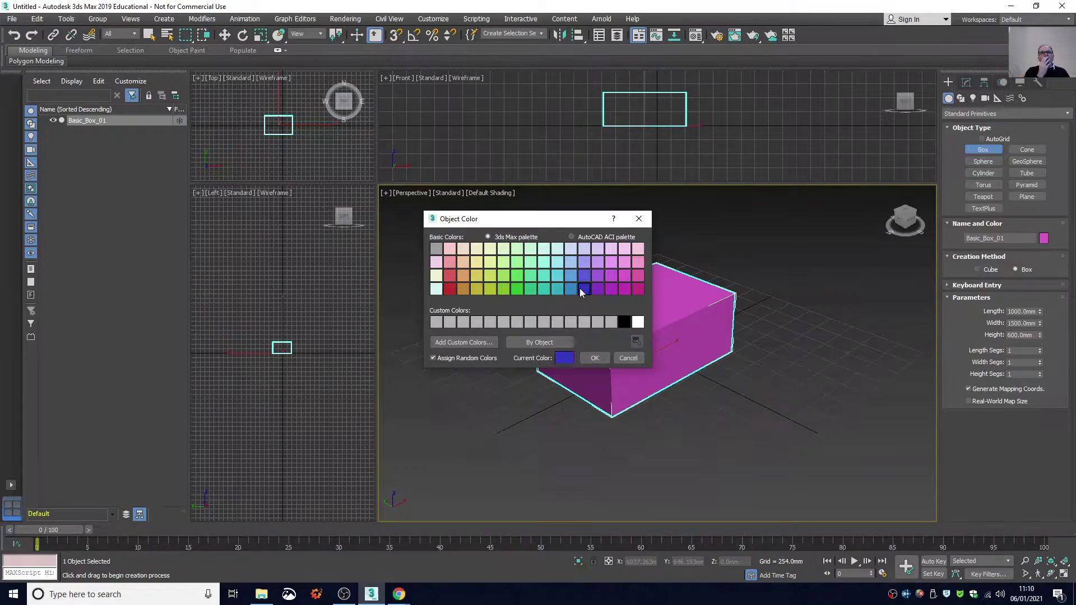
pyautogui.click(595, 359)
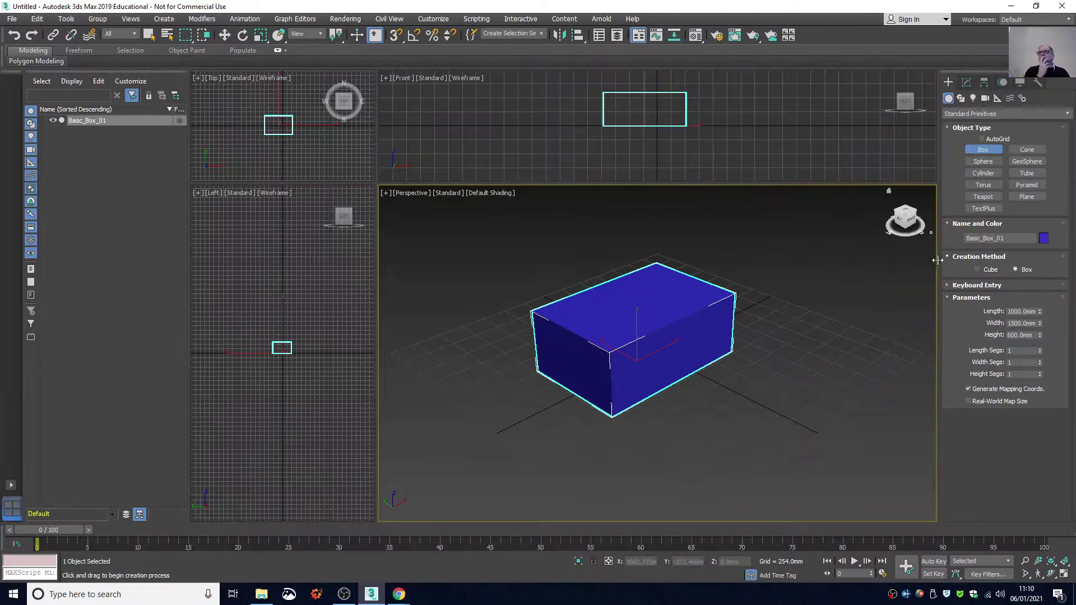
# Step: End box creation and convert Basic_Box_01 to an Editable Poly
pyautogui.rightClick(671, 303)
pyautogui.rightClick(673, 302)
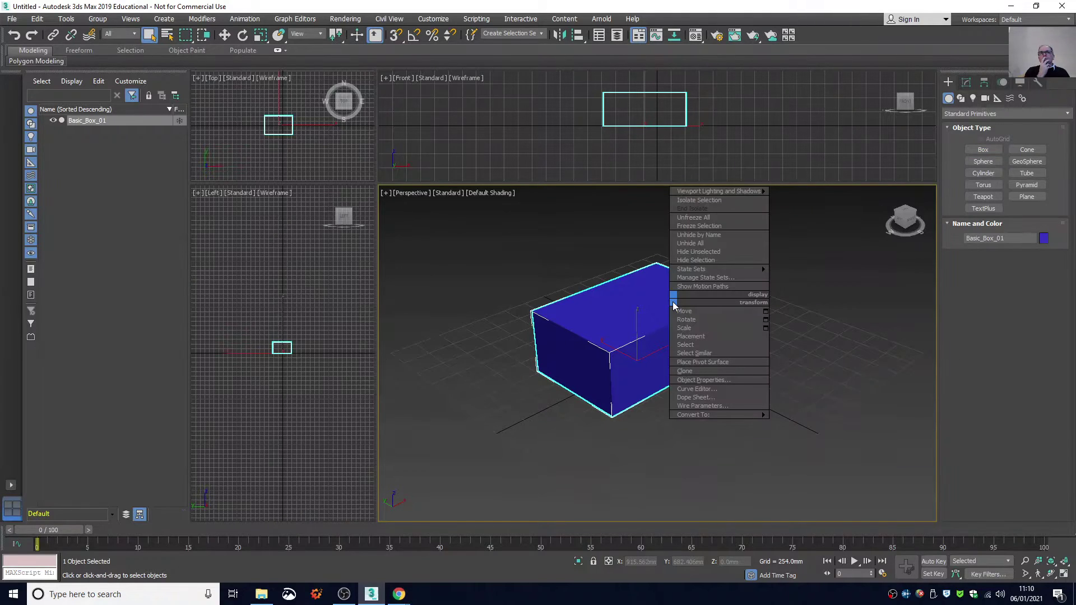
pyautogui.moveTo(702, 416)
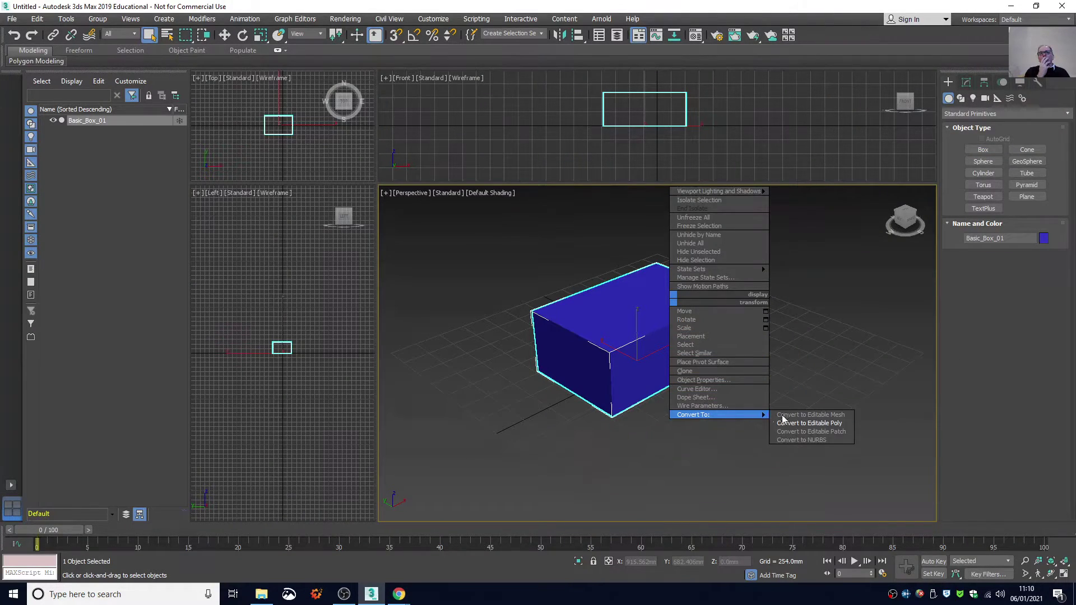
pyautogui.click(799, 425)
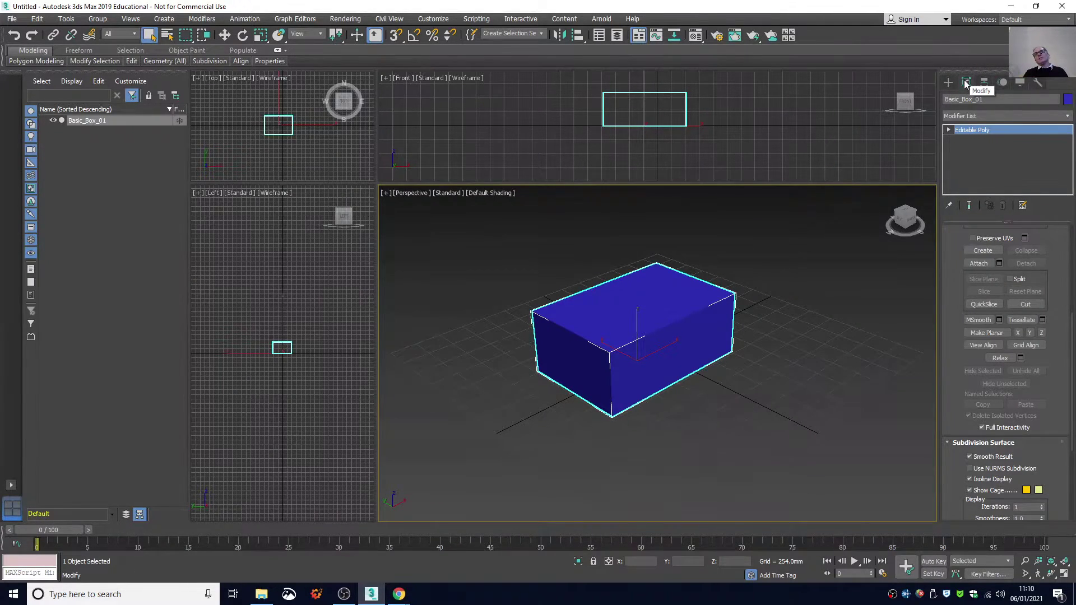
# Step: At Polygon sub-object level, detach the box's top face as a separate object named Polygon_Top
pyautogui.click(948, 130)
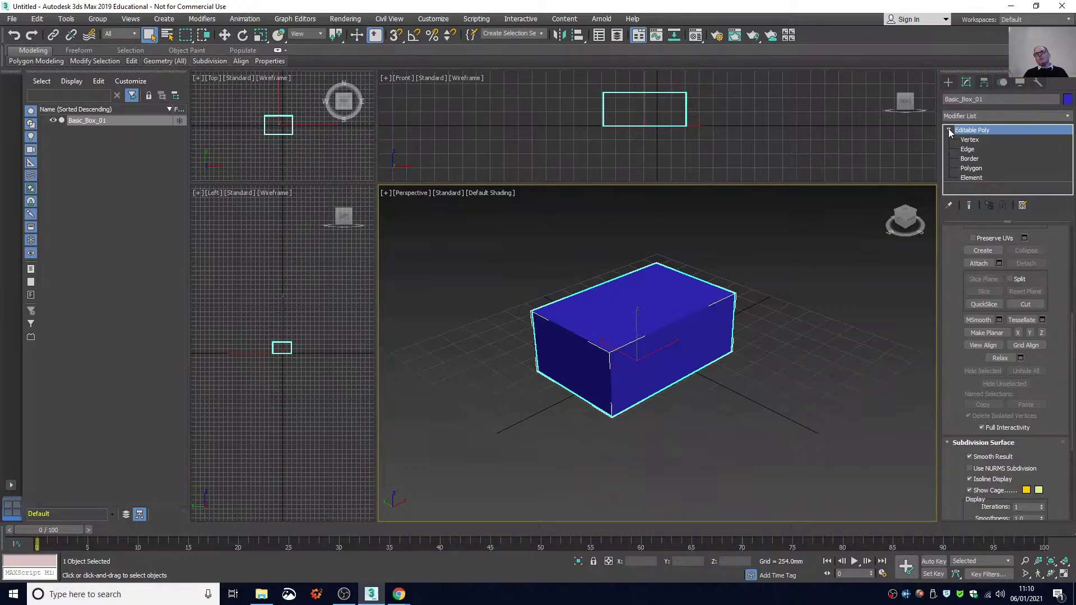
pyautogui.click(968, 169)
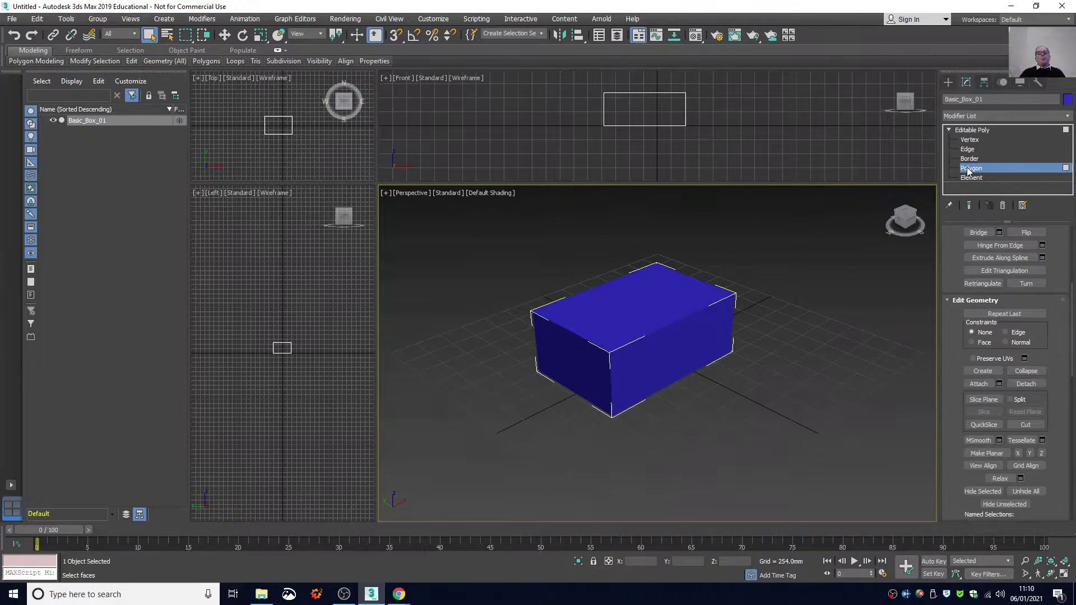
pyautogui.click(684, 289)
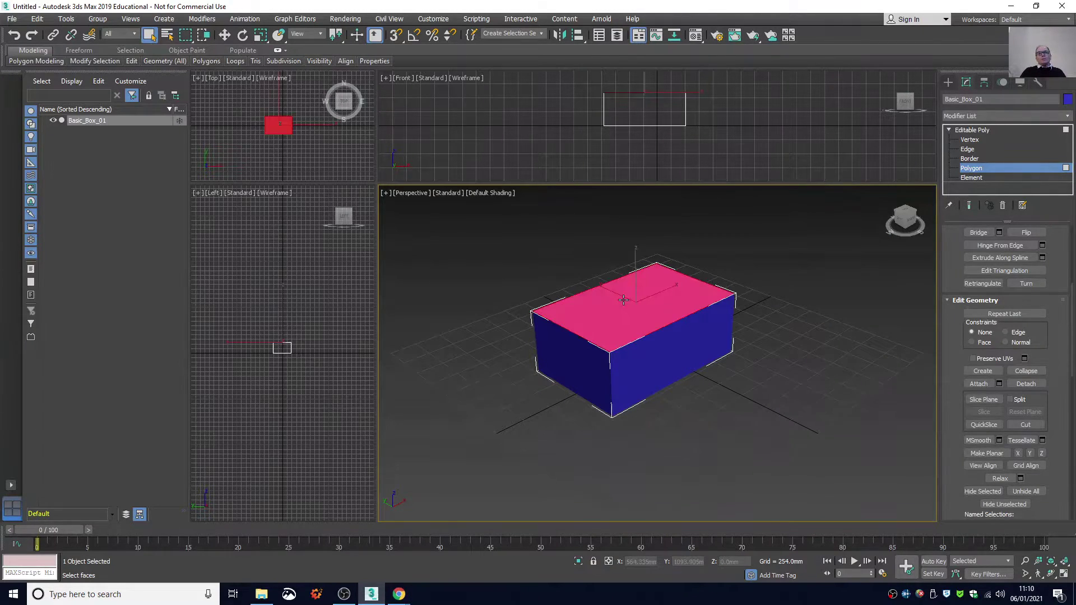
pyautogui.click(1026, 384)
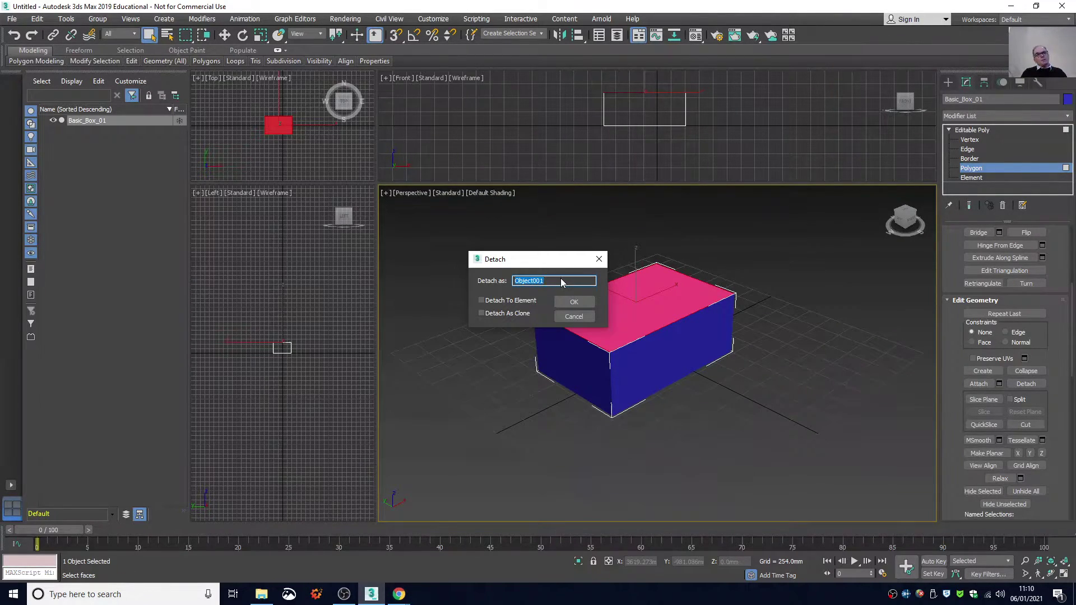
pyautogui.write('Polygon_Top')
pyautogui.click(560, 303)
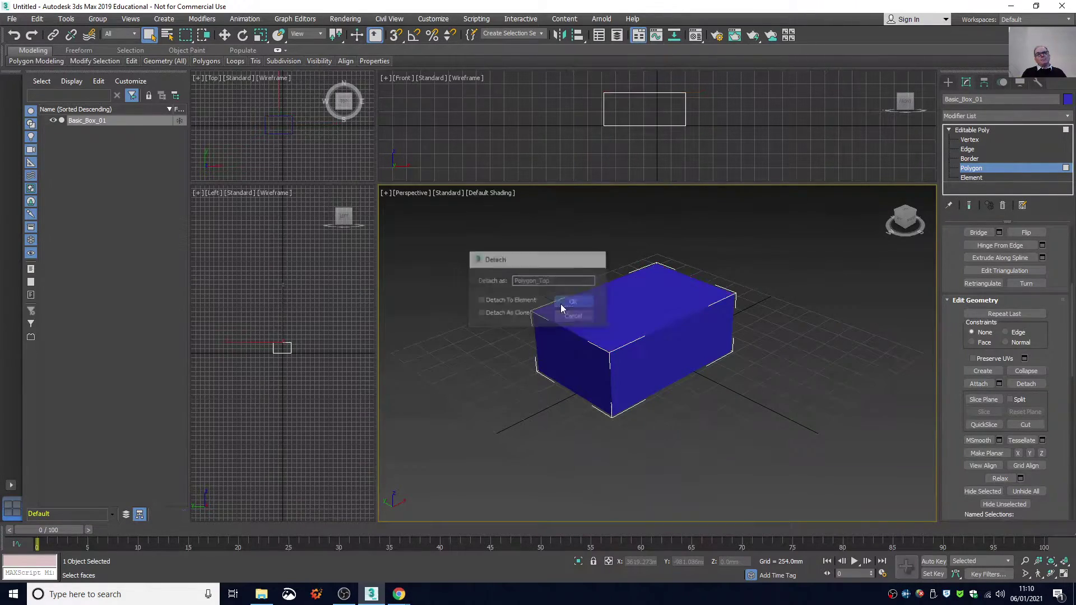
# Step: Detach the box's long front face as a separate object named Pylygon_Front
pyautogui.click(672, 354)
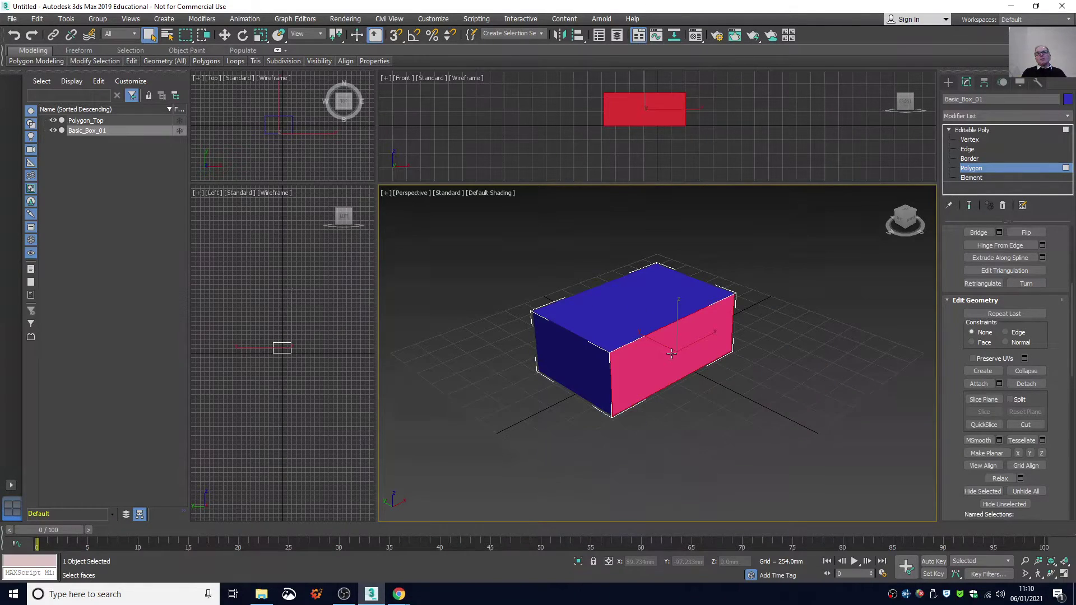
pyautogui.click(1042, 385)
pyautogui.write('Polygon_Fron')
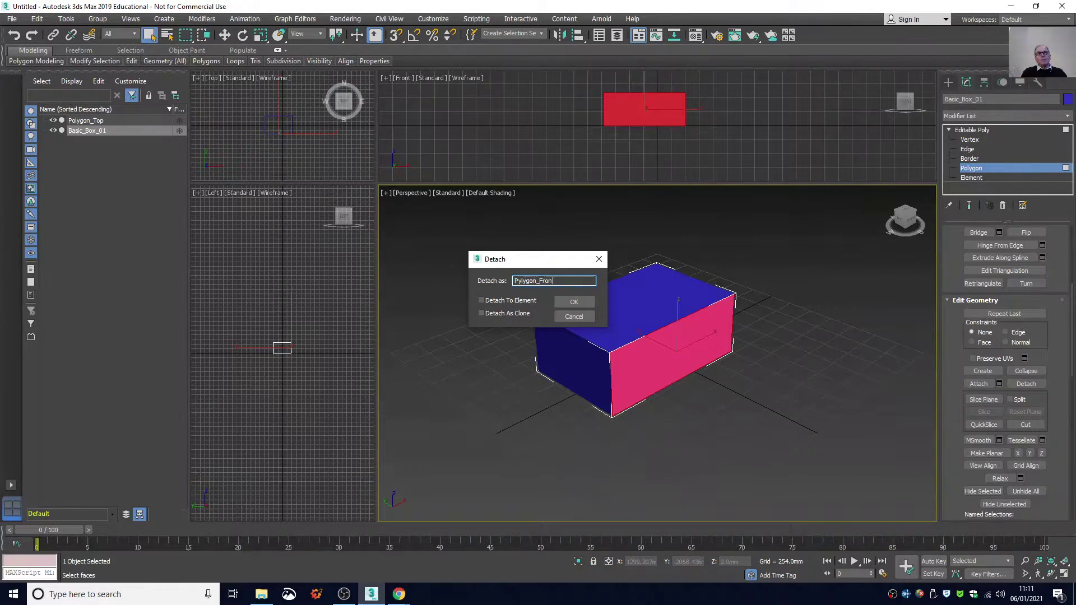
pyautogui.write('t')
pyautogui.click(574, 301)
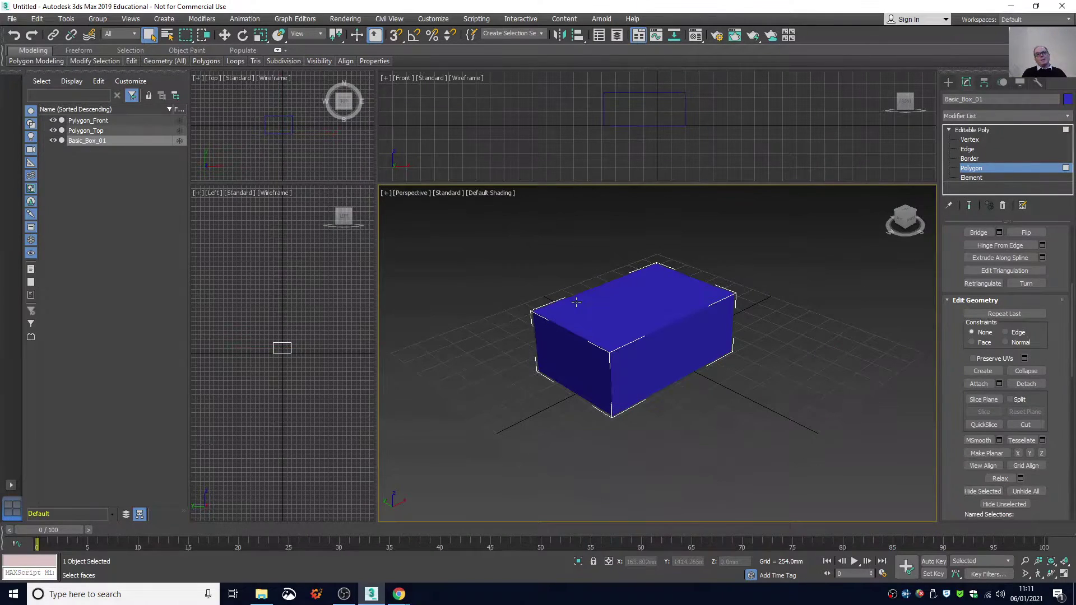
# Step: Detach the box's short left-side face as a separate object named Polygon_Left
pyautogui.click(575, 358)
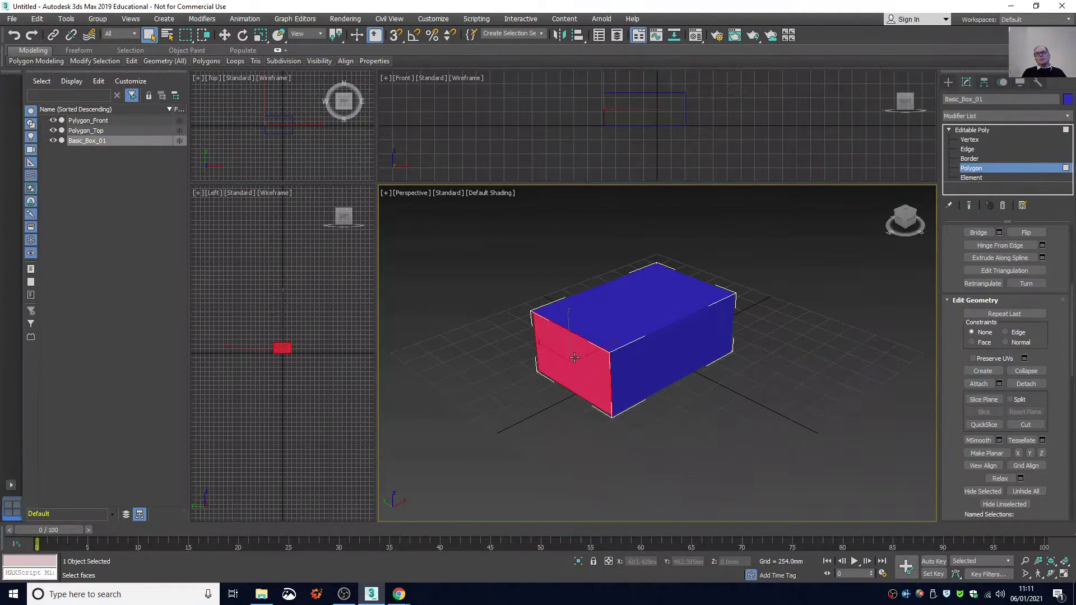
pyautogui.click(1024, 383)
pyautogui.write('Polygon')
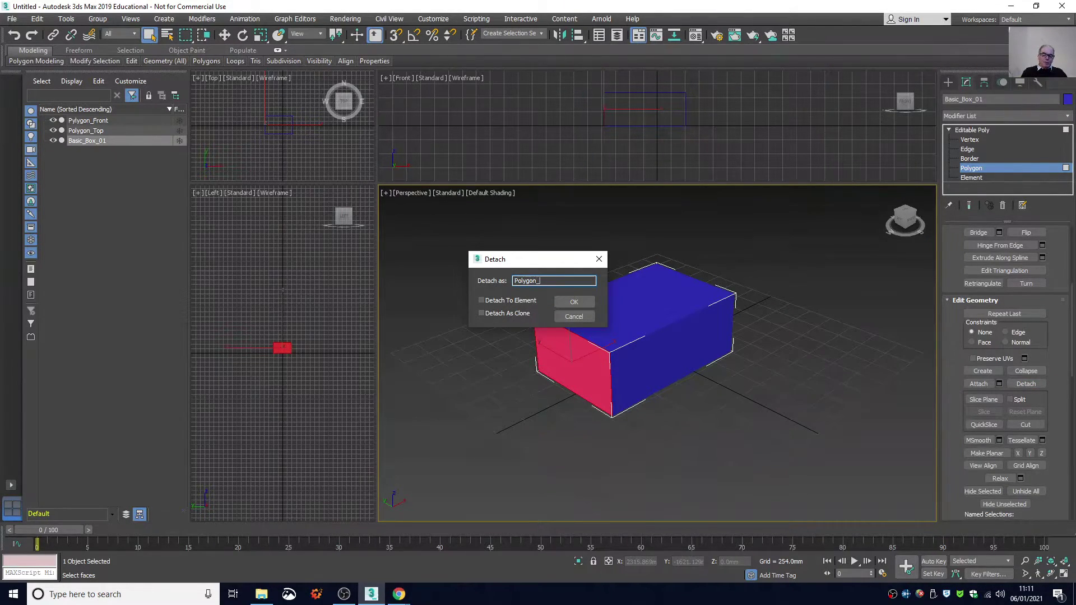
pyautogui.write('_Left')
pyautogui.press('Return')
# Step: Detach the box's long rear face as a separate object named Polygon_Back
pyautogui.moveTo(900, 222); pyautogui.dragTo(818, 229)
pyautogui.moveTo(645, 343); pyautogui.dragTo(622, 329)
pyautogui.click(543, 332)
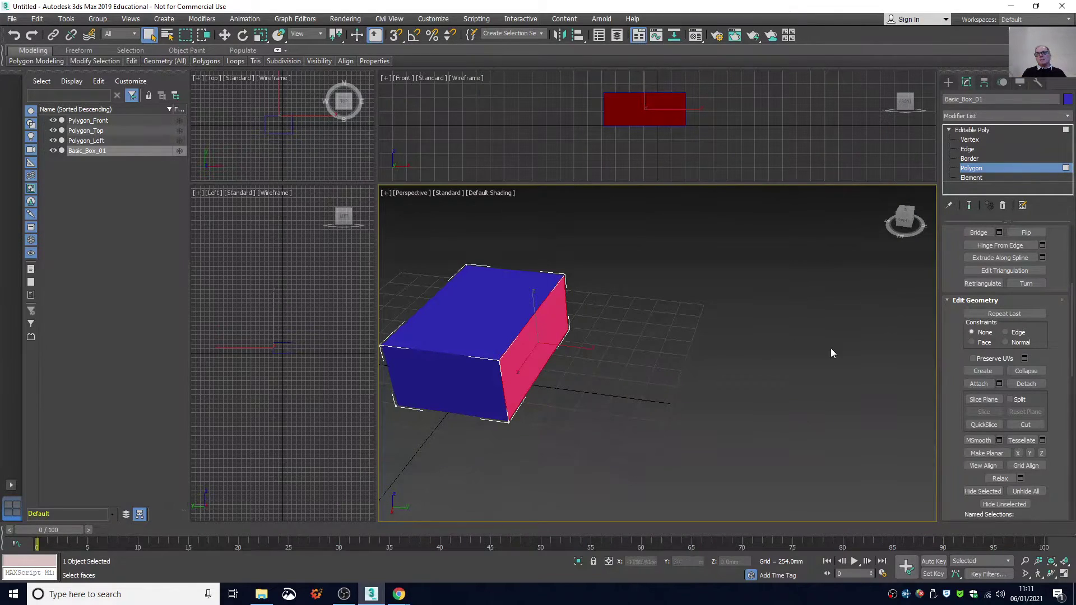
pyautogui.click(1026, 384)
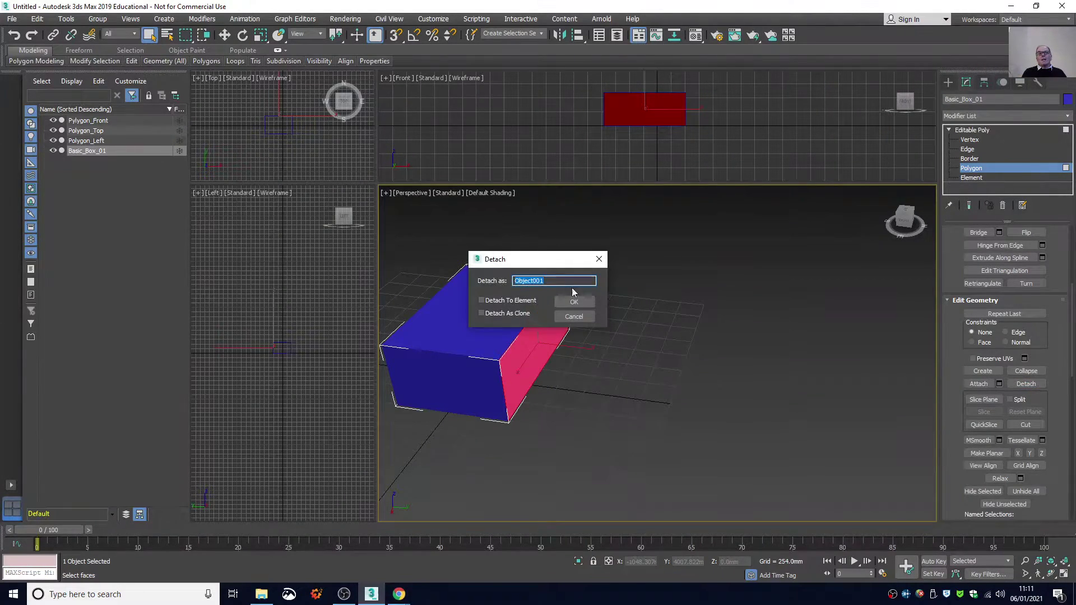
pyautogui.write('Polygon_Back')
pyautogui.press('Return')
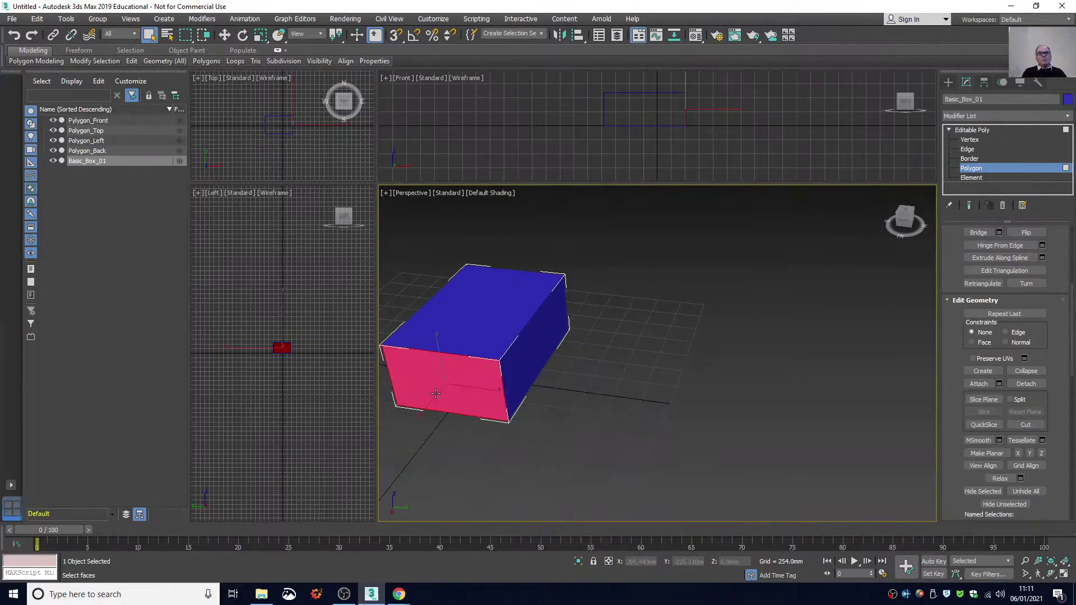
# Step: Detach the box's short right-side face as a separate object named Polygon_Right
pyautogui.click(1034, 383)
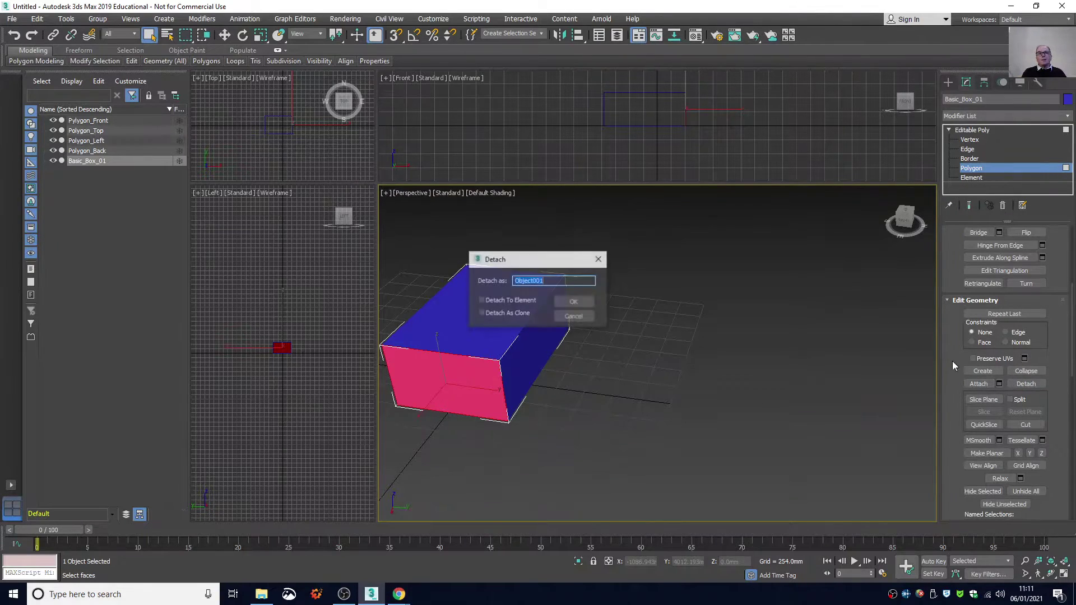
pyautogui.write('Po')
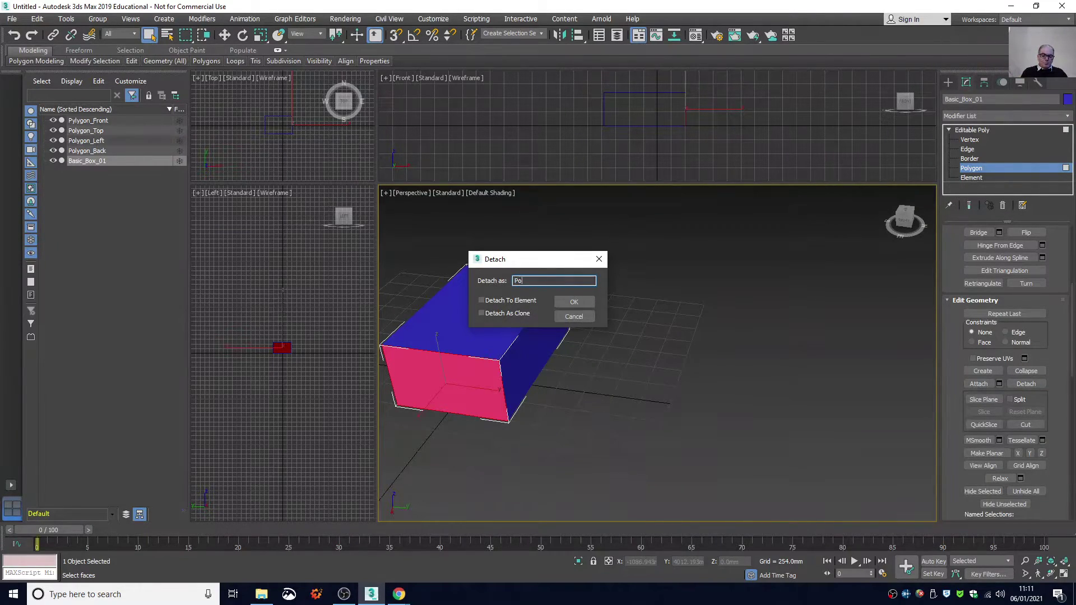
pyautogui.write('lygon_Right')
pyautogui.press('Return')
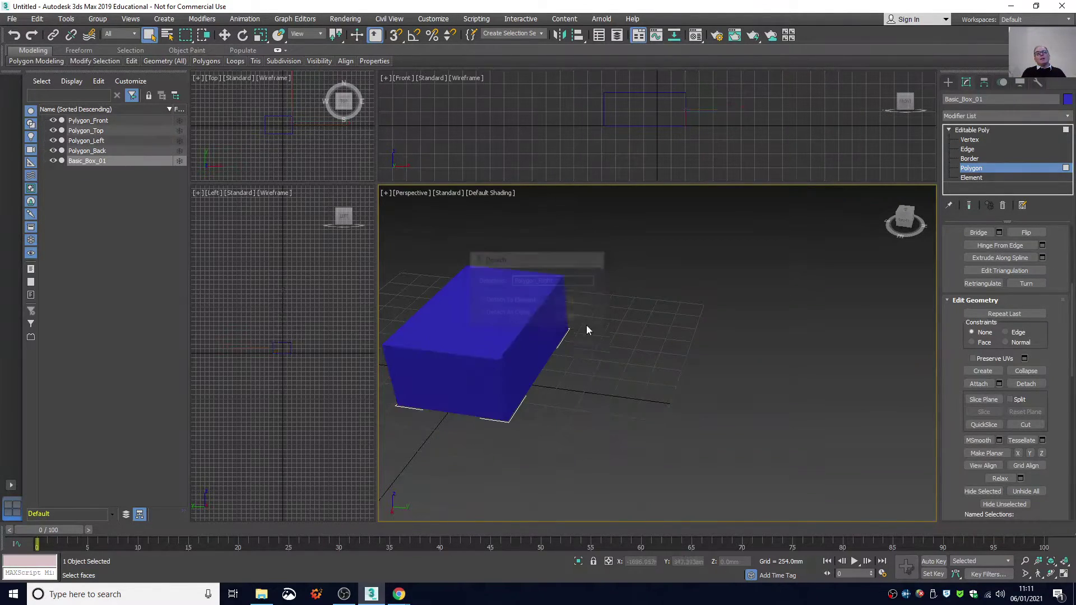
# Step: Detach the box's underside face as a separate object named Polygon_Bottom
pyautogui.moveTo(604, 368); pyautogui.dragTo(605, 349, button='middle')
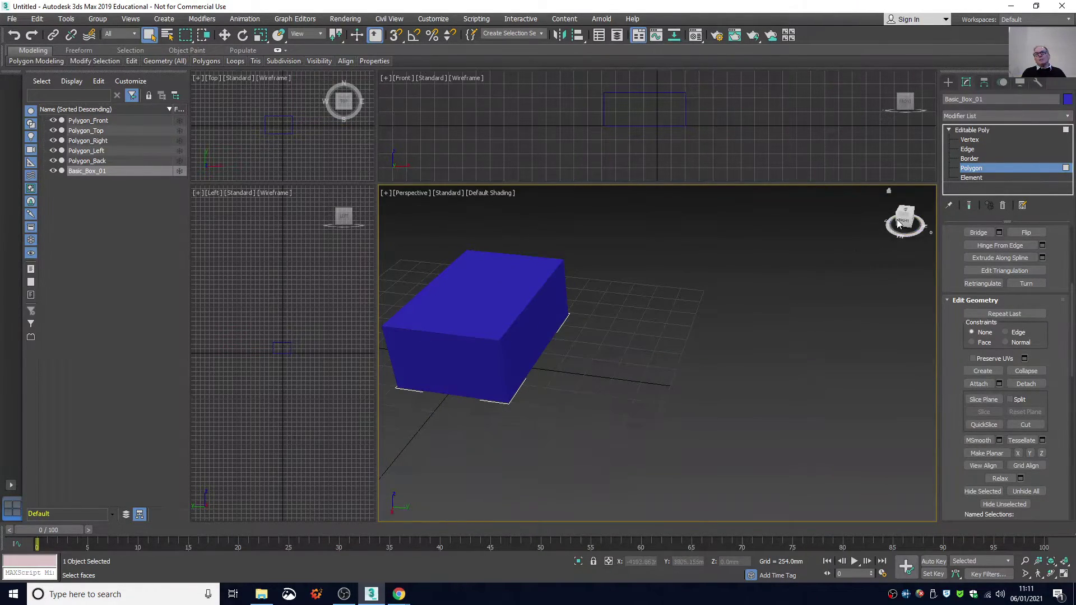
pyautogui.moveTo(902, 220); pyautogui.dragTo(904, 170)
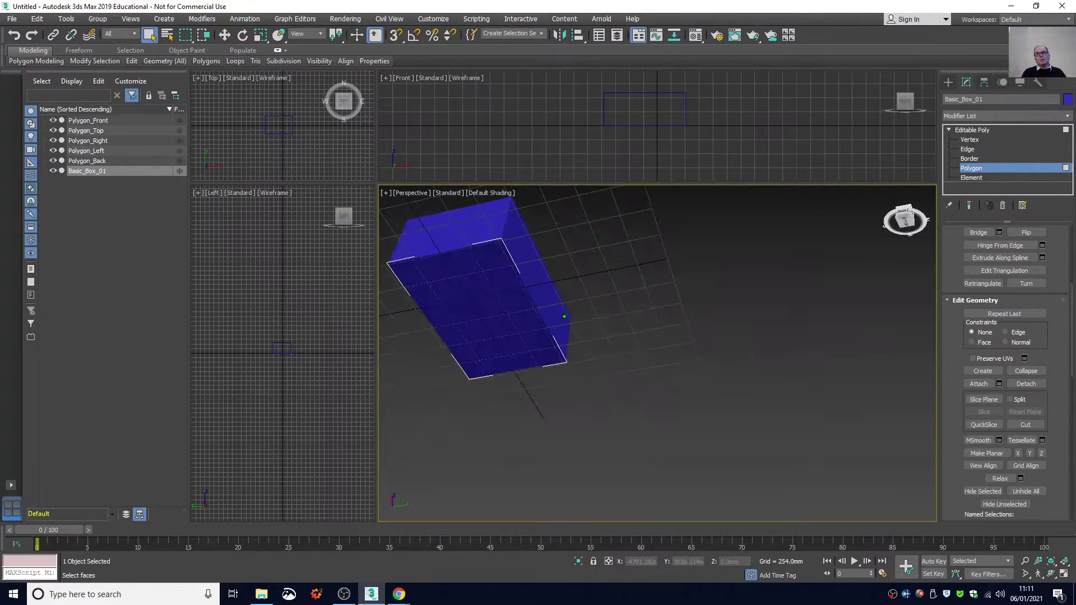
pyautogui.click(494, 294)
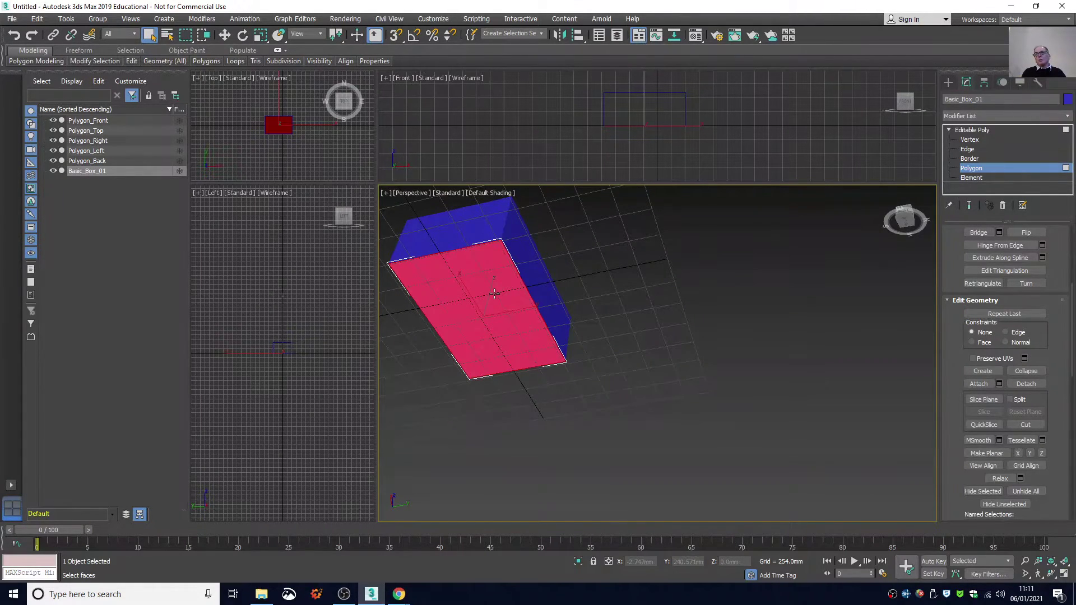
pyautogui.click(1017, 383)
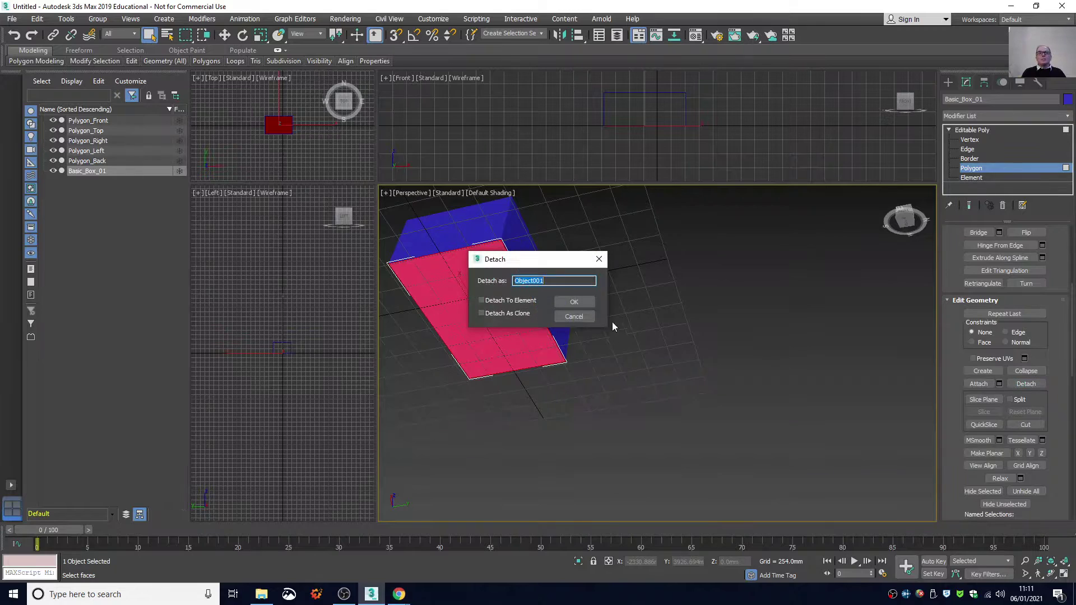
pyautogui.write('Polygon_')
pyautogui.press('BackSpace')
pyautogui.press('BackSpace')
pyautogui.write('Bottom')
pyautogui.press('Return')
pyautogui.moveTo(903, 219); pyautogui.dragTo(931, 274)
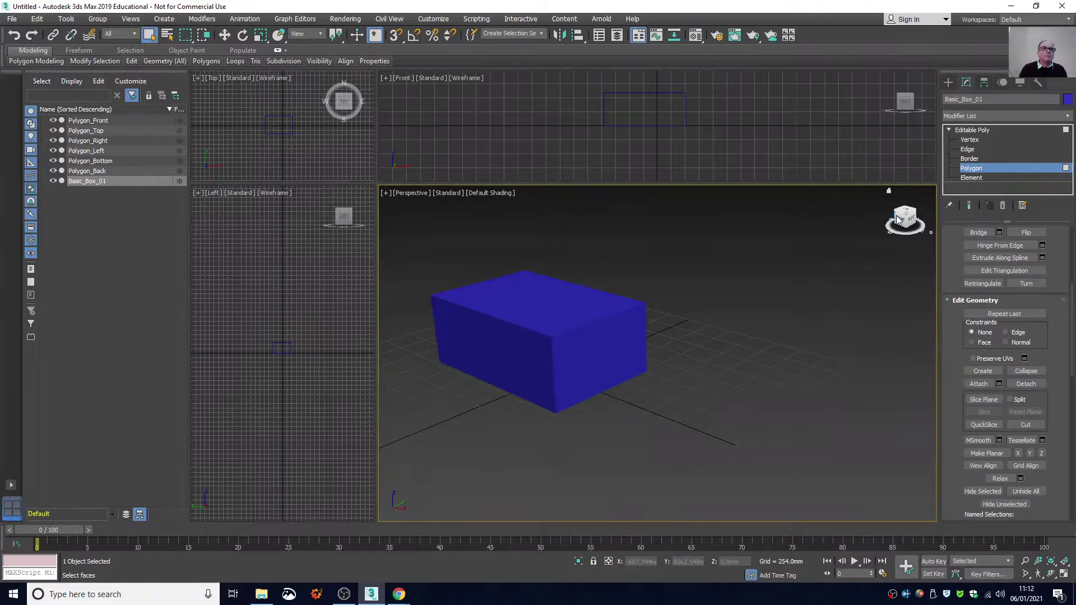
# Step: Give the first material a fully saturated blue diffuse colour, hue 165 and value 222, and set its opacity to 48
pyautogui.press('m')
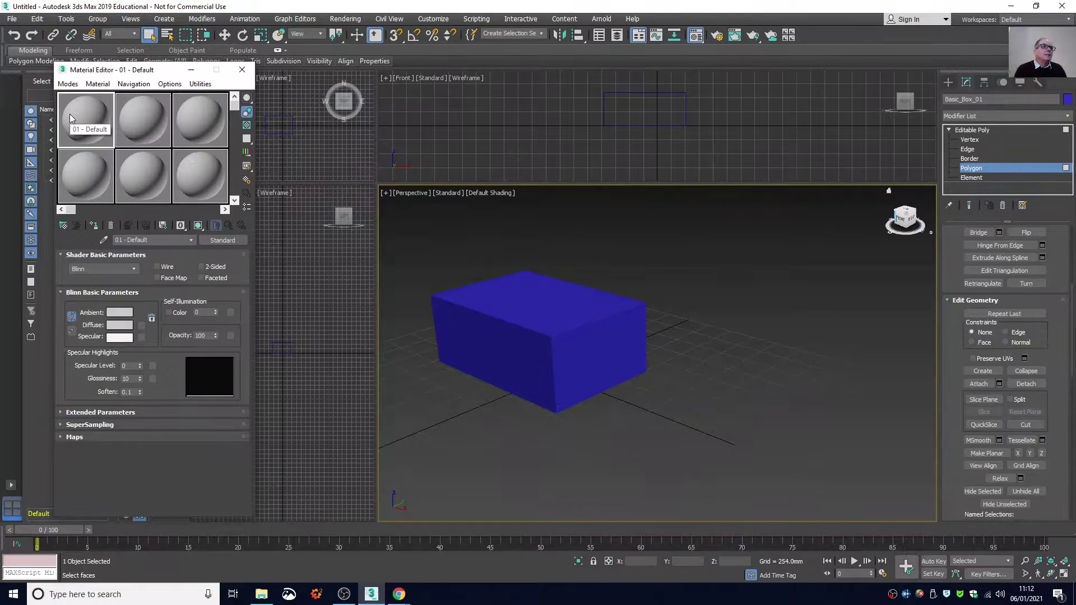
pyautogui.click(113, 329)
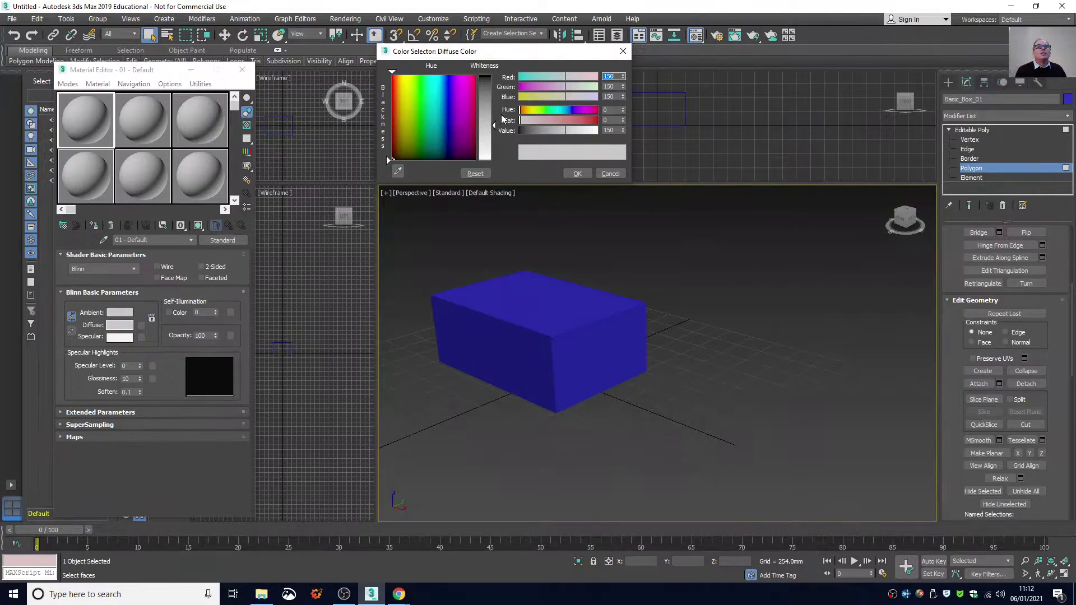
pyautogui.click(446, 102)
pyautogui.moveTo(520, 120); pyautogui.dragTo(599, 120)
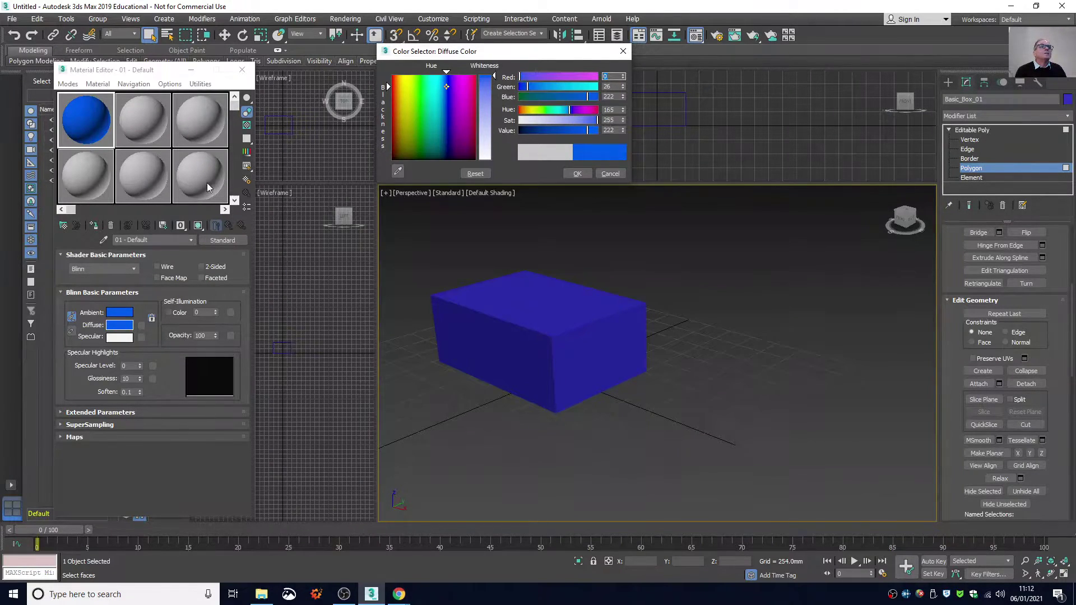
pyautogui.click(215, 337)
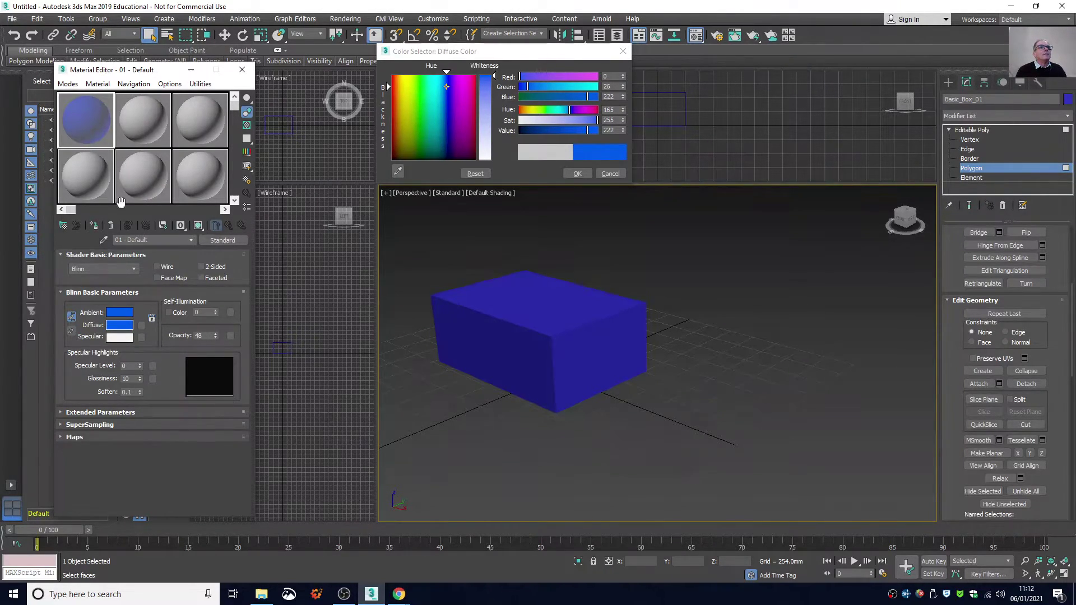
# Step: Apply the semi-transparent blue material to the top face of the box
pyautogui.moveTo(92, 132); pyautogui.dragTo(530, 292)
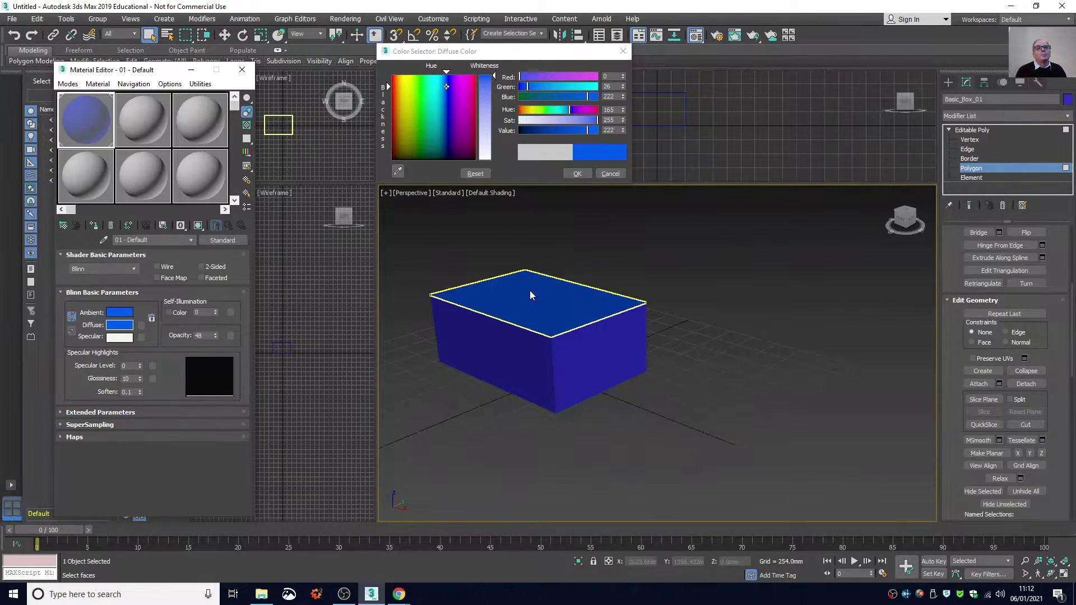
pyautogui.moveTo(530, 291); pyautogui.dragTo(579, 289, button='middle')
pyautogui.moveTo(905, 223)
pyautogui.mouseDown()
pyautogui.moveTo(902, 255)
pyautogui.moveTo(905, 227)
pyautogui.mouseUp()
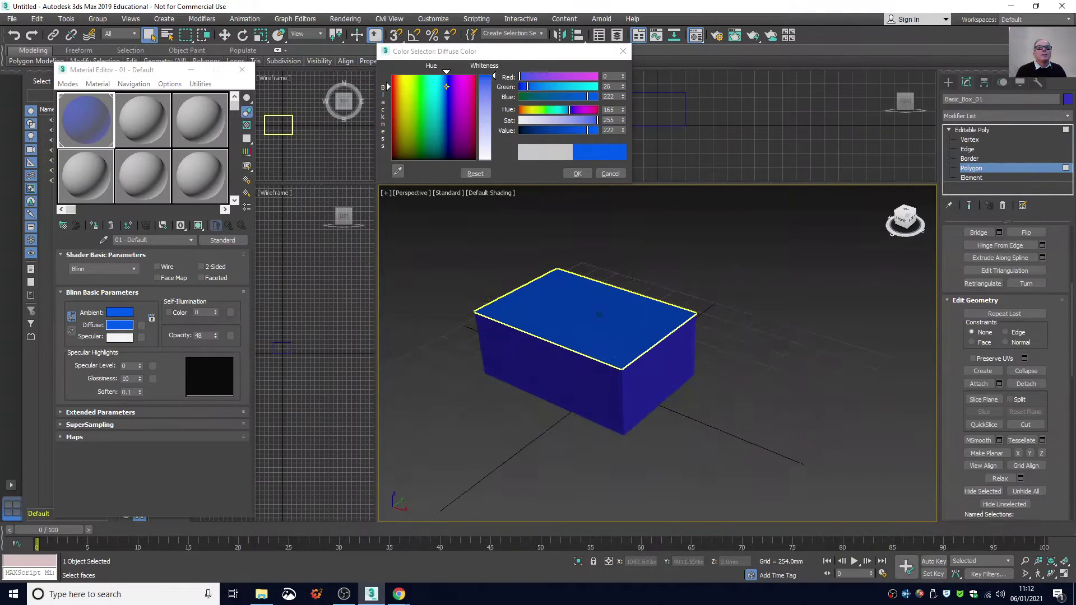
# Step: Load the underwater image ay68cjxlcy4m5qbsris1.jpg from Downloads as a Bitmap map on the second material's diffuse colour
pyautogui.click(143, 105)
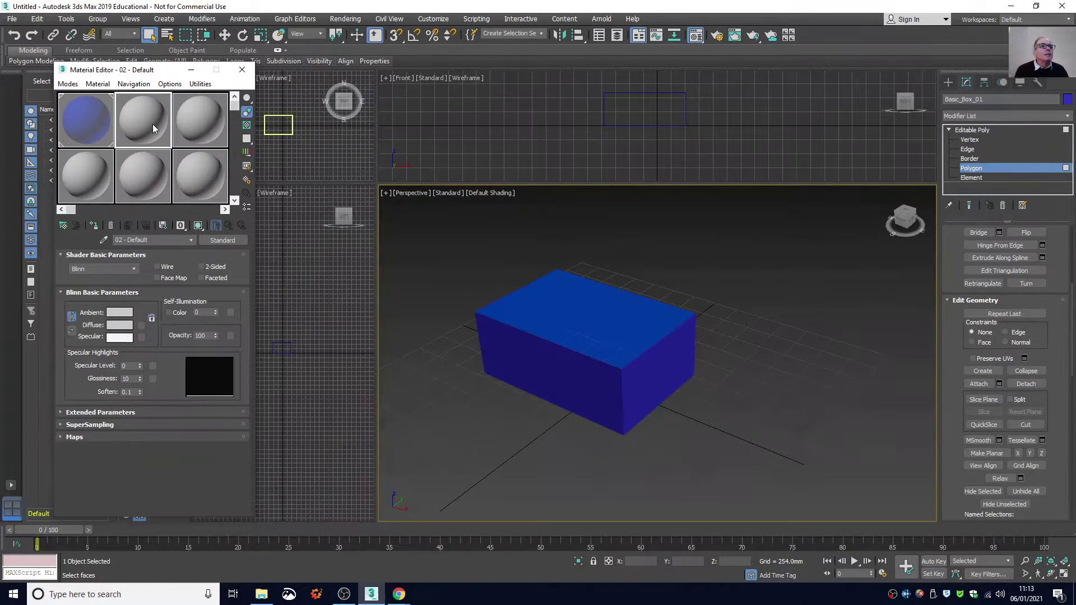
pyautogui.click(143, 326)
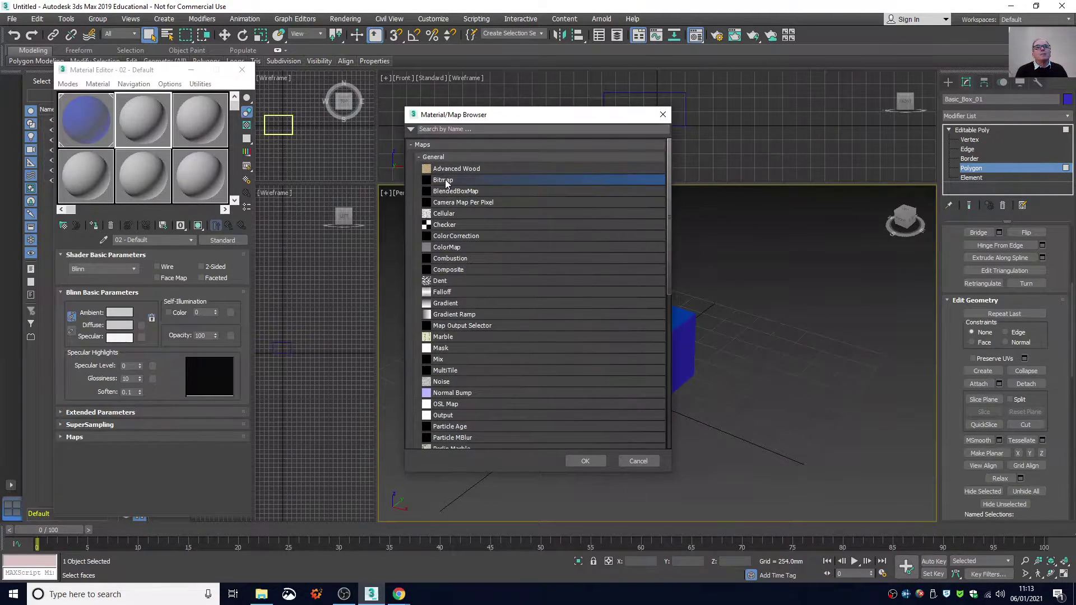
pyautogui.click(582, 460)
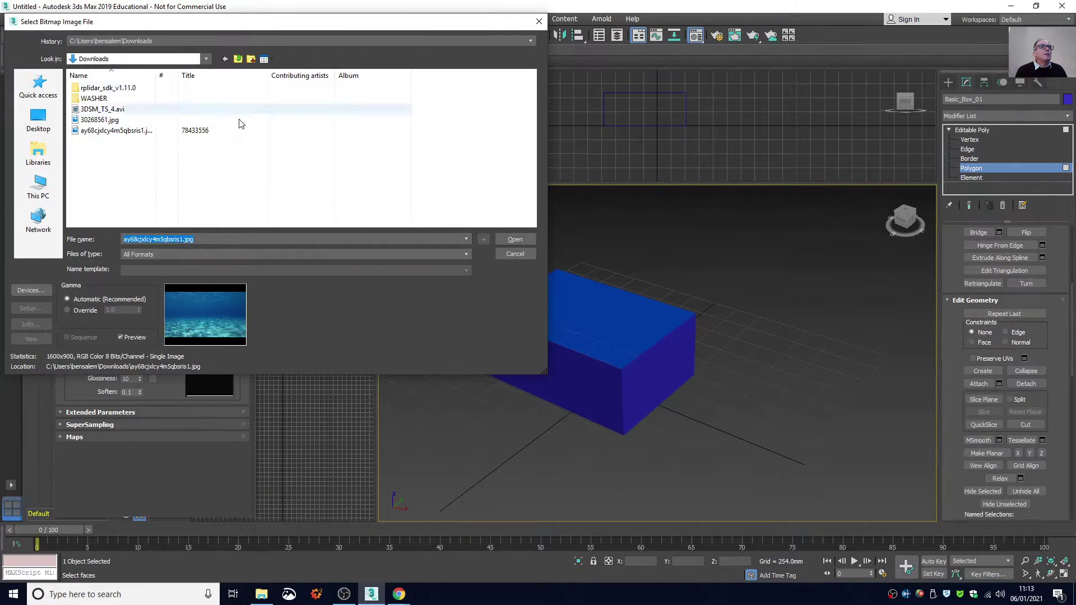
pyautogui.click(268, 60)
pyautogui.click(298, 111)
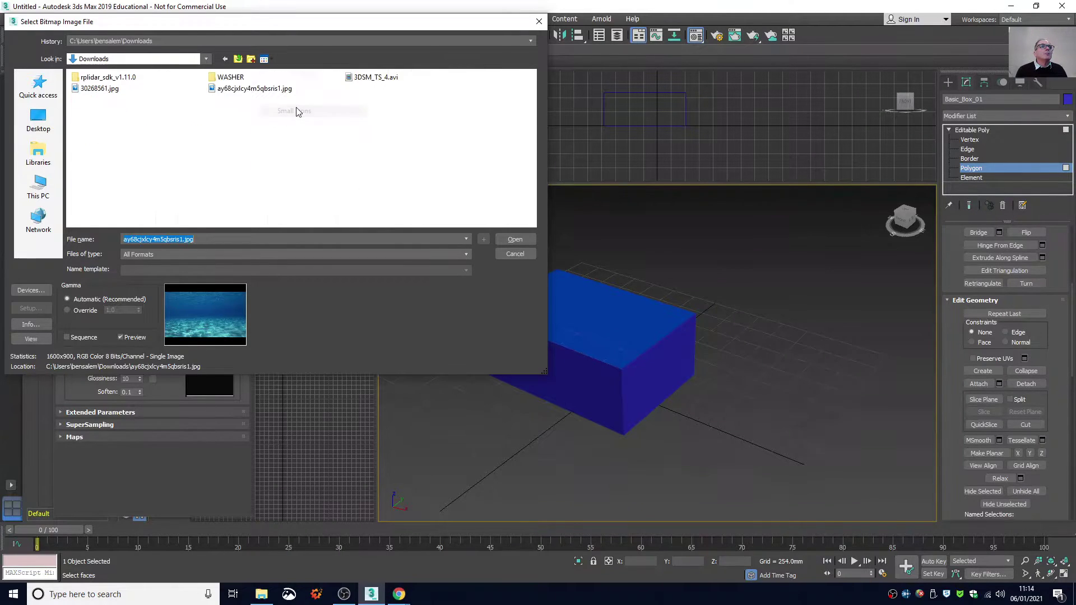
pyautogui.click(268, 59)
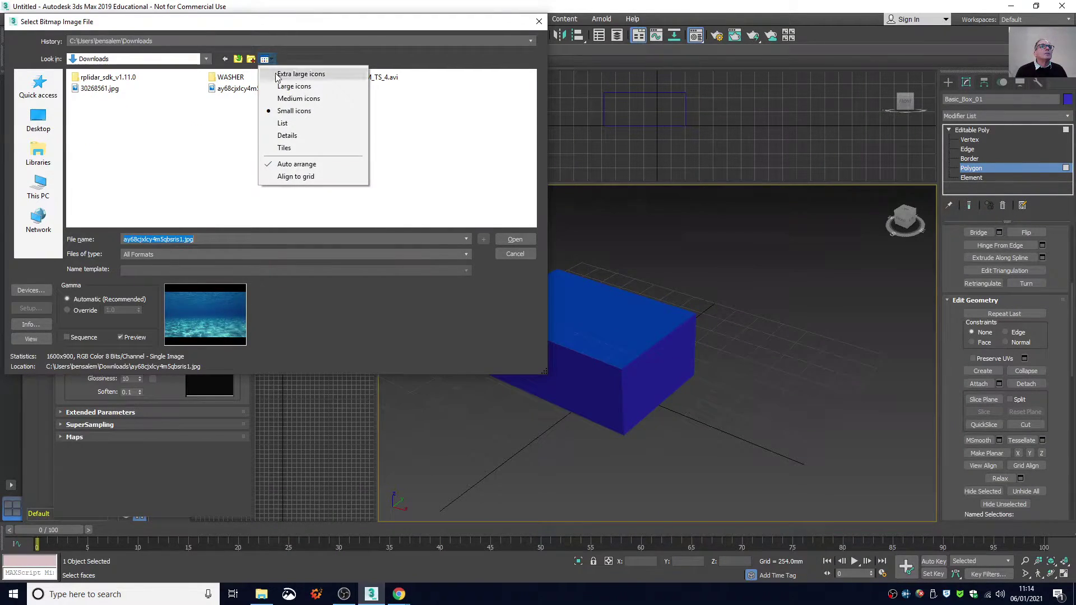
pyautogui.click(297, 99)
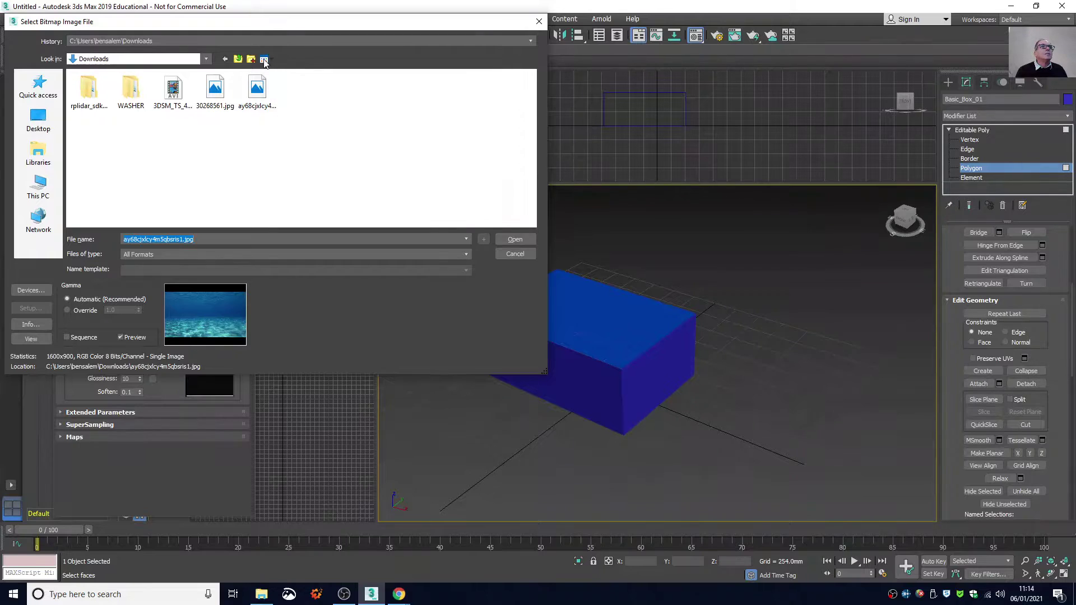
pyautogui.click(266, 61)
pyautogui.click(297, 86)
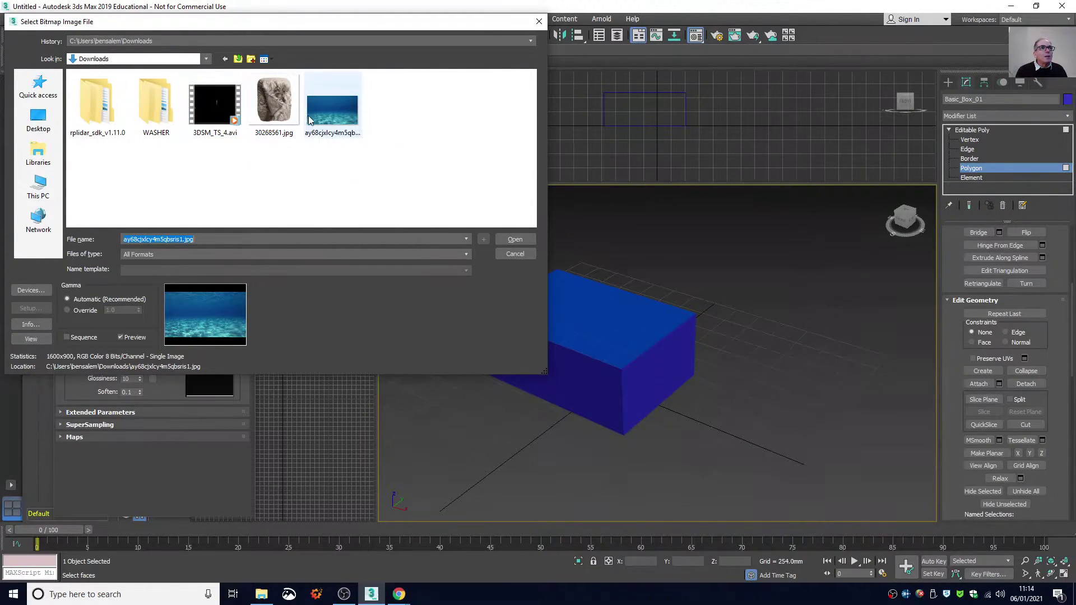
pyautogui.click(349, 117)
pyautogui.click(511, 241)
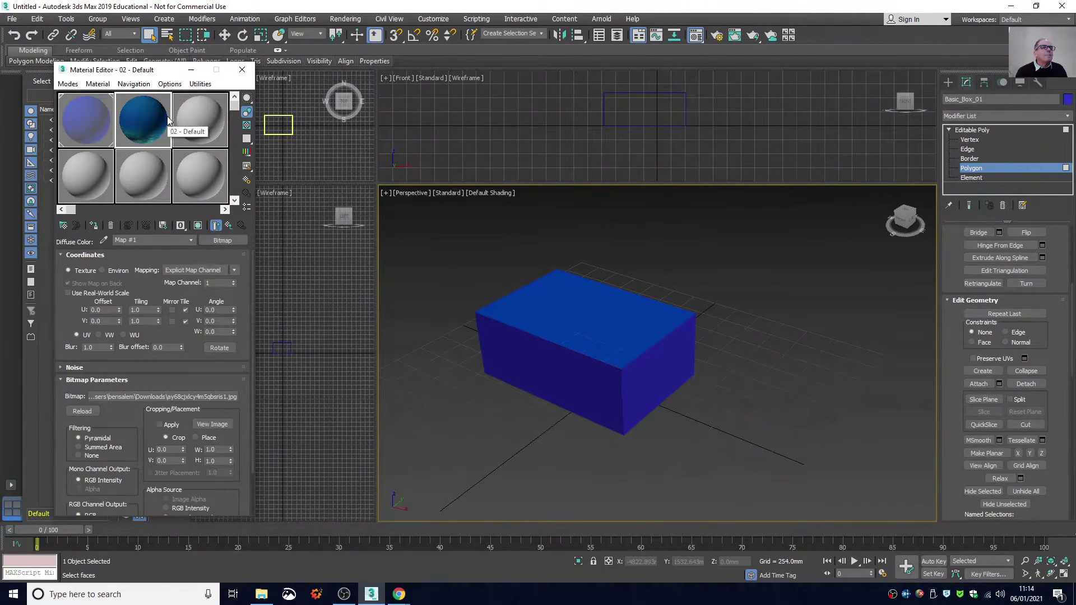
# Step: Apply the underwater material to the long front face and turn on its shaded display in the viewport
pyautogui.moveTo(205, 168); pyautogui.dragTo(515, 346)
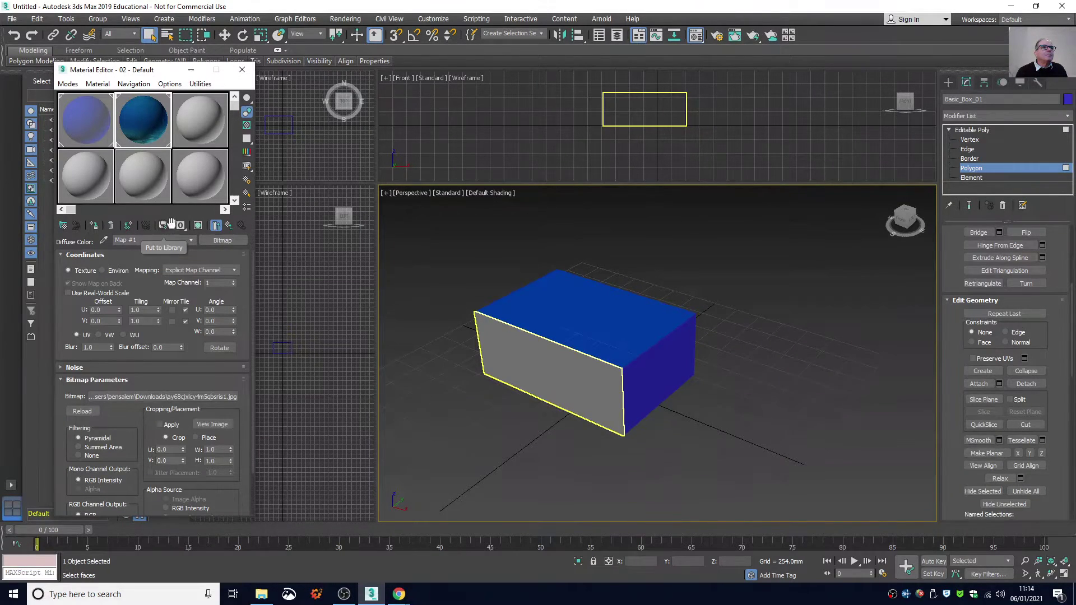
pyautogui.click(197, 226)
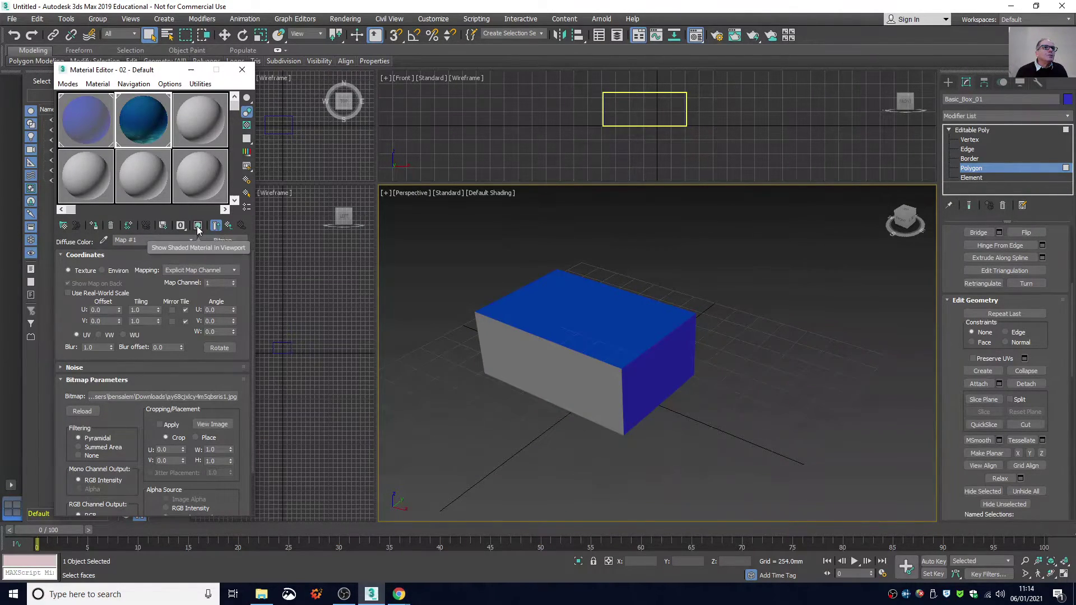
pyautogui.click(197, 225)
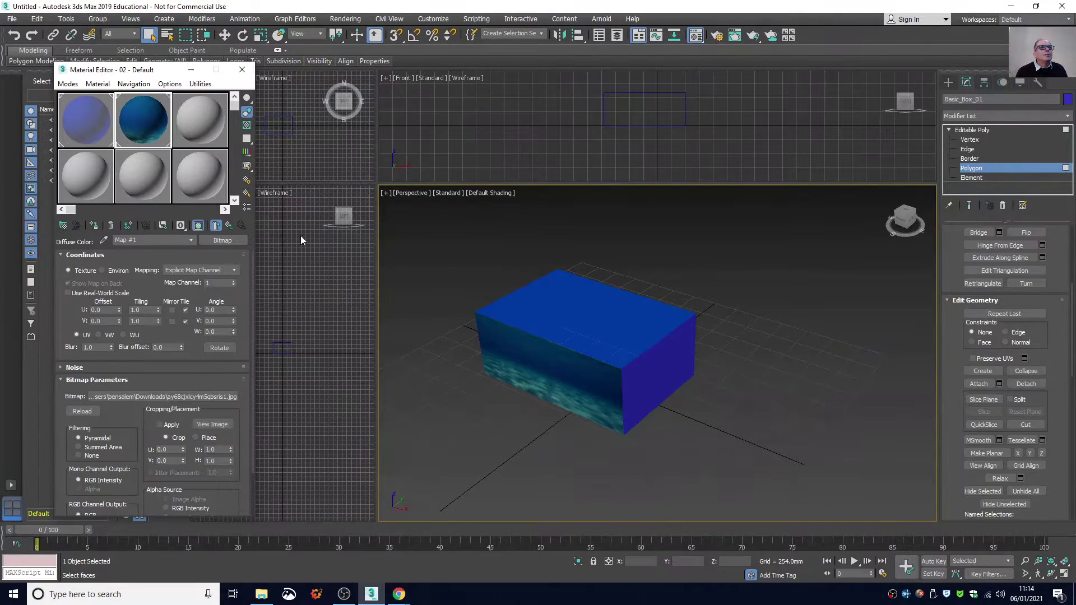
# Step: Apply the underwater material to the short right-side face of the box
pyautogui.moveTo(911, 220); pyautogui.dragTo(884, 207)
pyautogui.moveTo(904, 214); pyautogui.dragTo(898, 209)
pyautogui.moveTo(148, 120); pyautogui.dragTo(563, 324)
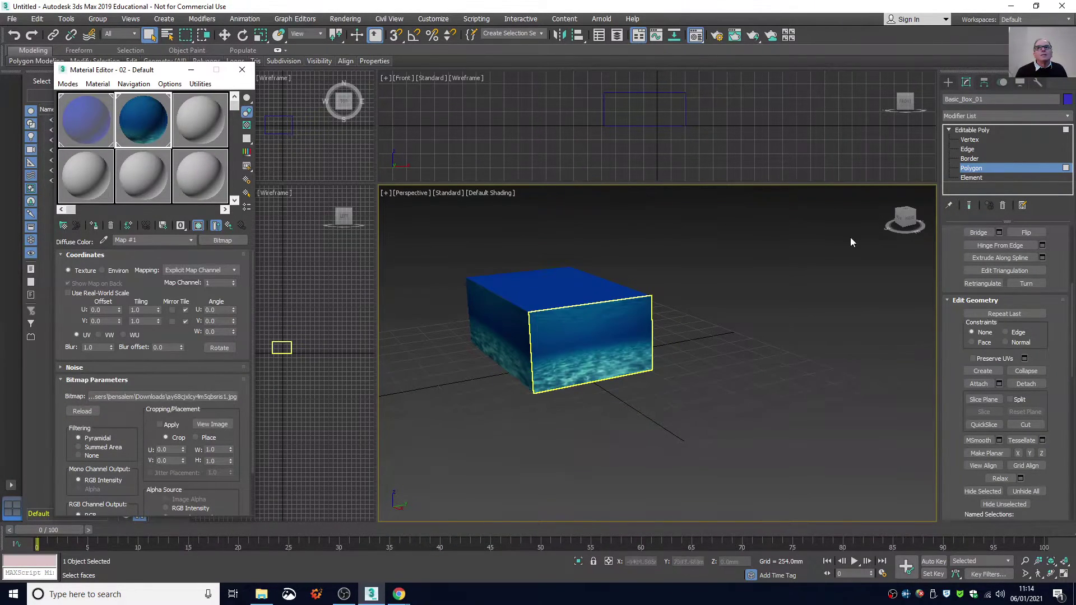
# Step: Apply the underwater material to the long rear face of the box
pyautogui.moveTo(902, 219); pyautogui.dragTo(578, 300)
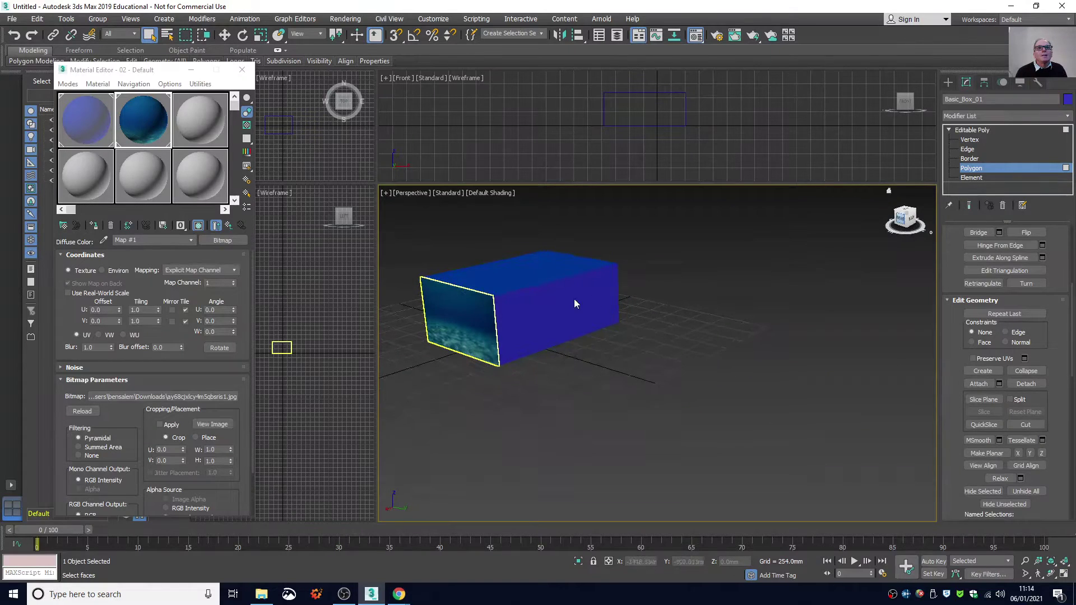
pyautogui.doubleClick(145, 122)
pyautogui.moveTo(146, 122); pyautogui.dragTo(525, 311)
# Step: Apply the underwater material to the short left-side face and close the enlarged map preview
pyautogui.moveTo(903, 220); pyautogui.dragTo(812, 250)
pyautogui.click(143, 122)
pyautogui.moveTo(142, 122); pyautogui.dragTo(646, 308)
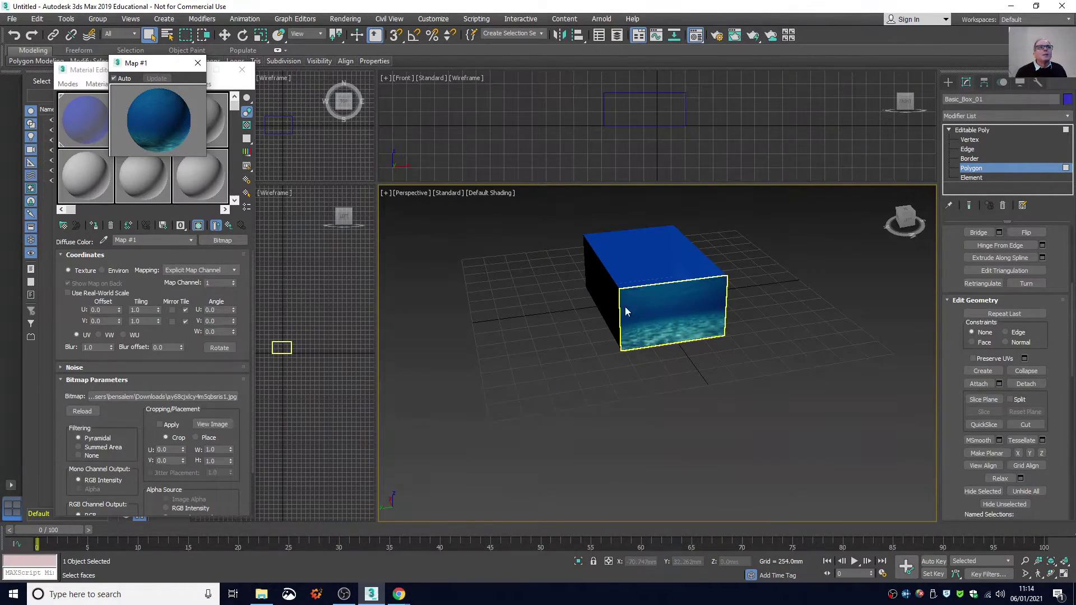
pyautogui.click(198, 62)
# Step: Lower the opacity of the blue top-face material to 30
pyautogui.click(832, 260)
pyautogui.moveTo(831, 260); pyautogui.dragTo(790, 271, button='middle')
pyautogui.moveTo(912, 225); pyautogui.dragTo(832, 251)
pyautogui.moveTo(754, 233)
pyautogui.mouseDown()
pyautogui.moveTo(824, 246)
pyautogui.moveTo(816, 243)
pyautogui.mouseUp()
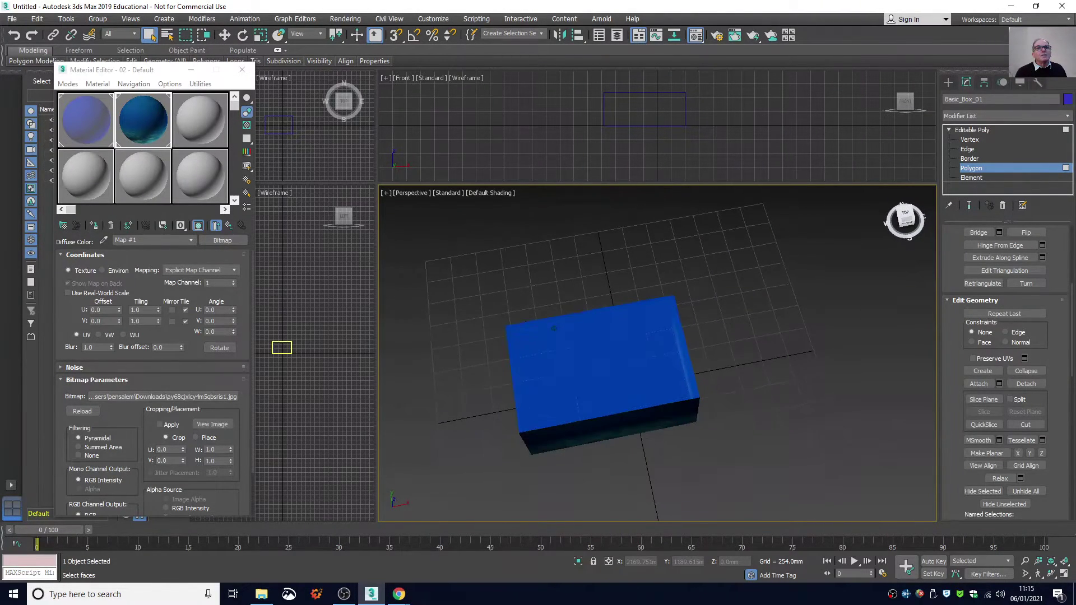
pyautogui.click(93, 116)
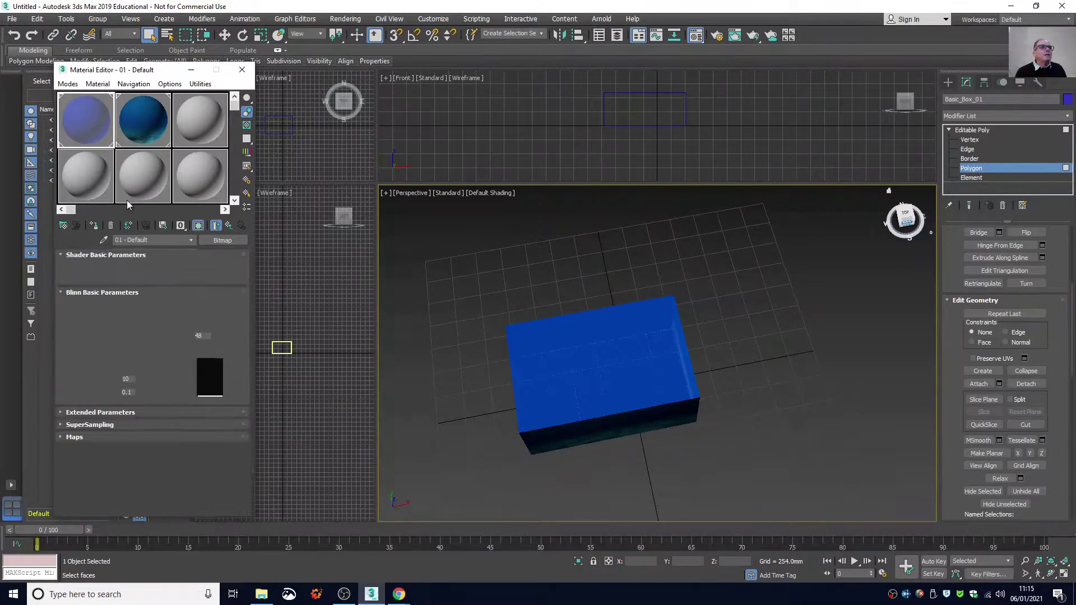
pyautogui.click(215, 338)
pyautogui.click(215, 338)
pyautogui.click(214, 338)
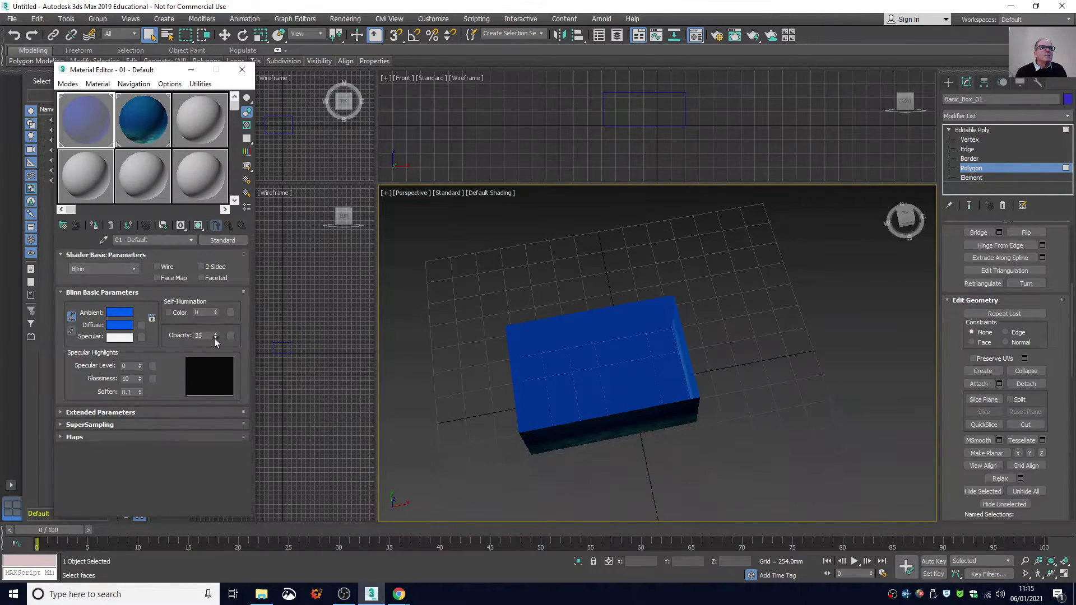
pyautogui.click(214, 338)
pyautogui.click(214, 338)
pyautogui.moveTo(593, 276); pyautogui.dragTo(629, 254, button='middle')
pyautogui.moveTo(905, 217)
pyautogui.mouseDown()
pyautogui.moveTo(911, 196)
pyautogui.moveTo(881, 216)
pyautogui.moveTo(876, 229)
pyautogui.moveTo(890, 228)
pyautogui.moveTo(876, 203)
pyautogui.moveTo(840, 203)
pyautogui.moveTo(900, 215)
pyautogui.mouseUp()
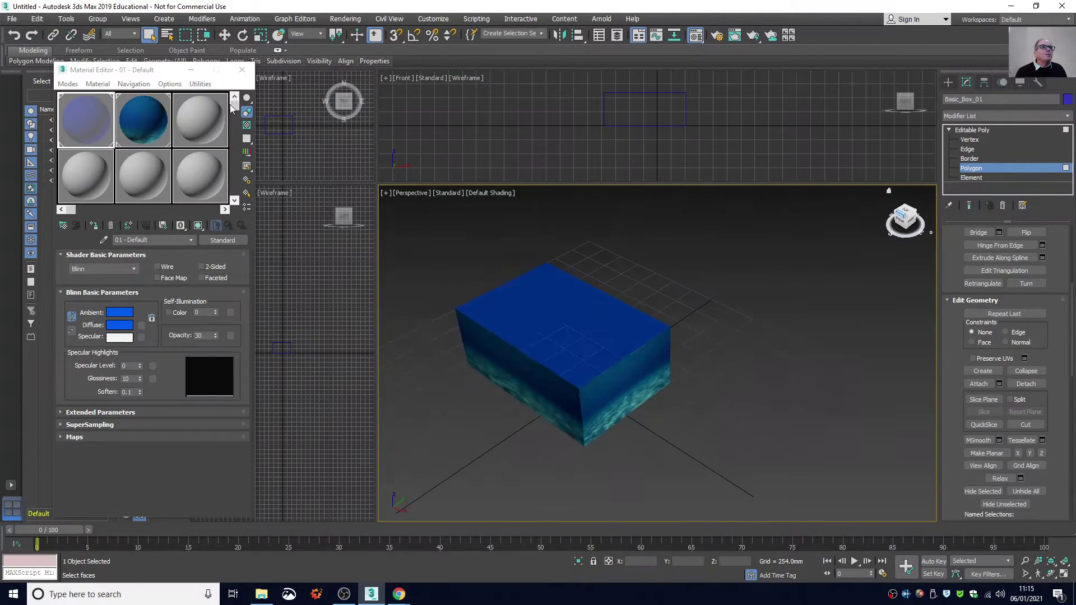
# Step: Create a sphere with a radius of about 86 mm on the grid to the right of the box
pyautogui.click(136, 122)
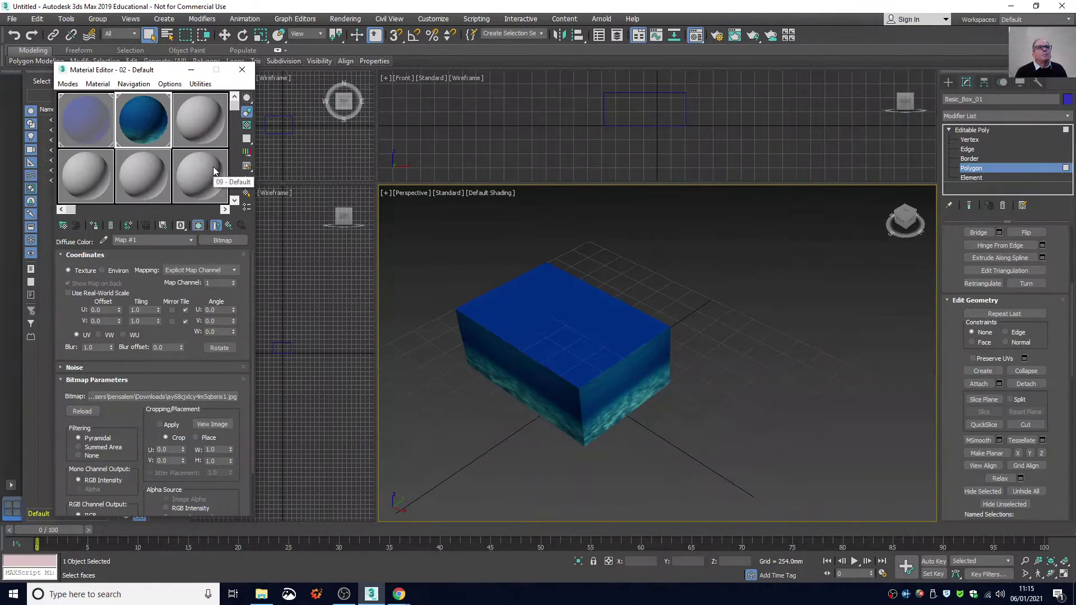
pyautogui.moveTo(910, 220); pyautogui.dragTo(940, 229)
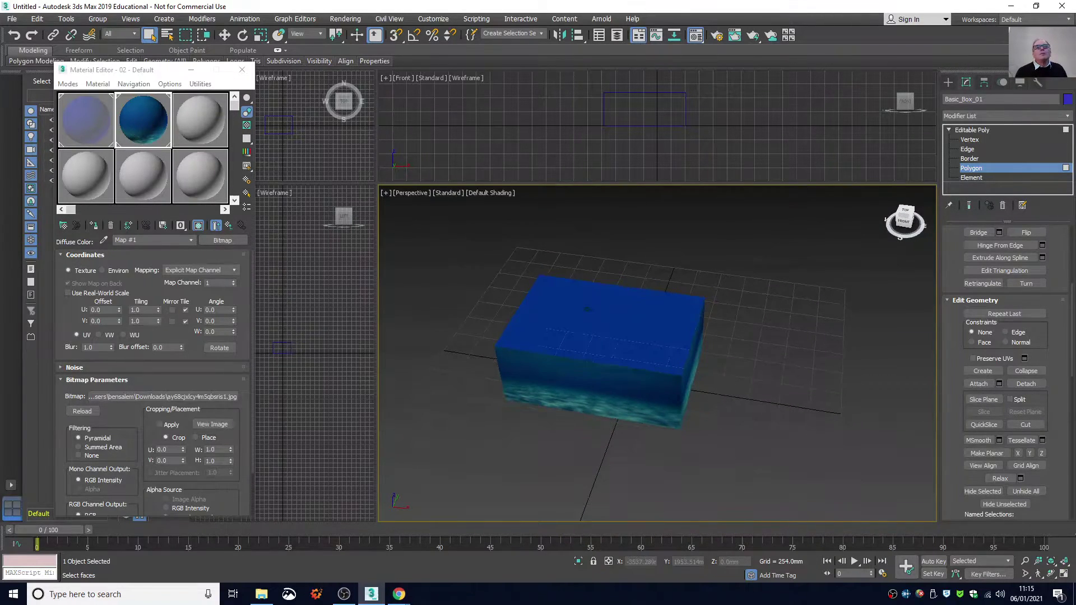
pyautogui.click(948, 81)
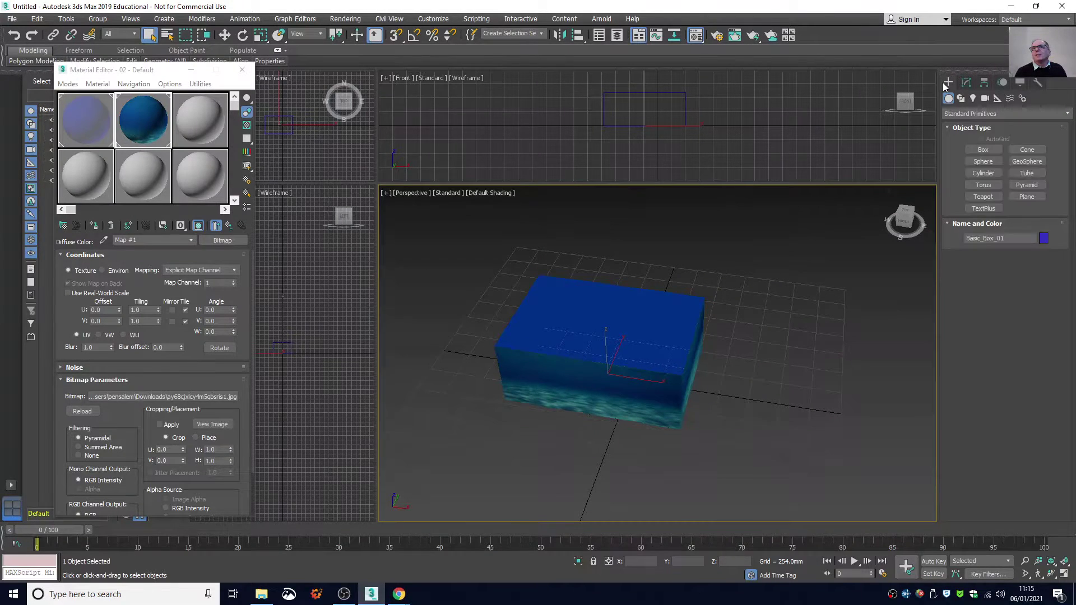
pyautogui.click(990, 163)
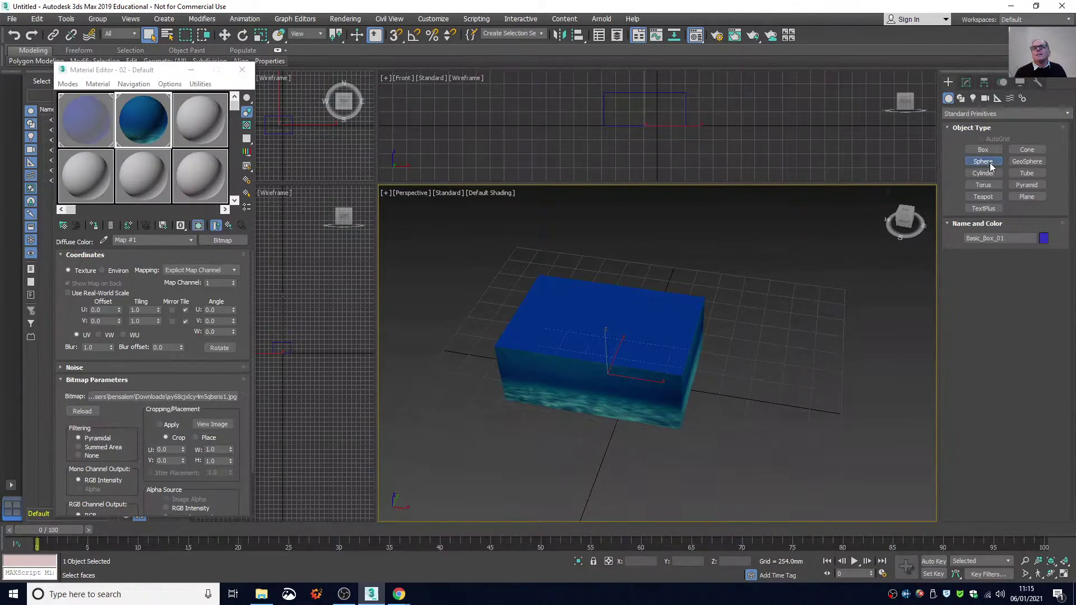
pyautogui.moveTo(778, 330)
pyautogui.mouseDown()
pyautogui.moveTo(801, 329)
pyautogui.moveTo(787, 328)
pyautogui.mouseUp()
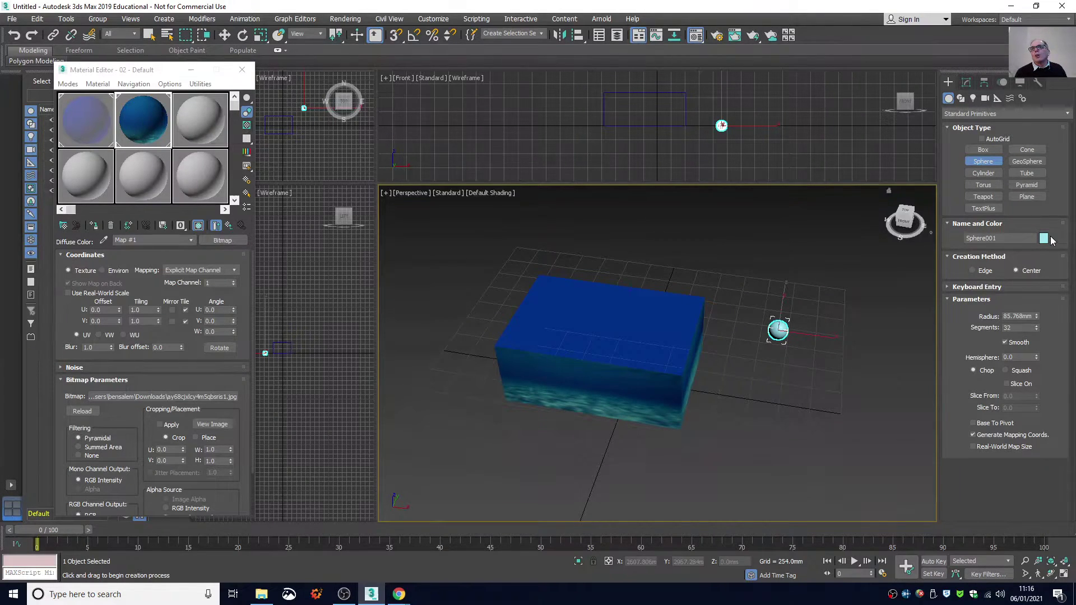
# Step: Set the third material's diffuse colour to a bright saturated yellow and apply it to the sphere
pyautogui.click(197, 125)
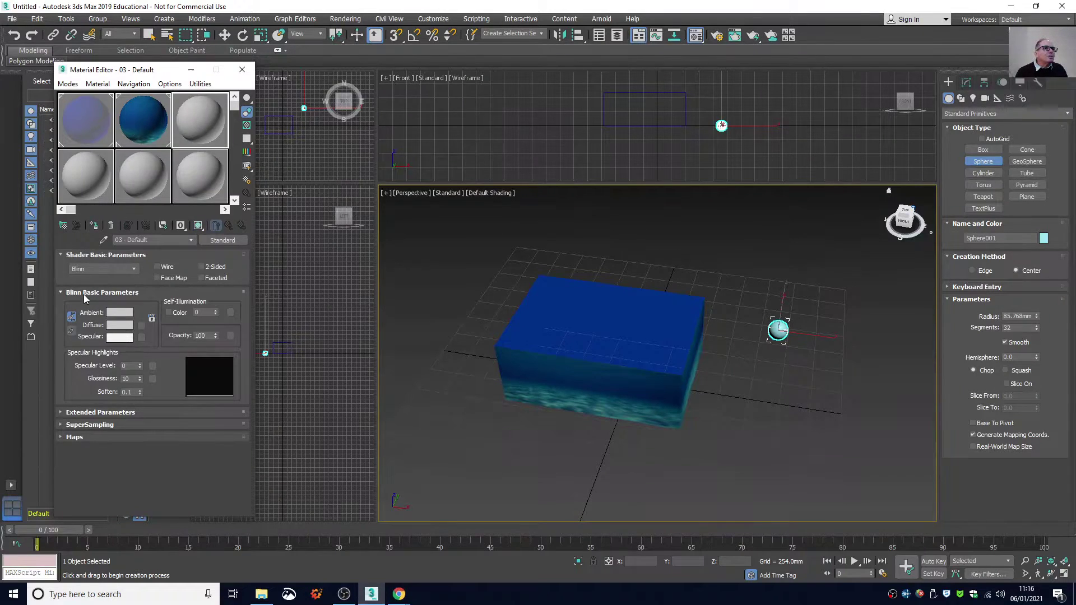
pyautogui.click(112, 325)
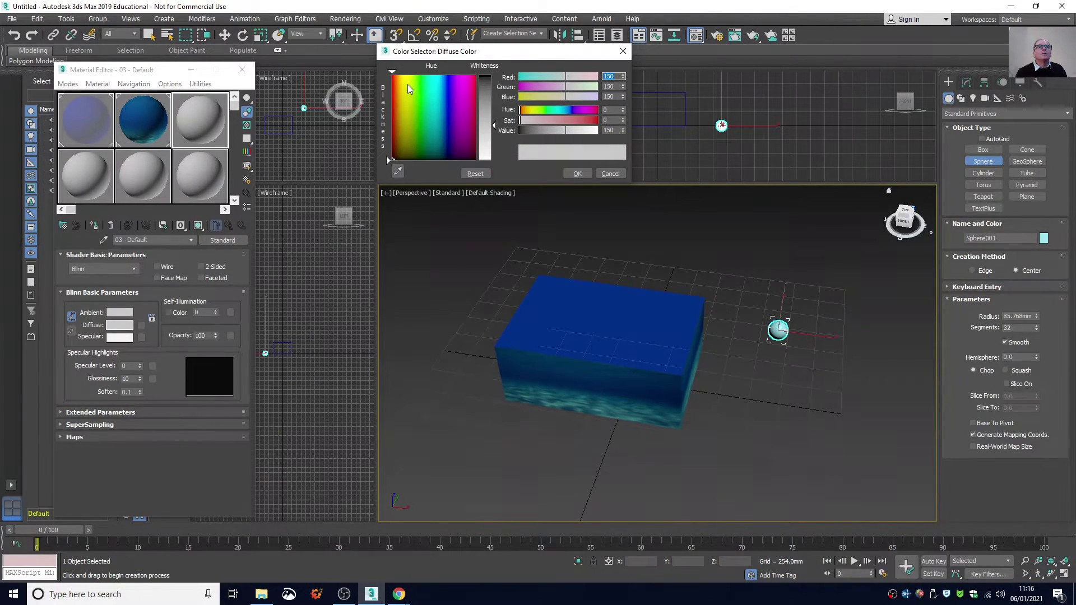
pyautogui.click(406, 80)
pyautogui.moveTo(549, 120); pyautogui.dragTo(596, 120)
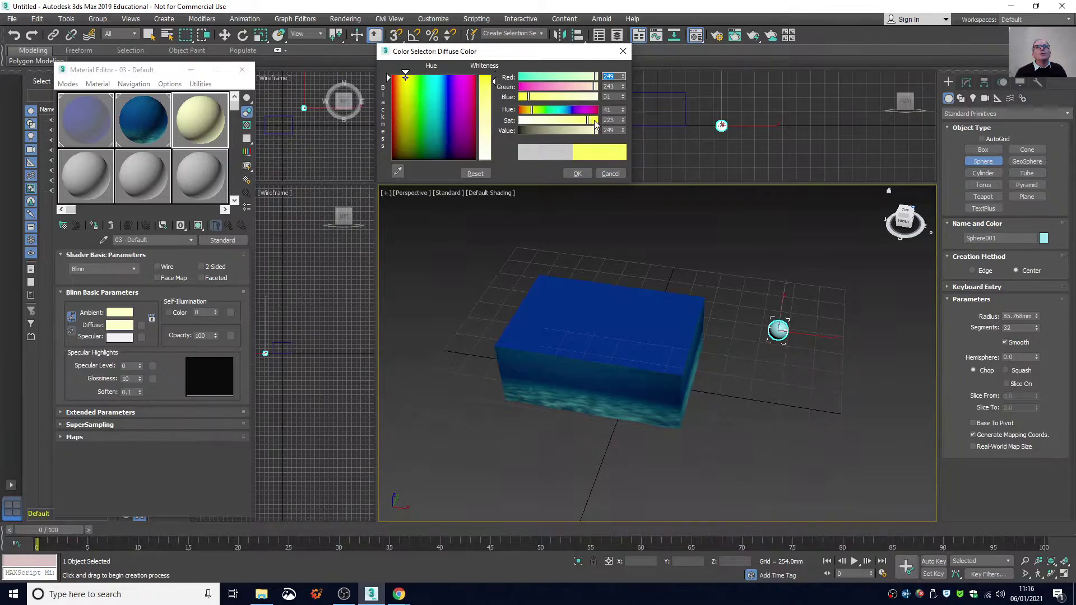
pyautogui.click(577, 174)
pyautogui.moveTo(561, 293); pyautogui.dragTo(773, 330)
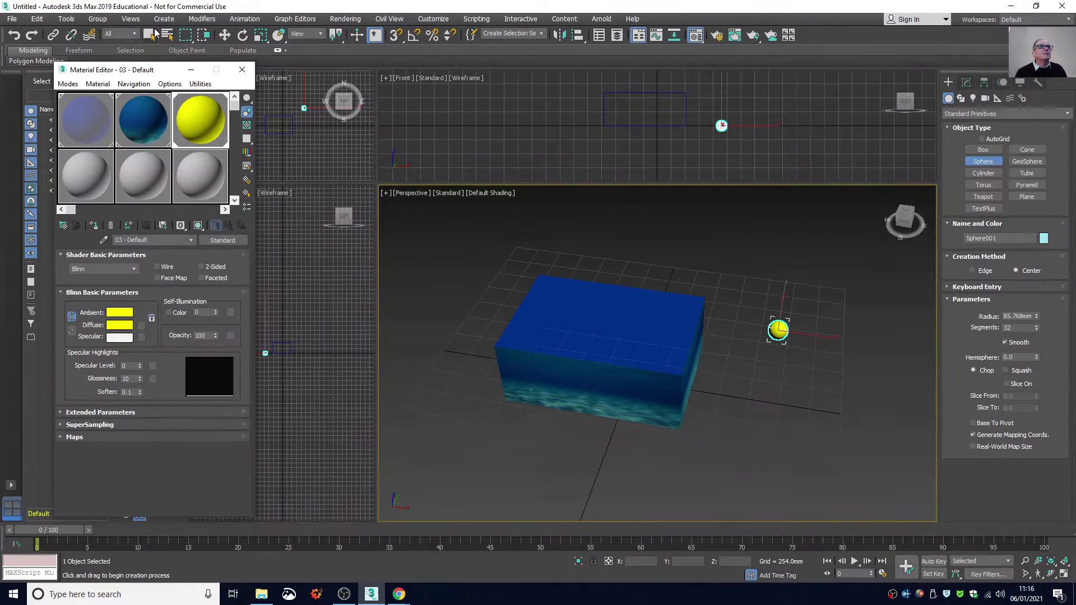
# Step: Move the yellow sphere inside the box, near its centre and raised about 283 mm above the grid
pyautogui.click(224, 35)
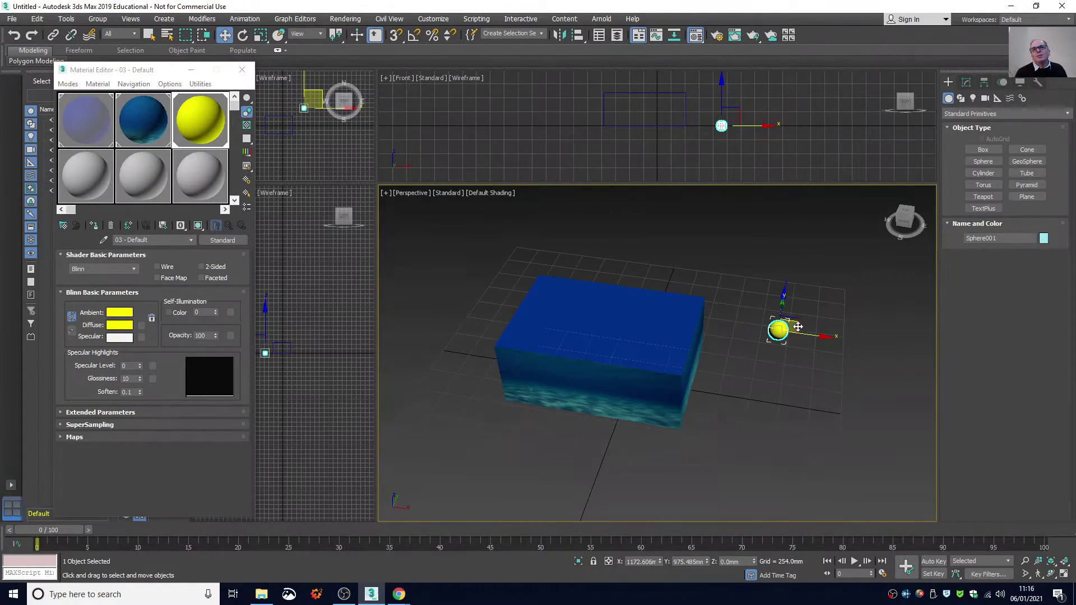
pyautogui.moveTo(796, 326); pyautogui.dragTo(612, 316)
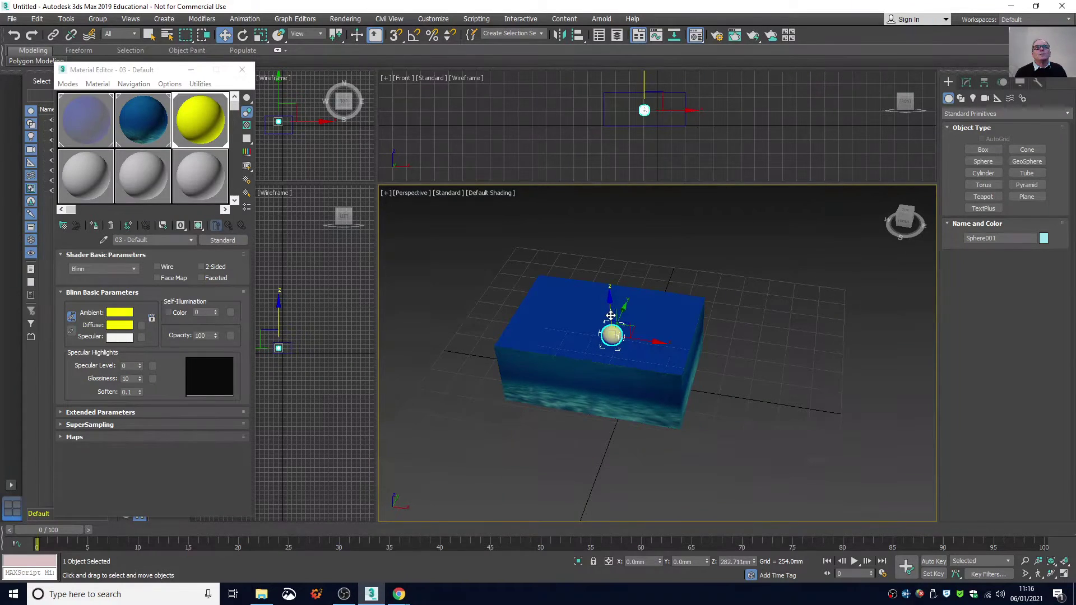
# Step: Set the fourth material's diffuse colour to a strongly saturated orange-brown with a hue of 18
pyautogui.moveTo(907, 224)
pyautogui.mouseDown()
pyautogui.moveTo(841, 245)
pyautogui.moveTo(846, 222)
pyautogui.moveTo(897, 205)
pyautogui.moveTo(925, 236)
pyautogui.moveTo(847, 219)
pyautogui.moveTo(848, 196)
pyautogui.moveTo(885, 225)
pyautogui.moveTo(910, 217)
pyautogui.moveTo(887, 231)
pyautogui.moveTo(909, 218)
pyautogui.mouseUp()
pyautogui.click(812, 237)
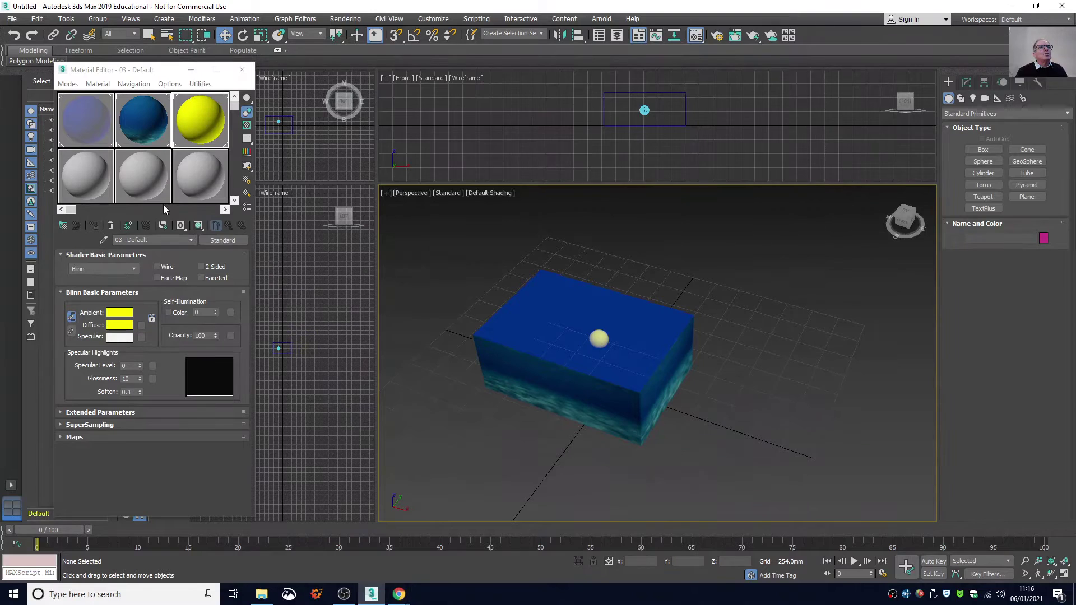
pyautogui.click(79, 176)
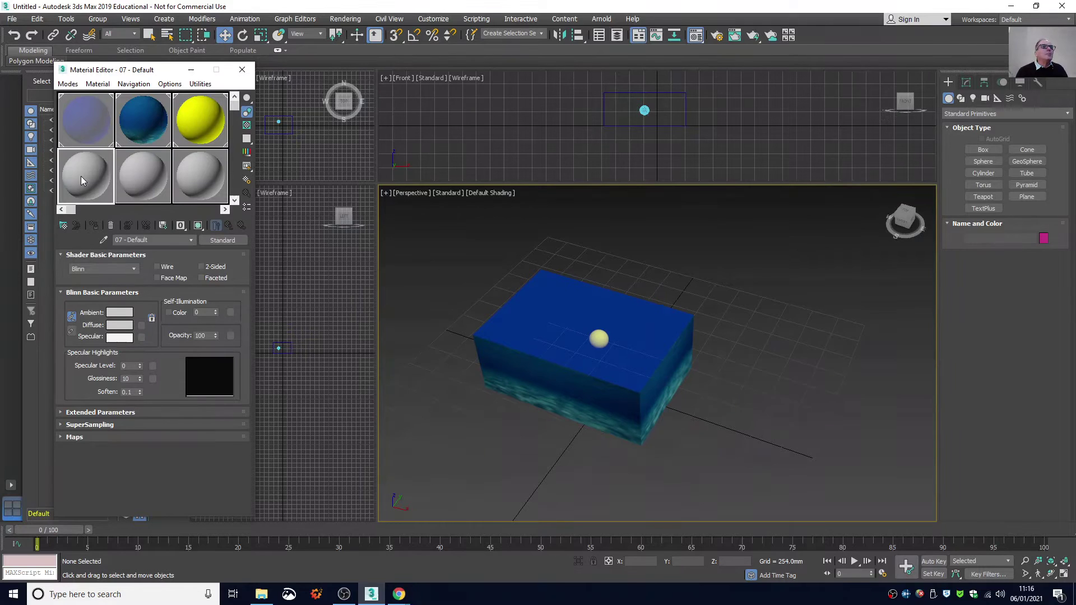
pyautogui.rightClick(81, 178)
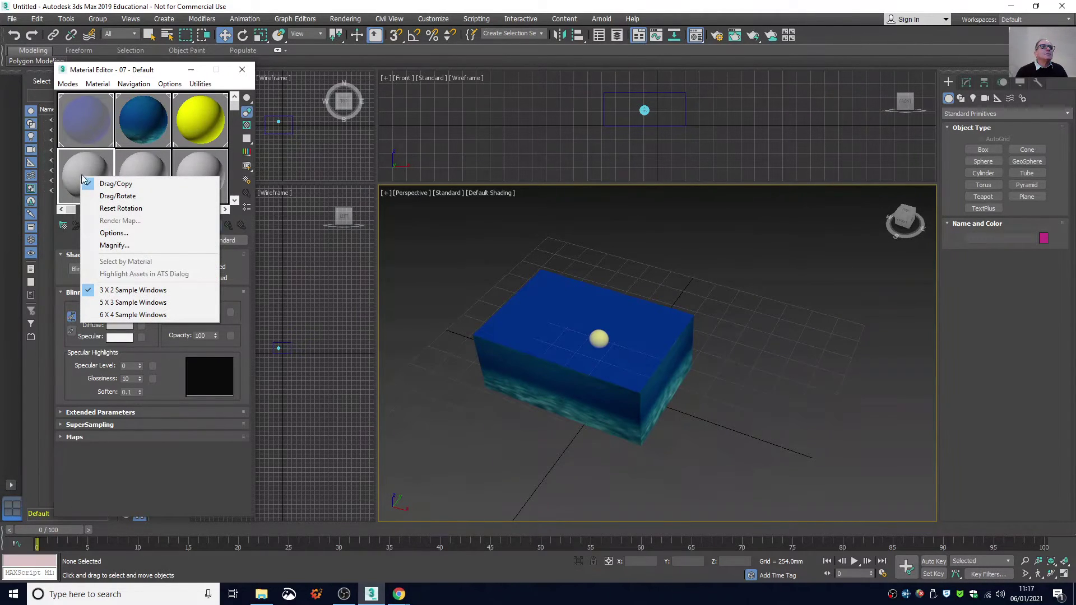
pyautogui.click(78, 171)
pyautogui.click(119, 326)
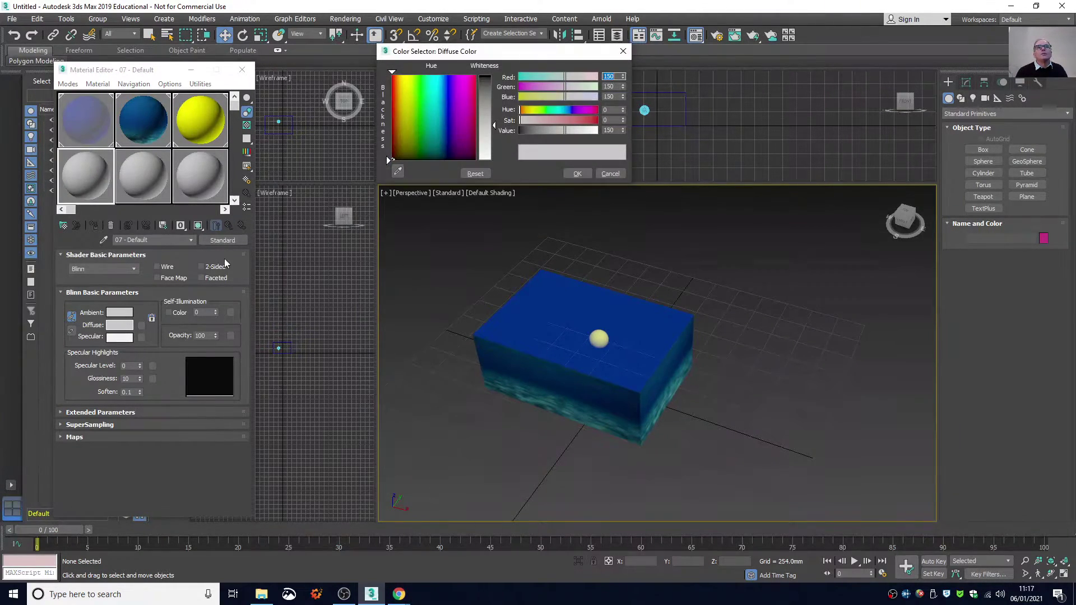
pyautogui.click(523, 109)
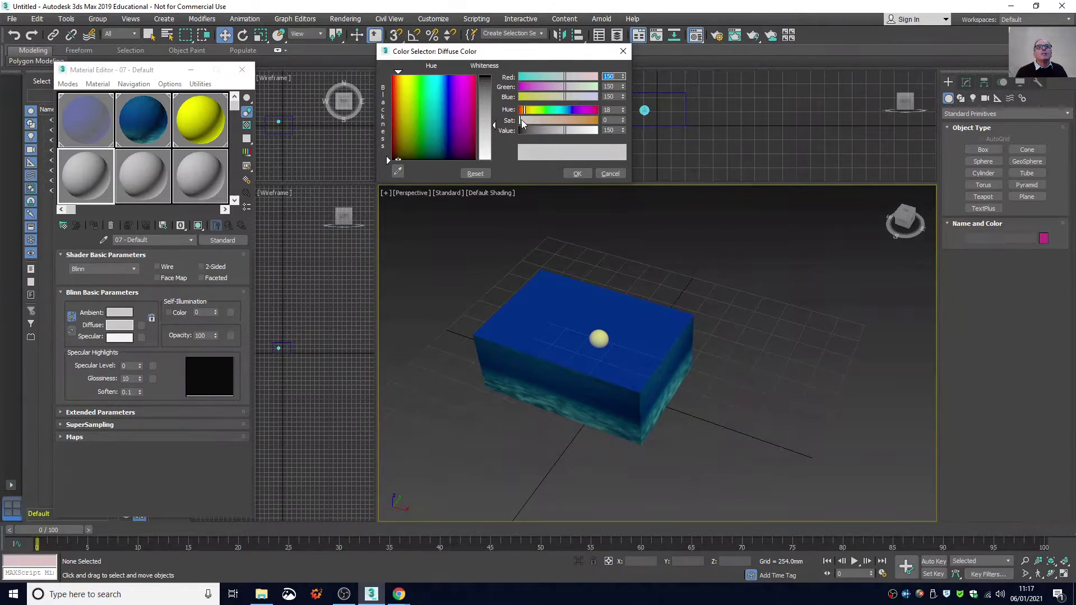
pyautogui.moveTo(519, 122); pyautogui.dragTo(595, 121)
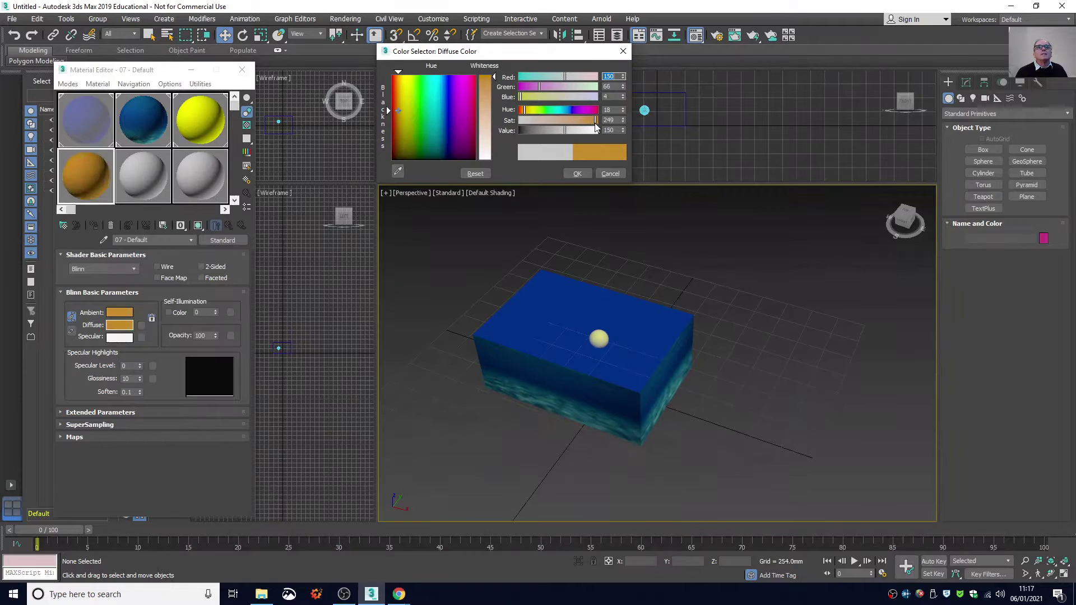
pyautogui.click(581, 174)
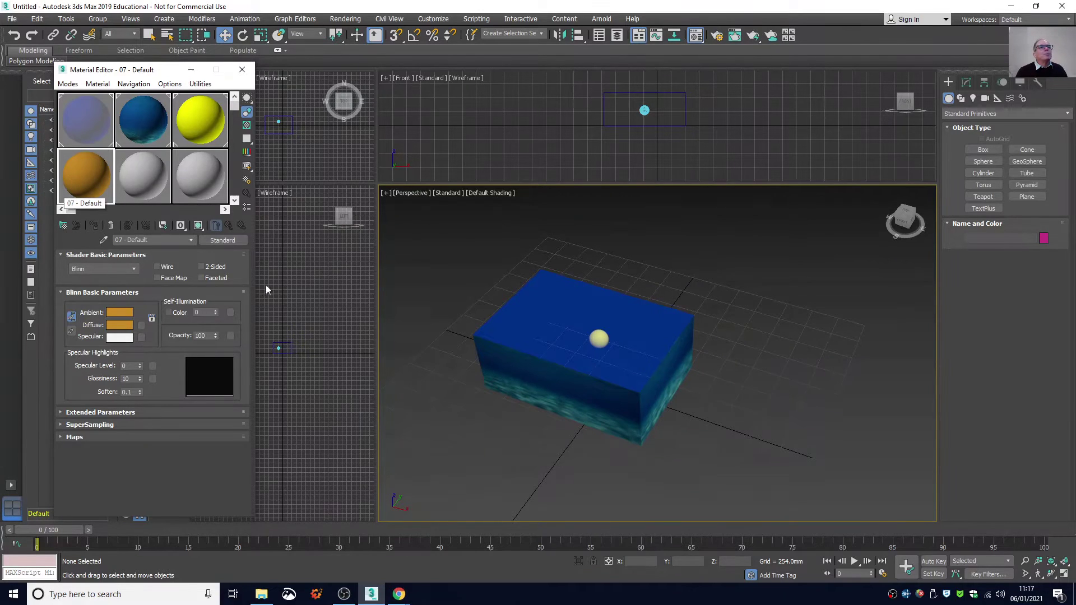
# Step: Apply the orange-brown material to the underside of the box's bottom face
pyautogui.moveTo(460, 331); pyautogui.dragTo(496, 297, button='middle')
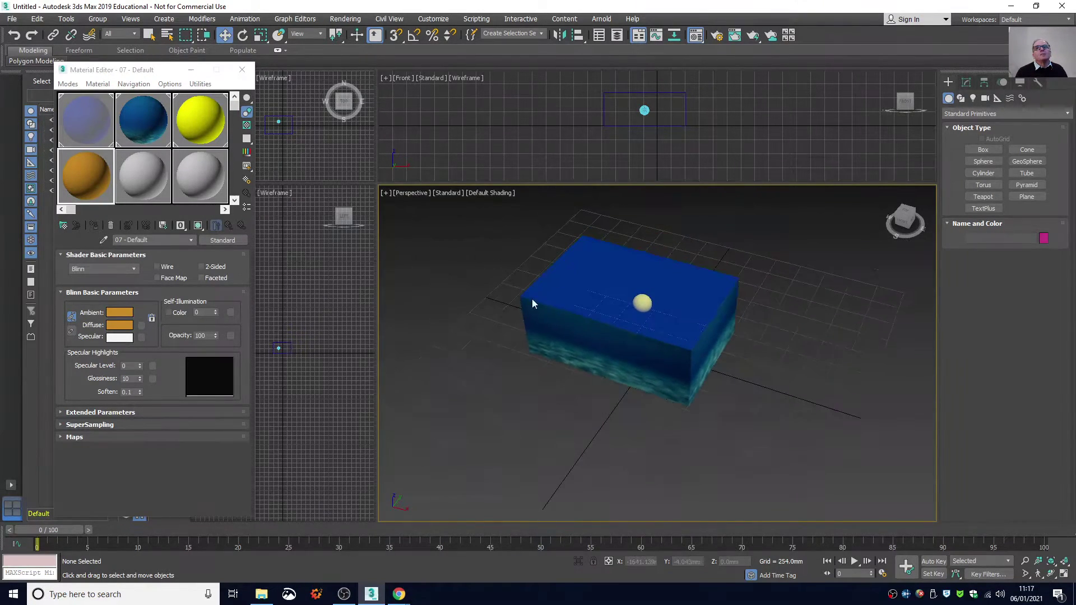
pyautogui.moveTo(903, 221); pyautogui.dragTo(915, 156)
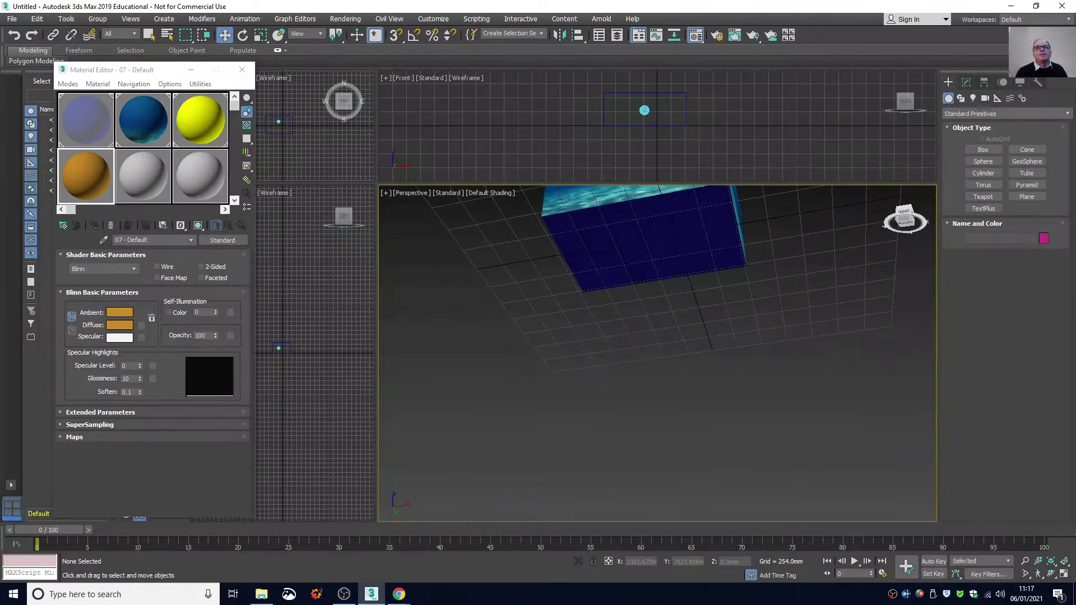
pyautogui.moveTo(77, 169); pyautogui.dragTo(620, 234)
# Step: Move the bottom face straight down, away from the box, to a Z position of about -1157 mm
pyautogui.moveTo(905, 226); pyautogui.dragTo(881, 305)
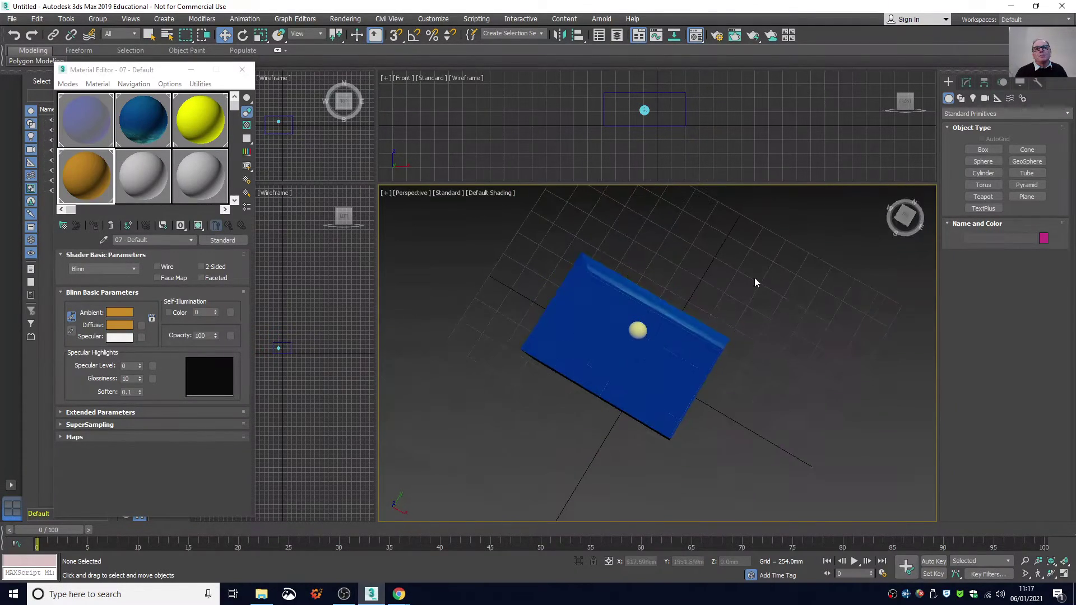
pyautogui.scroll(10, 625, 347)
pyautogui.scroll(4, 625, 348)
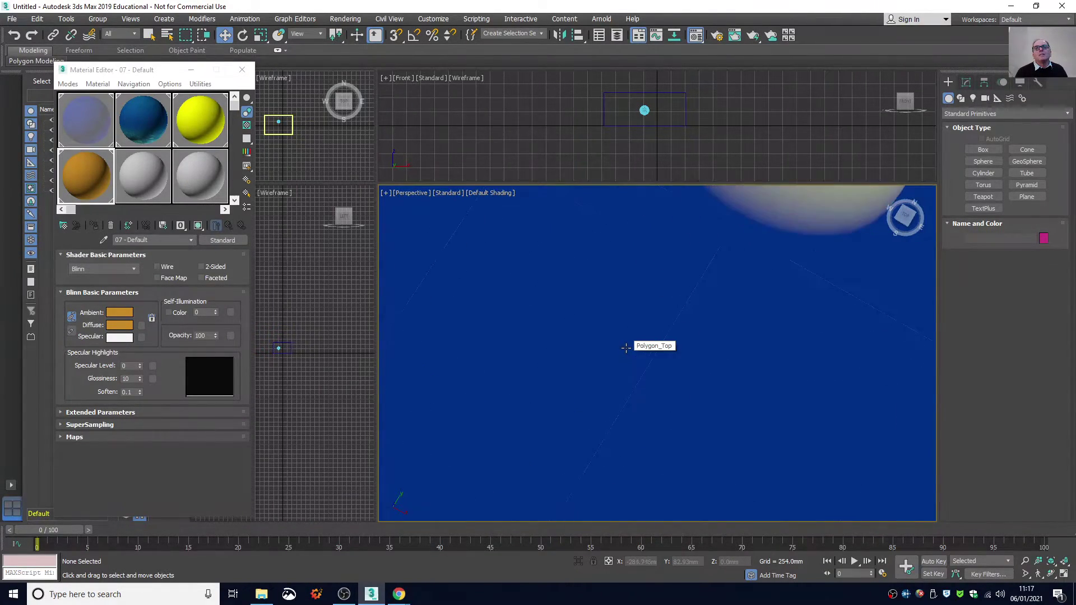
pyautogui.moveTo(905, 216)
pyautogui.mouseDown()
pyautogui.moveTo(896, 112)
pyautogui.moveTo(907, 222)
pyautogui.mouseUp()
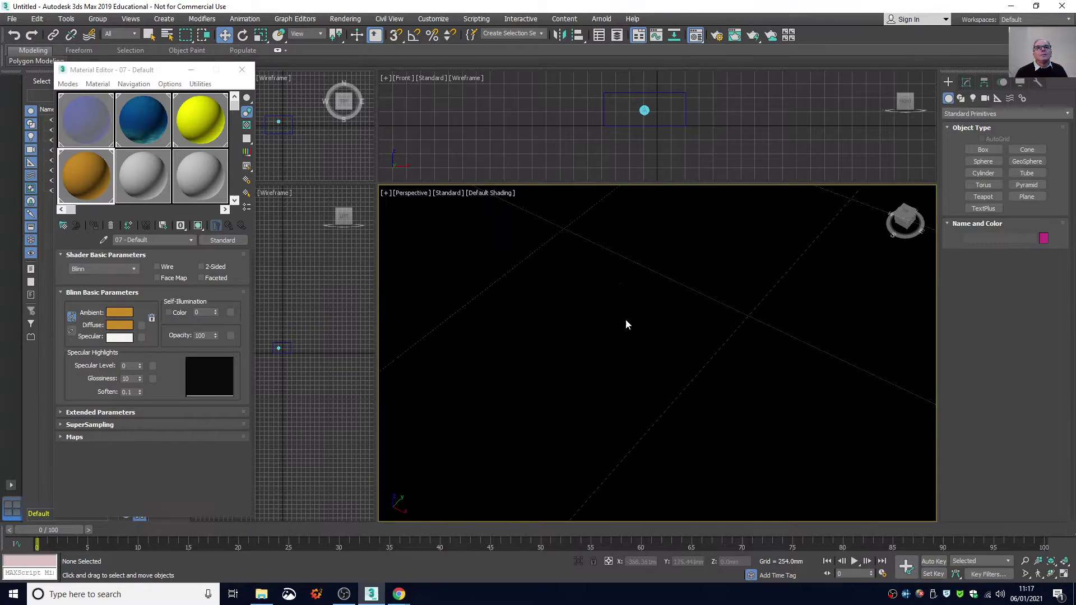
pyautogui.scroll(-6, 759, 286)
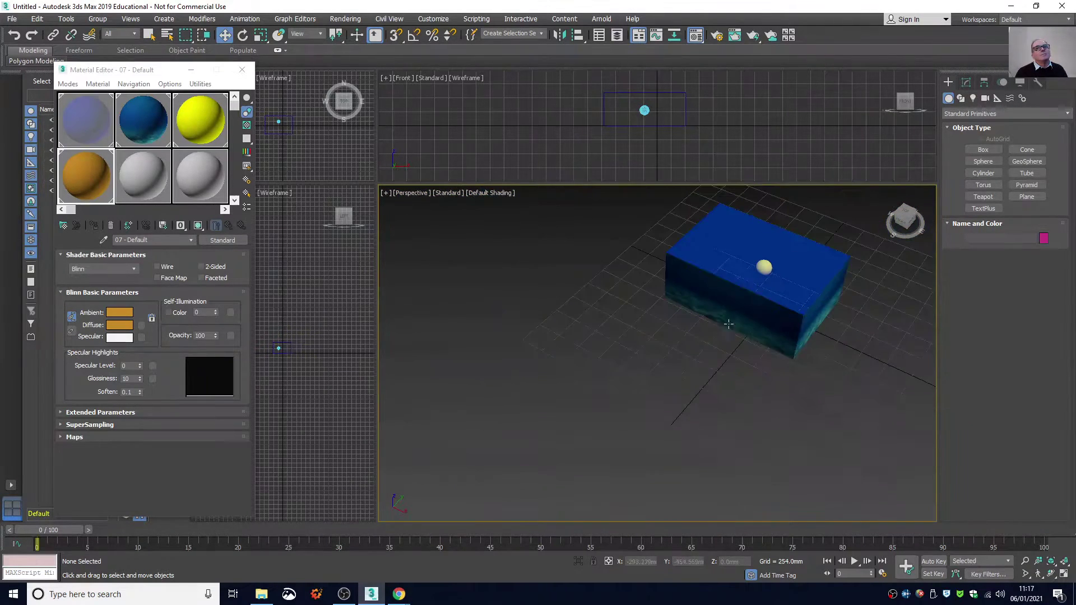
pyautogui.moveTo(906, 230)
pyautogui.mouseDown()
pyautogui.moveTo(890, 232)
pyautogui.moveTo(870, 262)
pyautogui.moveTo(848, 261)
pyautogui.moveTo(835, 237)
pyautogui.moveTo(848, 250)
pyautogui.moveTo(868, 227)
pyautogui.moveTo(844, 166)
pyautogui.mouseUp()
pyautogui.click(759, 269)
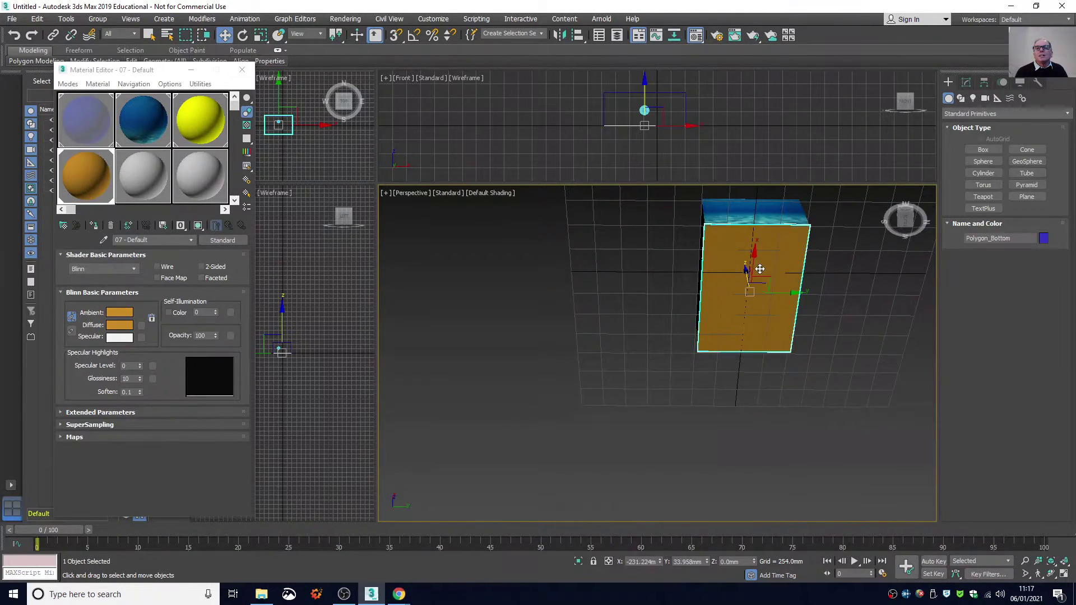
pyautogui.moveTo(746, 271); pyautogui.dragTo(786, 346)
pyautogui.moveTo(904, 224); pyautogui.dragTo(923, 273)
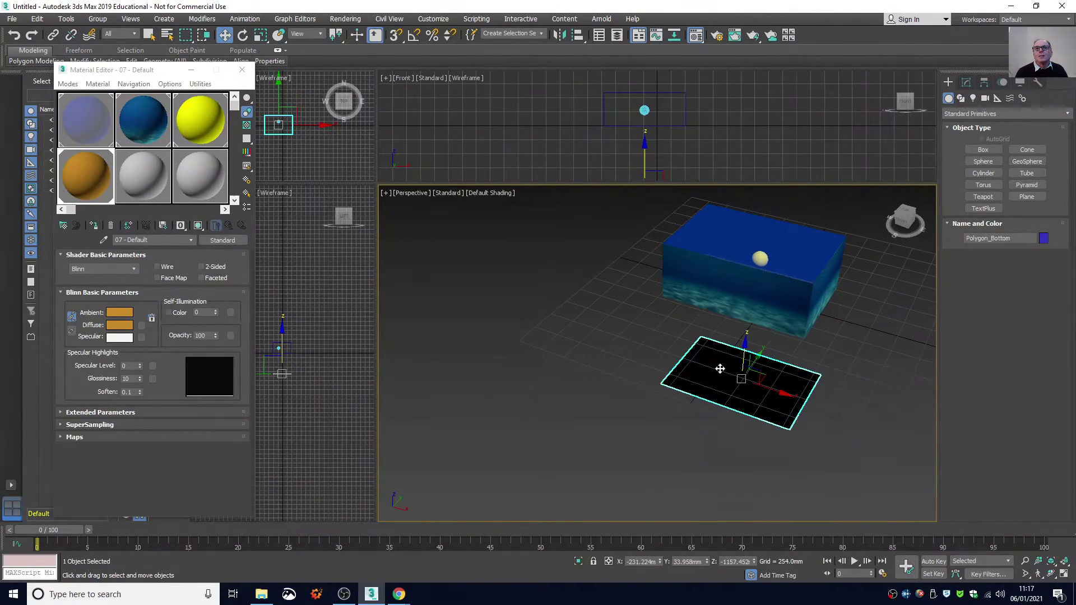
# Step: Try to apply the orange-brown material to the upper side of the lowered bottom face and check it from above
pyautogui.moveTo(78, 190); pyautogui.dragTo(710, 385)
pyautogui.moveTo(815, 355); pyautogui.dragTo(794, 358, button='middle')
pyautogui.moveTo(900, 217); pyautogui.dragTo(881, 279)
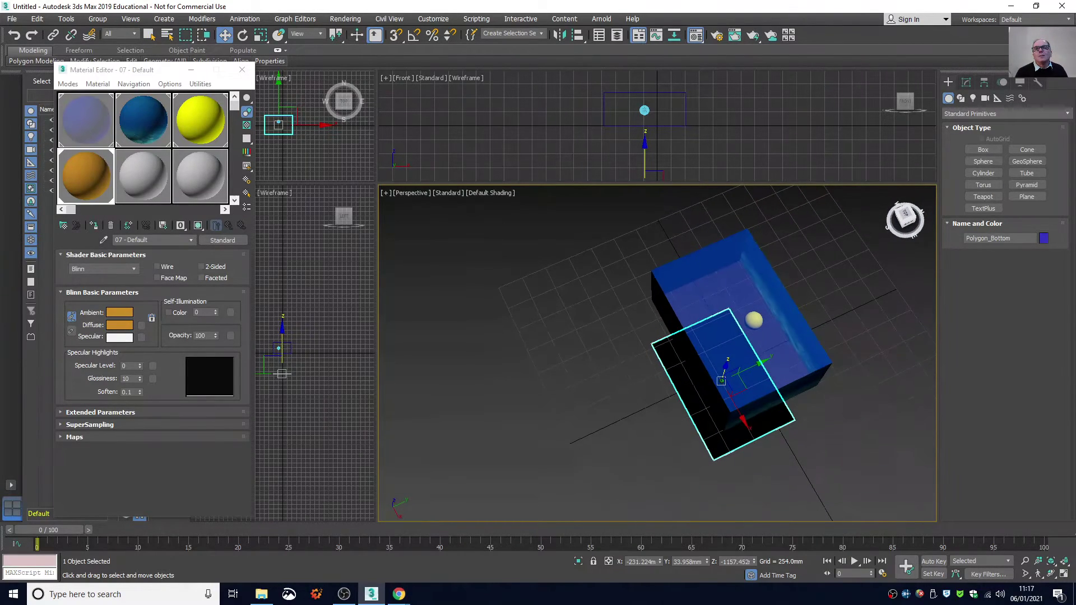
pyautogui.moveTo(829, 248); pyautogui.dragTo(829, 232, button='middle')
pyautogui.scroll(6, 604, 260)
pyautogui.scroll(-10, 604, 264)
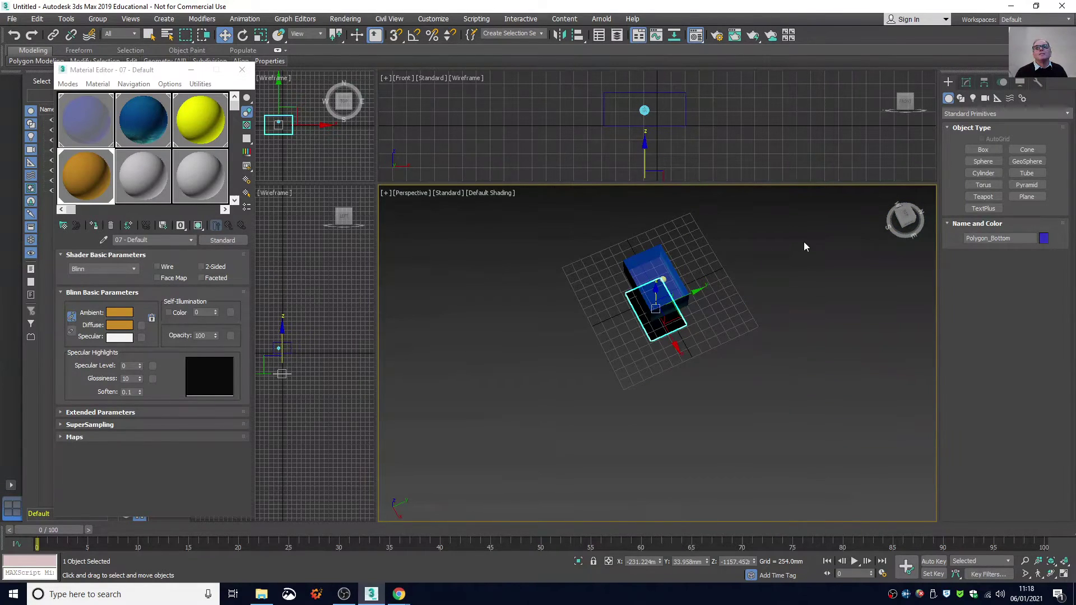
# Step: Create a photometric target light in the front view, above and right of the box, aimed at it from about 4585 mm, accepting logarithmic exposure control
pyautogui.scroll(-3, 605, 122)
pyautogui.scroll(-2, 597, 122)
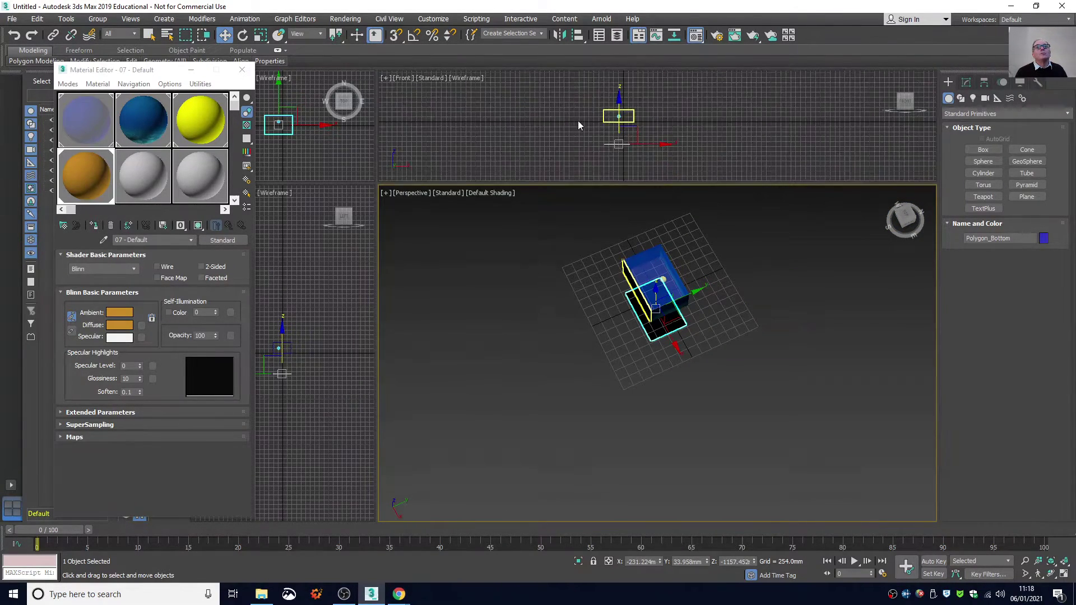
pyautogui.moveTo(663, 100); pyautogui.dragTo(665, 125, button='middle')
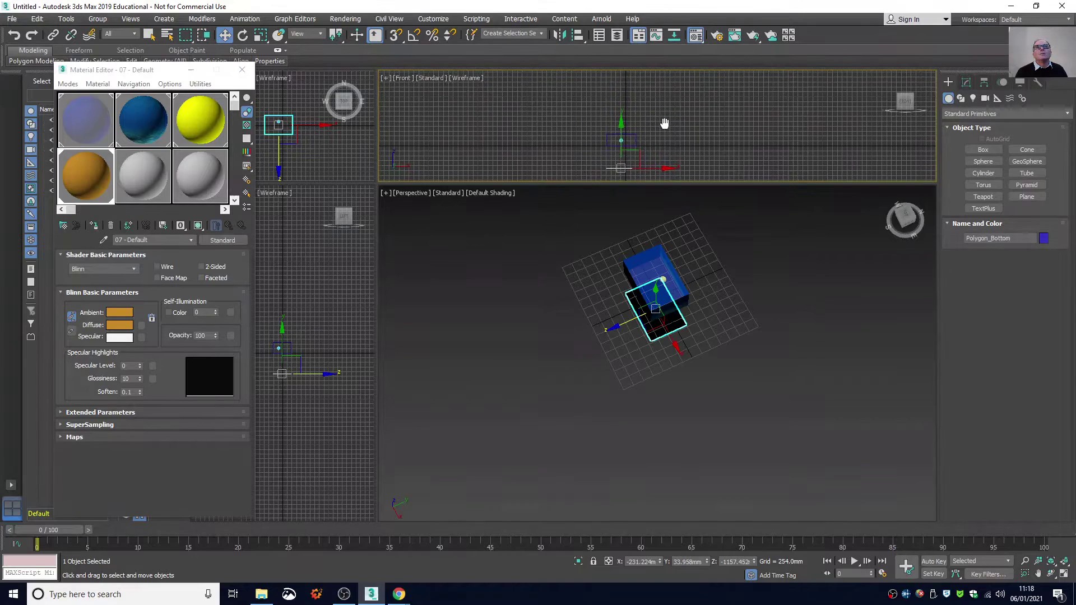
pyautogui.click(975, 98)
pyautogui.click(982, 150)
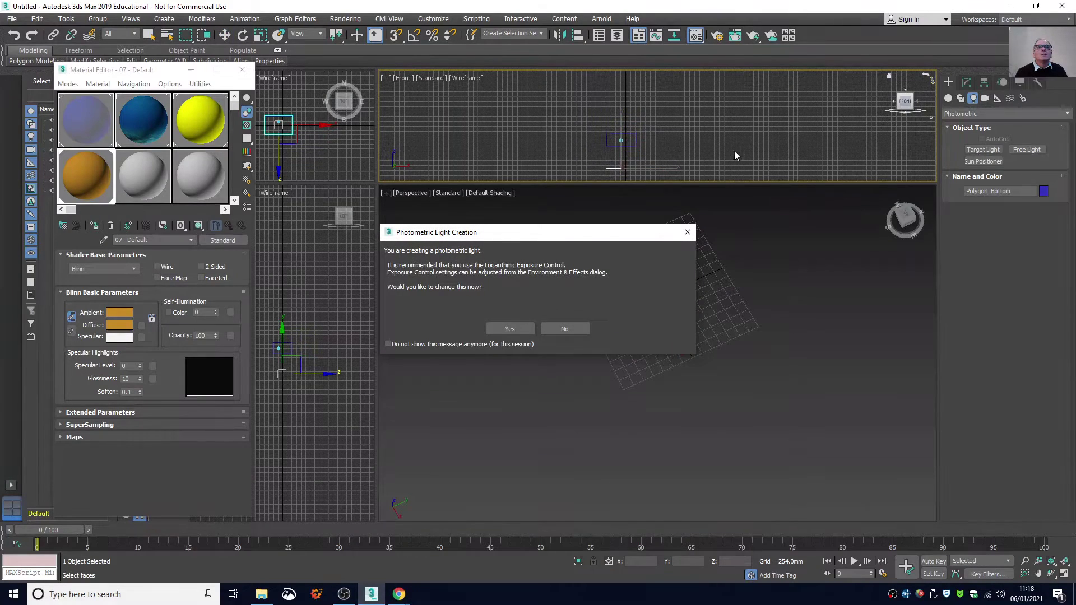
pyautogui.click(516, 328)
pyautogui.moveTo(694, 93); pyautogui.dragTo(622, 145)
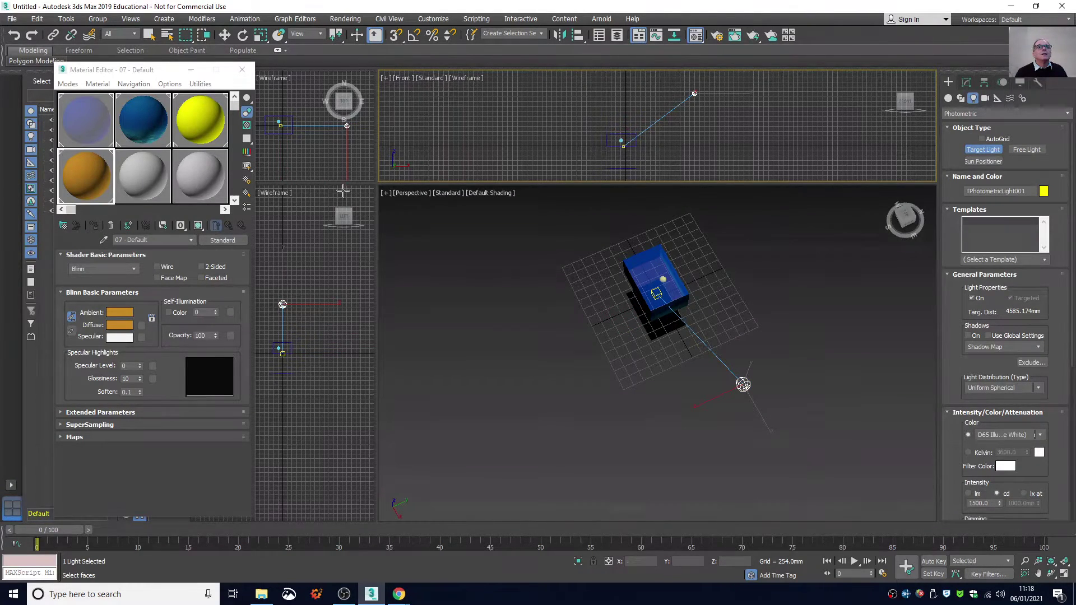
# Step: Move the target light along X towards the box, to an X position of about 629 mm
pyautogui.moveTo(906, 220); pyautogui.dragTo(918, 189)
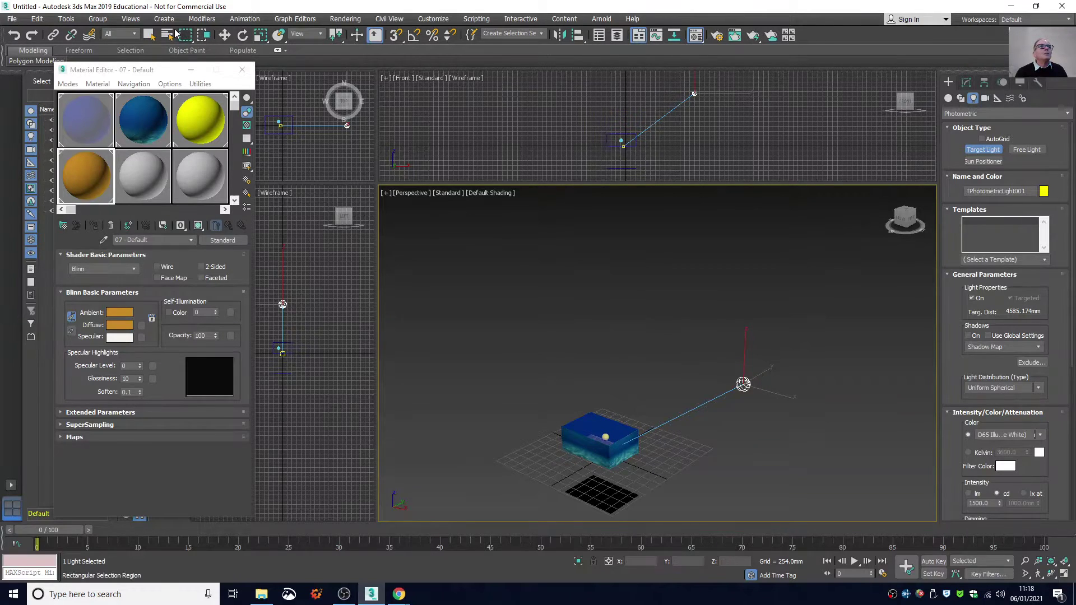
pyautogui.click(224, 35)
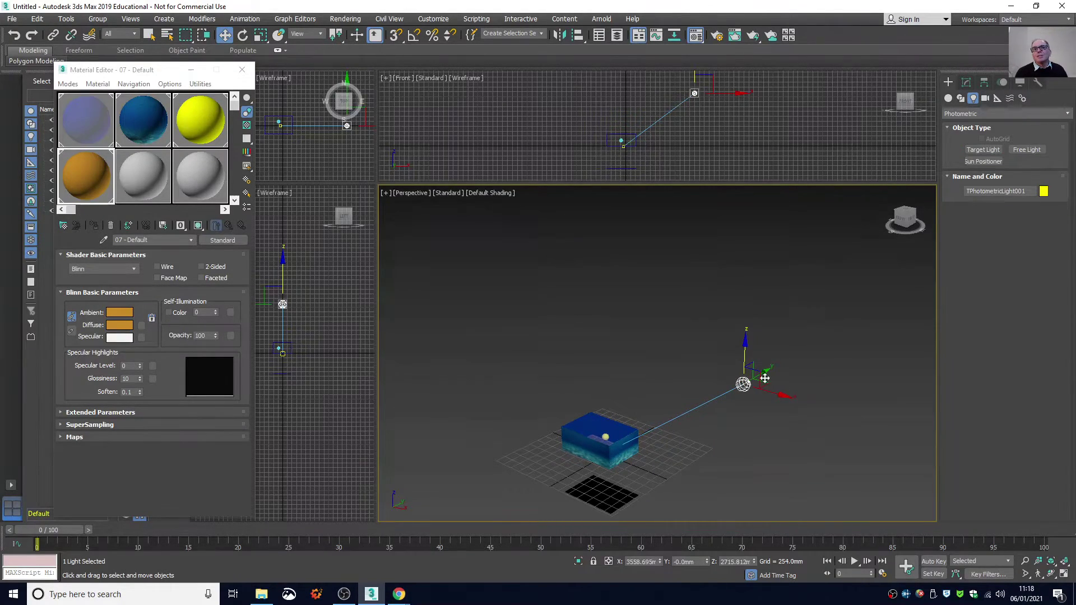
pyautogui.moveTo(776, 390); pyautogui.dragTo(656, 345)
pyautogui.moveTo(822, 275); pyautogui.dragTo(837, 301, button='middle')
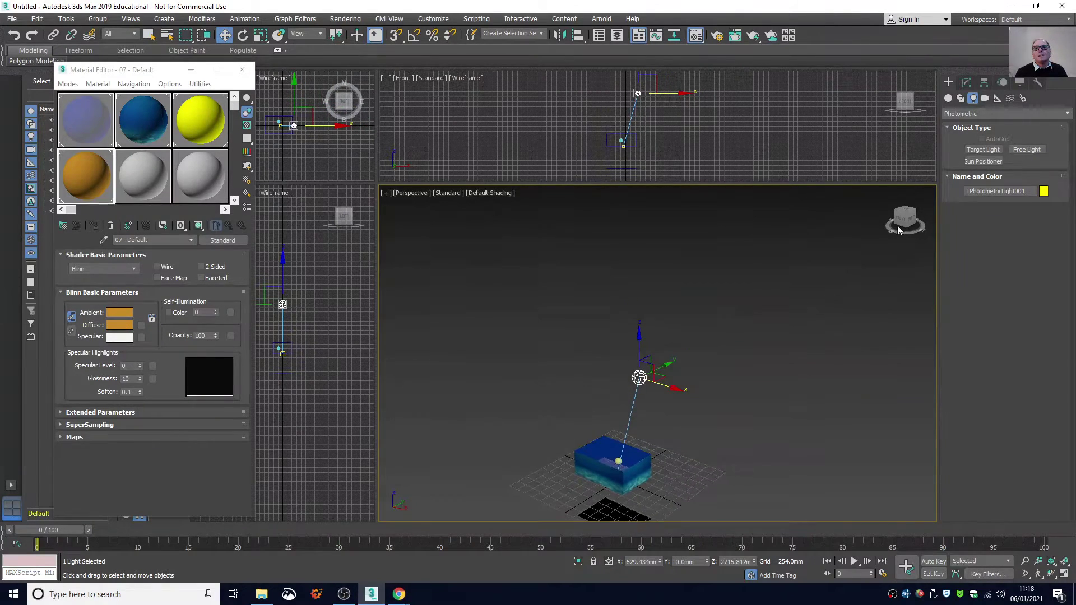
# Step: Render the perspective view looking down into the box, then close the rendered frame
pyautogui.moveTo(907, 218); pyautogui.dragTo(918, 250)
pyautogui.scroll(3, 536, 355)
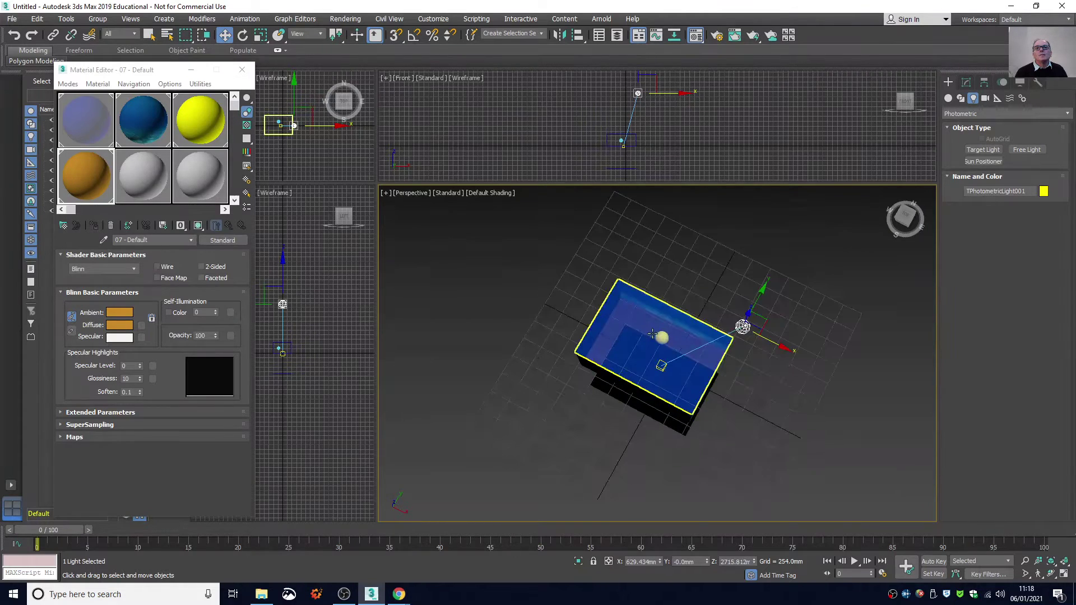
pyautogui.scroll(2, 668, 337)
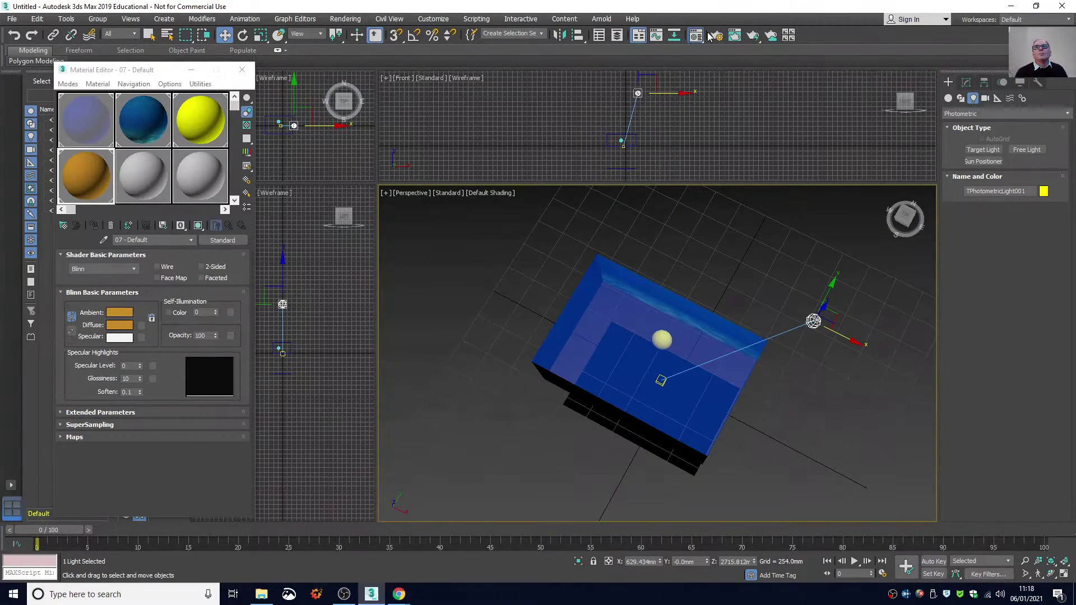
pyautogui.click(735, 36)
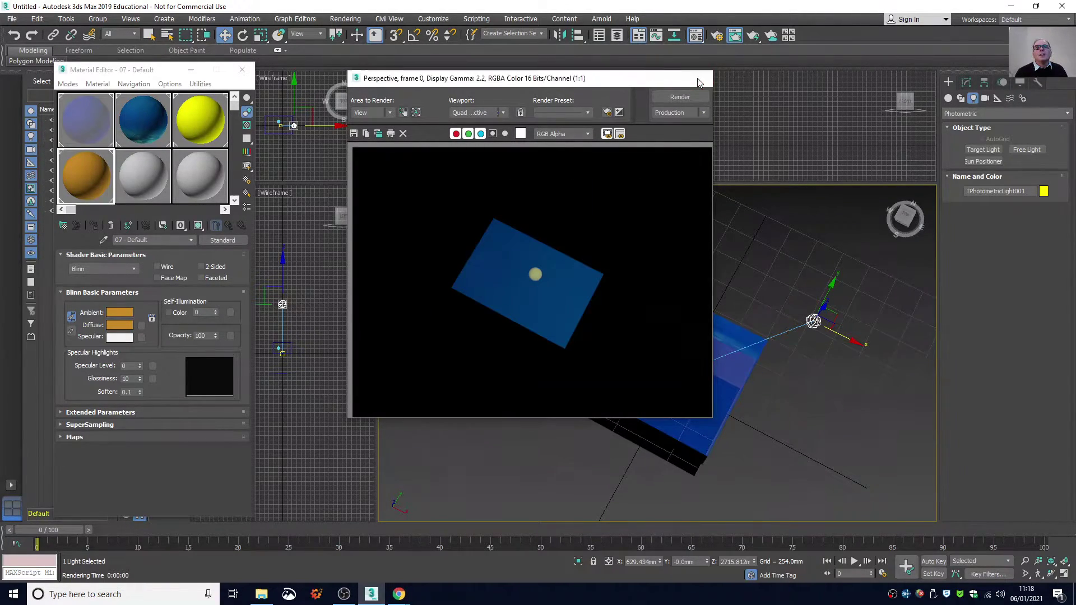
pyautogui.click(699, 79)
# Step: Move the light horizontally in front of the box, to about X 2261 mm and Y -2400 mm
pyautogui.scroll(-5, 887, 234)
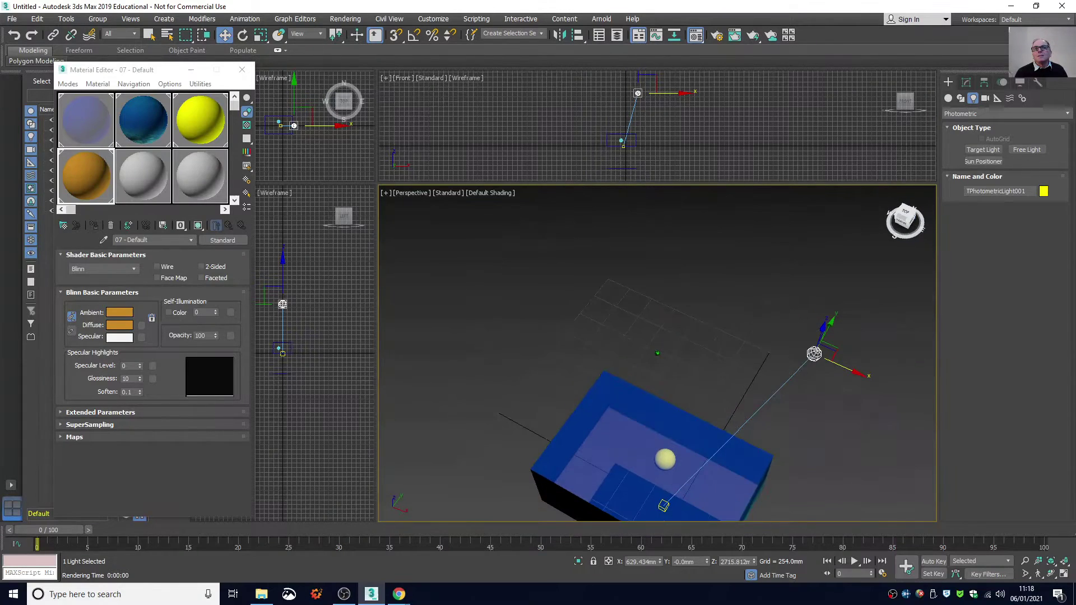
pyautogui.moveTo(904, 217); pyautogui.dragTo(887, 204)
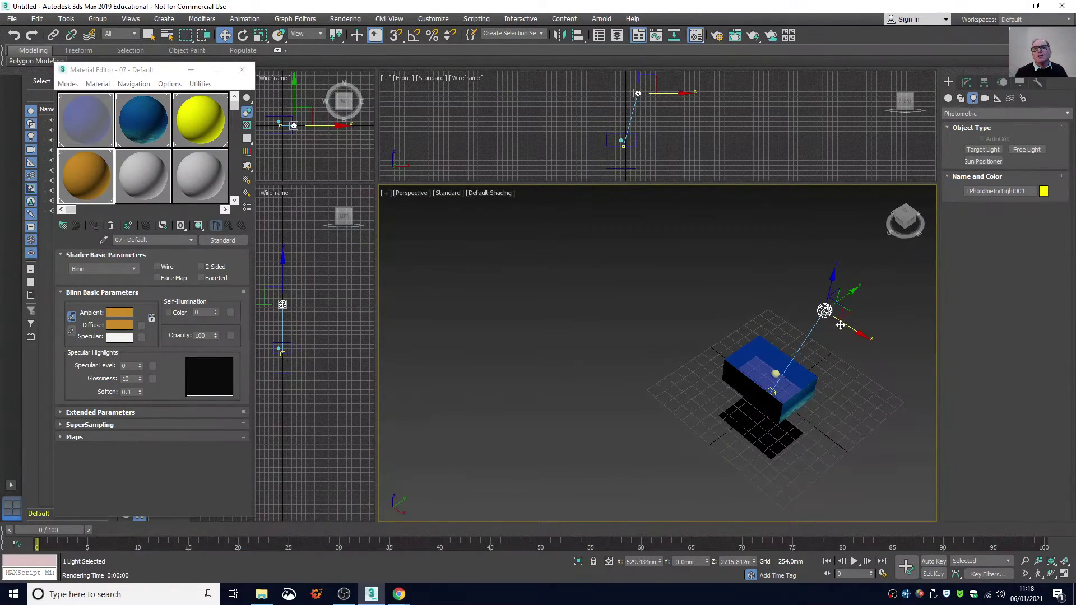
pyautogui.moveTo(843, 325); pyautogui.dragTo(808, 454)
pyautogui.scroll(3, 771, 427)
pyautogui.scroll(-2, 794, 397)
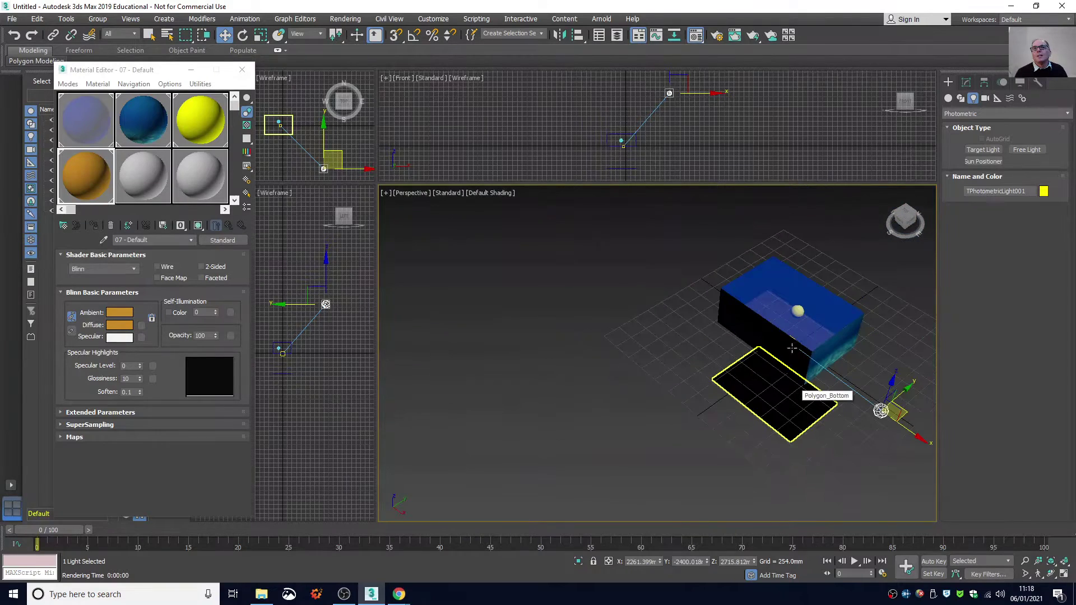
# Step: Render the perspective view of the box from an angle, examine the sphere, and close the rendered frame
pyautogui.click(735, 35)
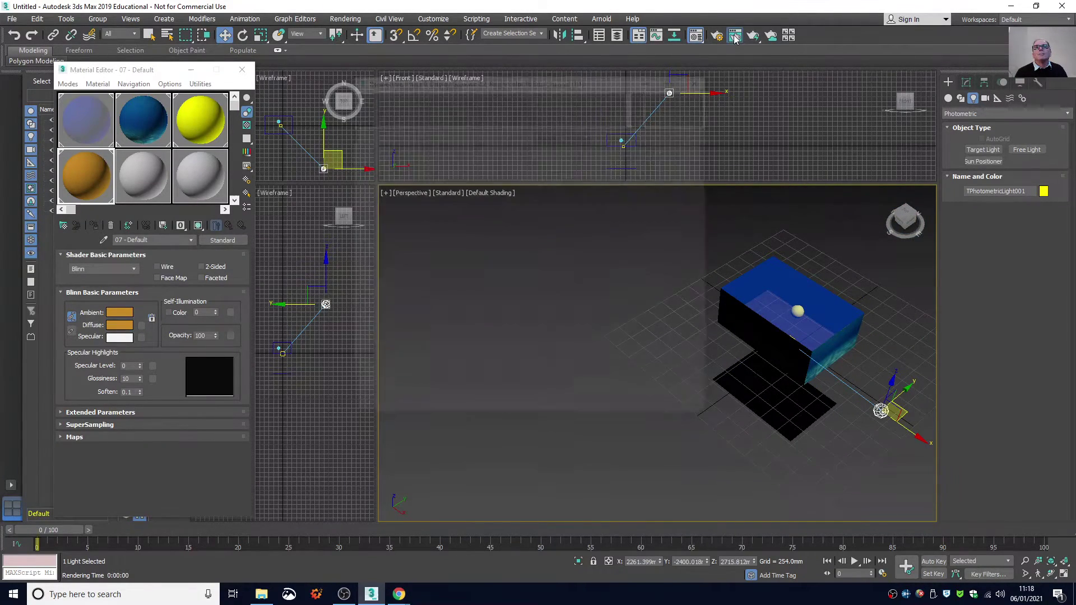
pyautogui.click(681, 98)
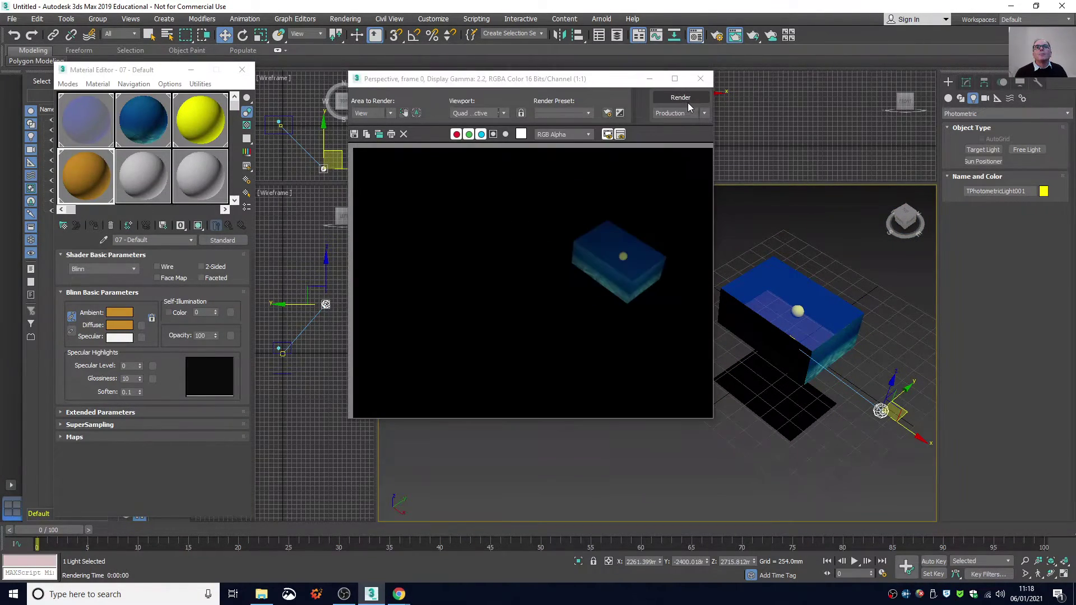
pyautogui.scroll(3, 650, 224)
pyautogui.scroll(-3, 644, 233)
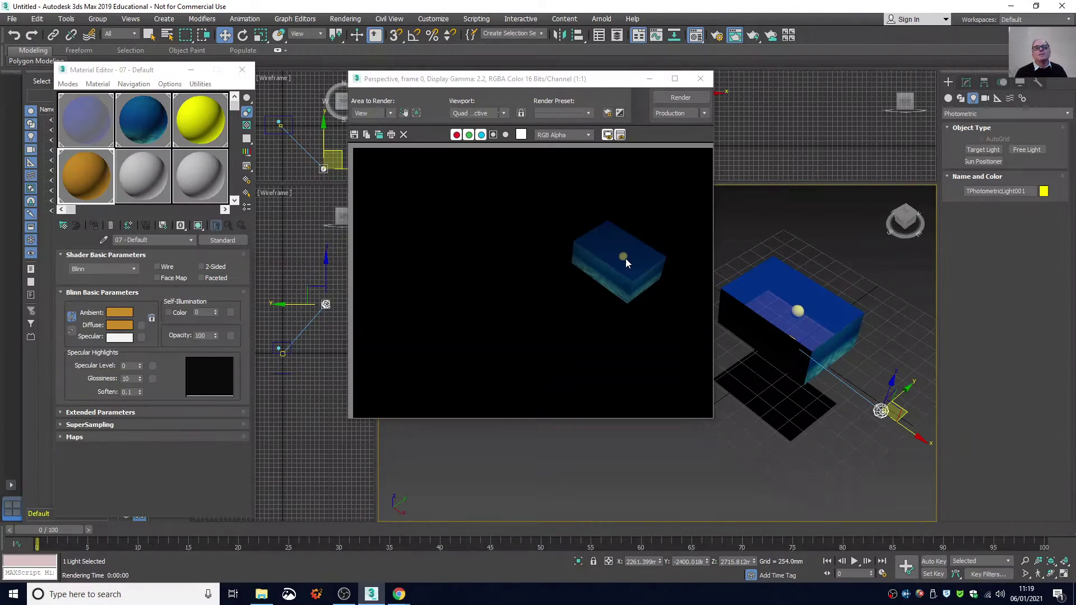
pyautogui.click(702, 78)
# Step: Rotate the detached bottom panel 180 degrees about the X axis and switch back to the Move tool
pyautogui.click(753, 377)
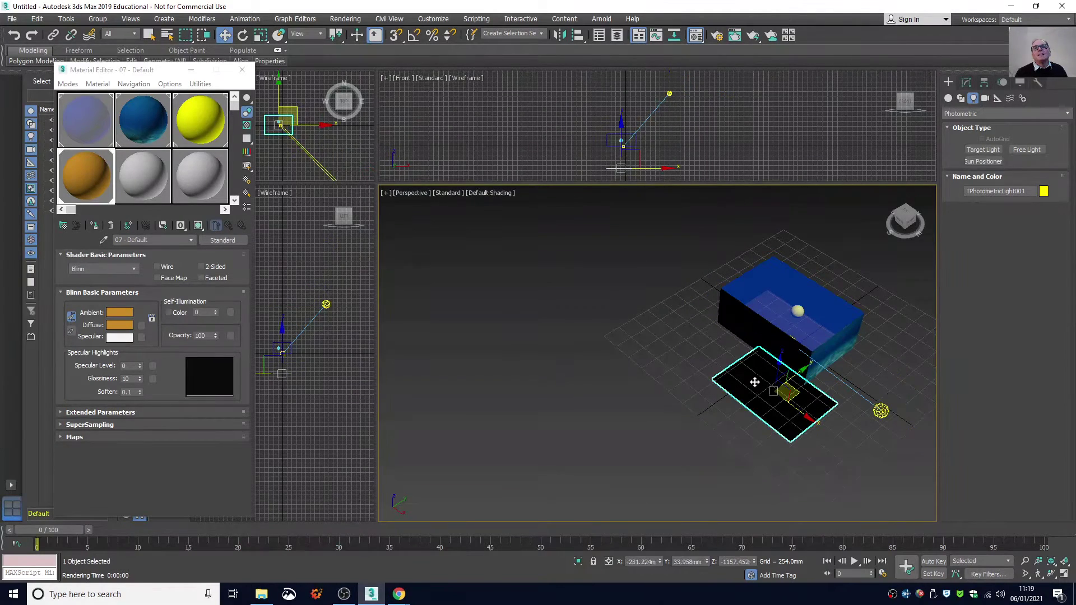
pyautogui.click(243, 35)
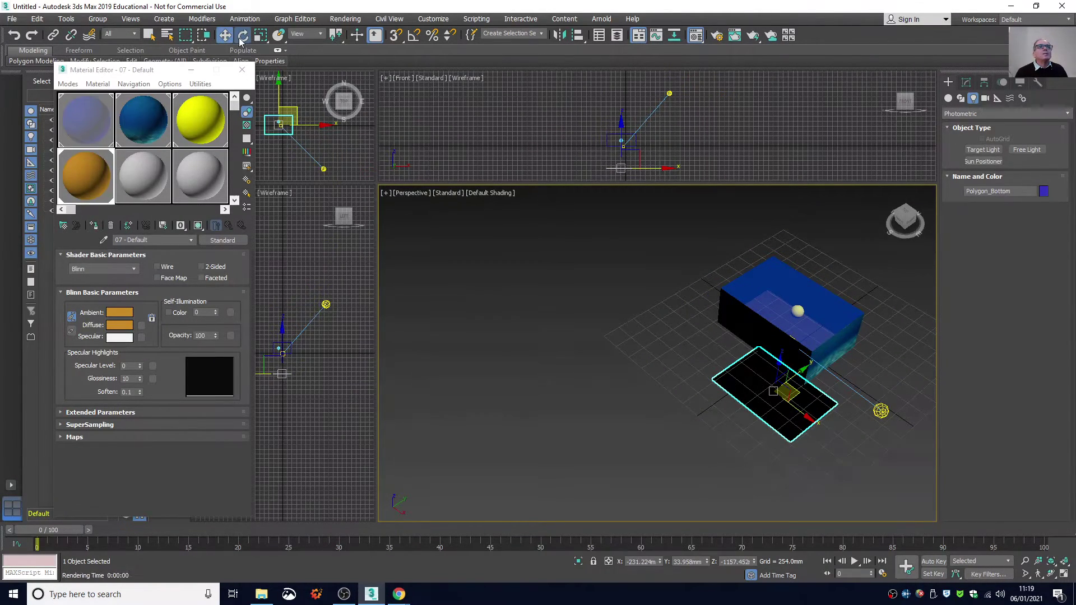
pyautogui.moveTo(778, 365); pyautogui.dragTo(752, 89)
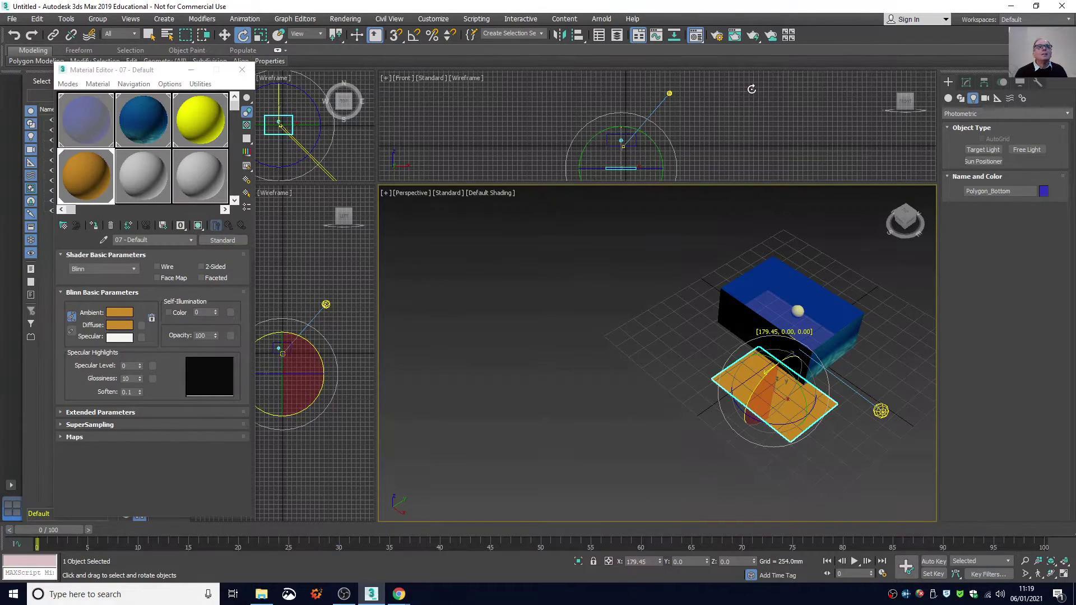
pyautogui.moveTo(751, 89); pyautogui.dragTo(761, 96)
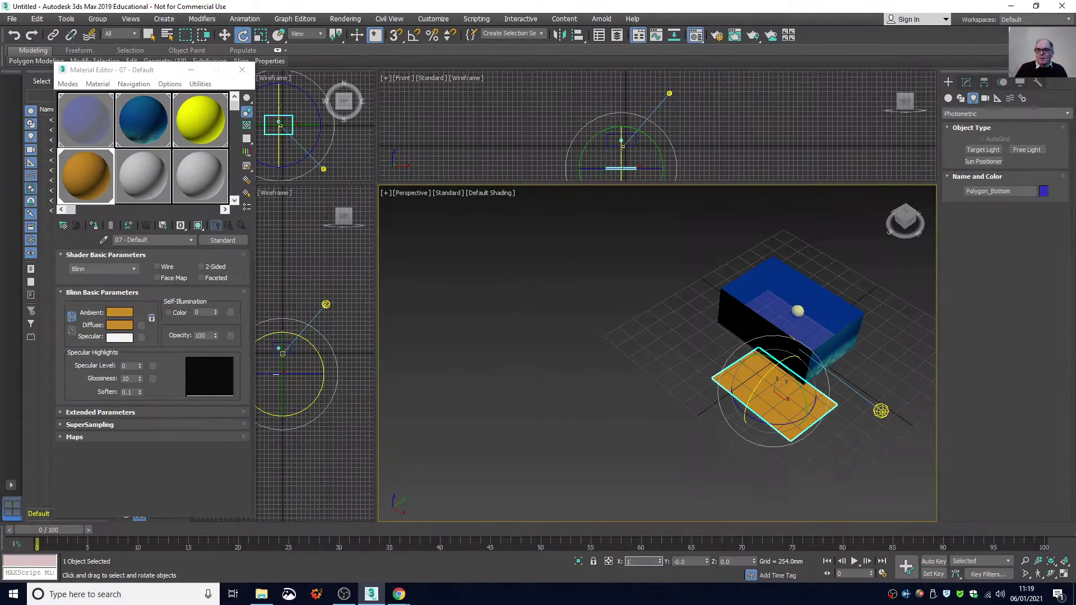
pyautogui.press('Return')
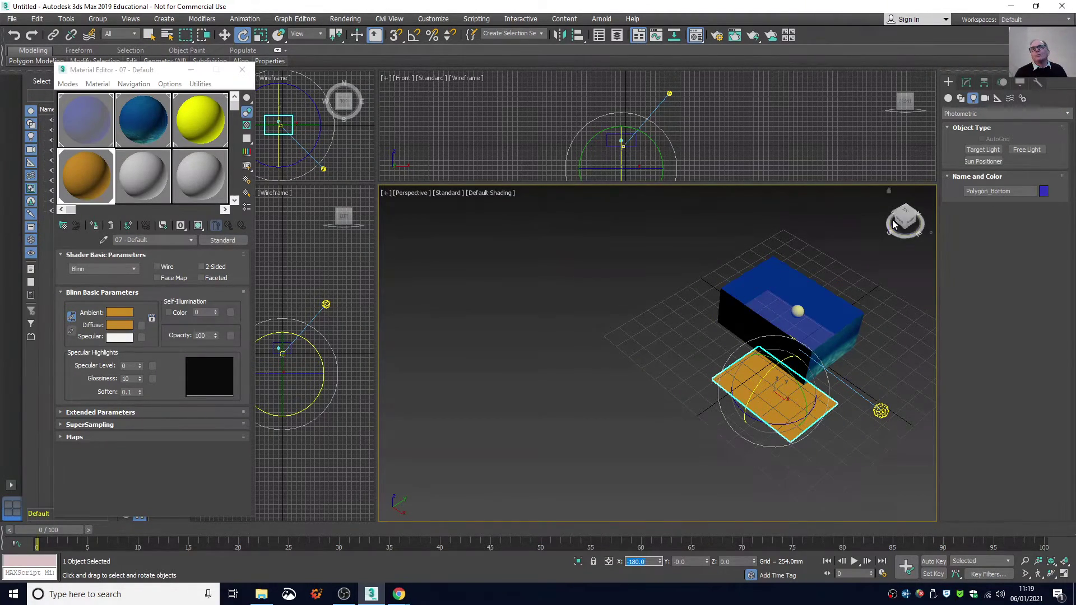
pyautogui.moveTo(903, 220); pyautogui.dragTo(898, 236)
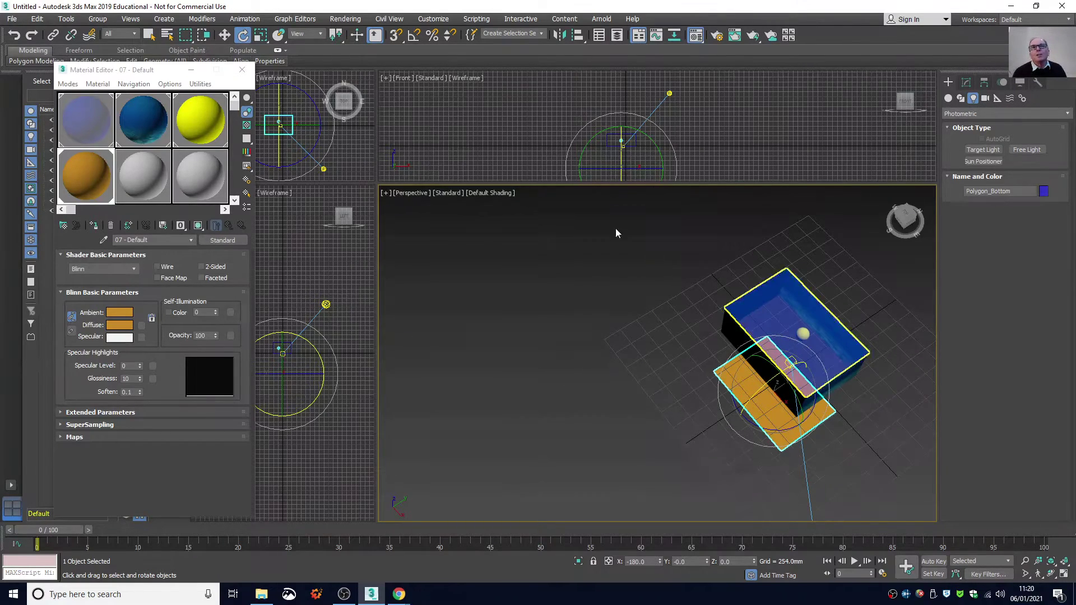
pyautogui.click(224, 34)
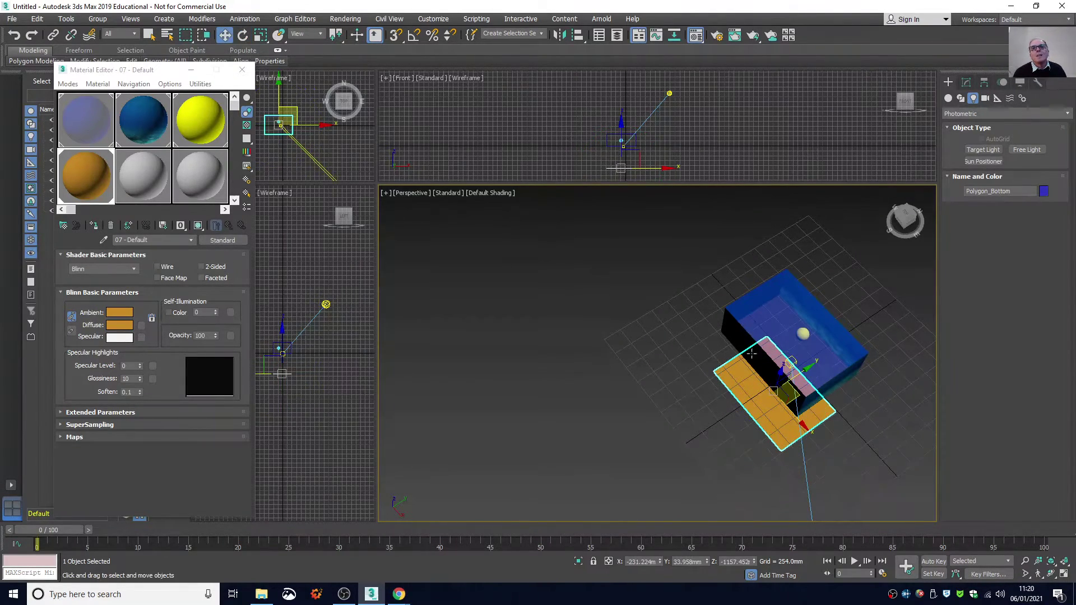
pyautogui.click(788, 373)
pyautogui.moveTo(788, 373); pyautogui.dragTo(802, 407)
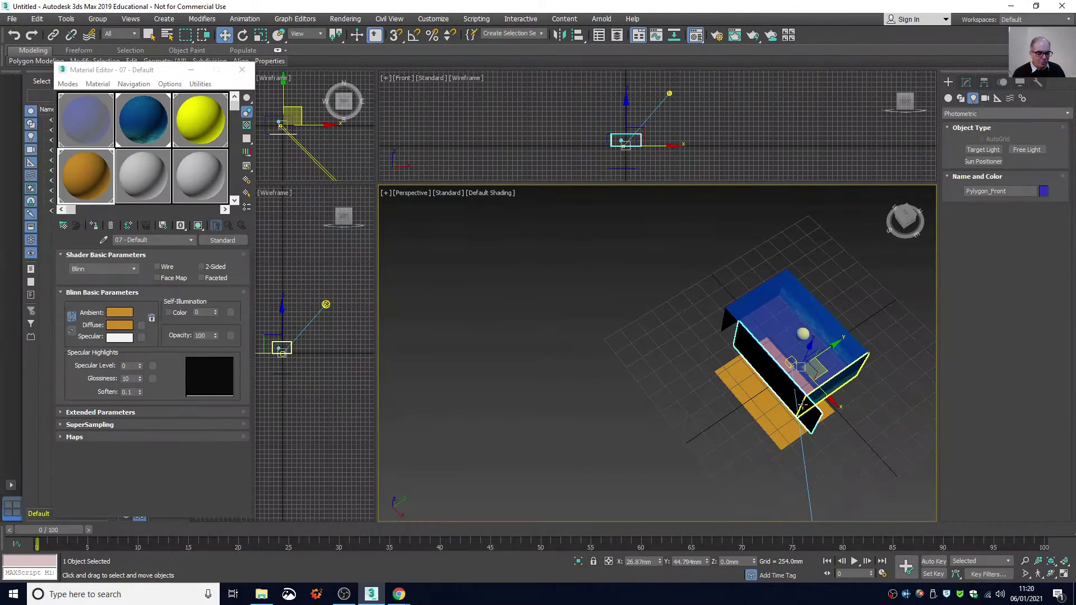
pyautogui.hotkey('ctrl', 'z')
# Step: Move the bottom panel straight up in the Front view onto the box's lower edge, at a Z position of about 2.5 mm
pyautogui.click(768, 419)
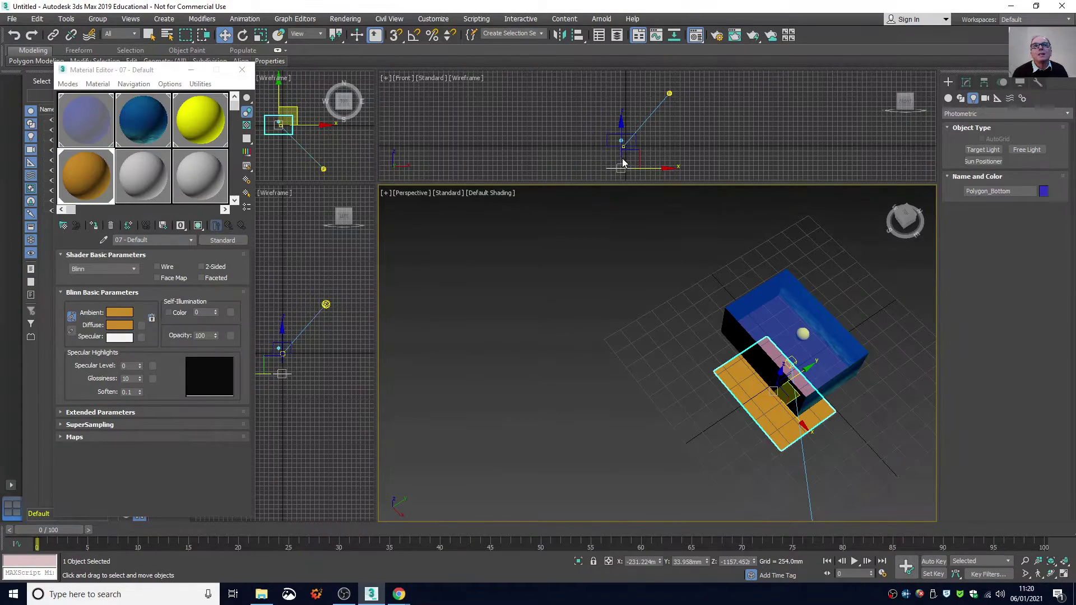
pyautogui.scroll(4, 620, 157)
pyautogui.scroll(-4, 621, 152)
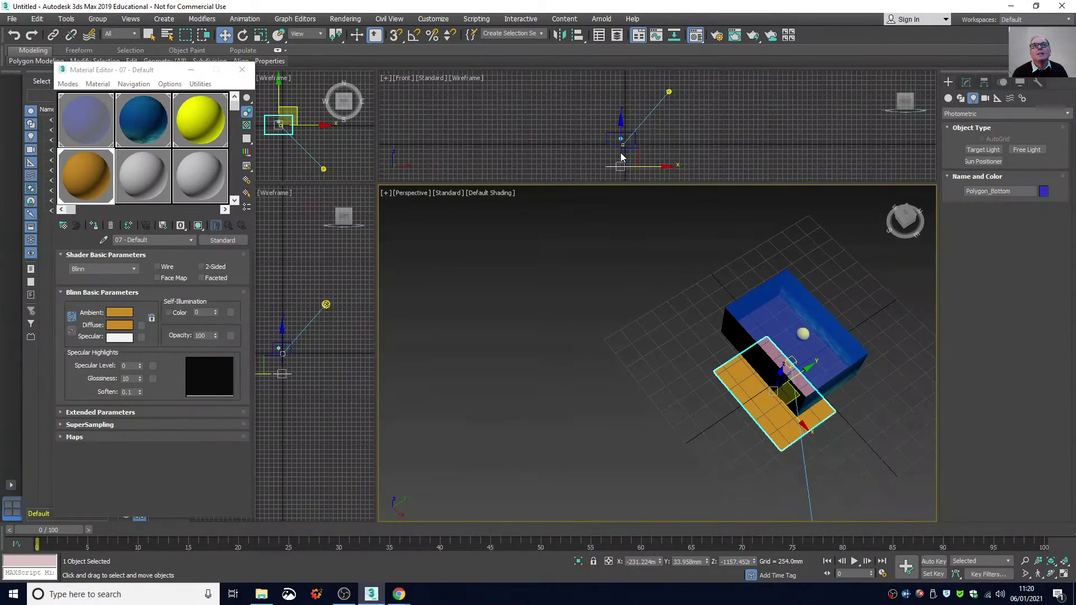
pyautogui.click(621, 153)
pyautogui.click(620, 146)
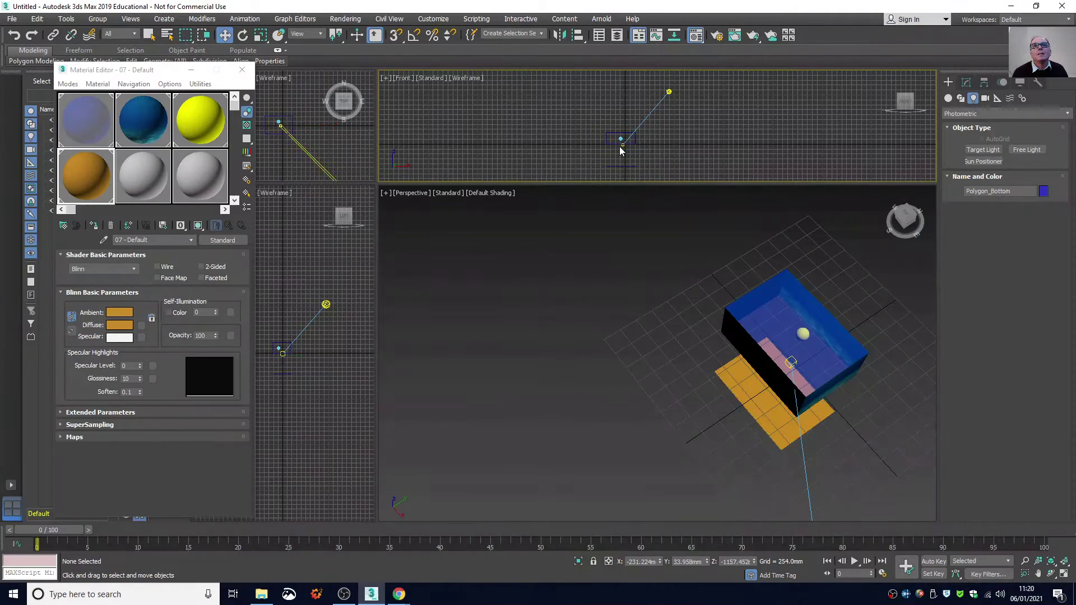
pyautogui.click(621, 166)
pyautogui.moveTo(621, 167); pyautogui.dragTo(621, 143)
pyautogui.scroll(5, 620, 144)
pyautogui.moveTo(619, 163); pyautogui.dragTo(620, 156)
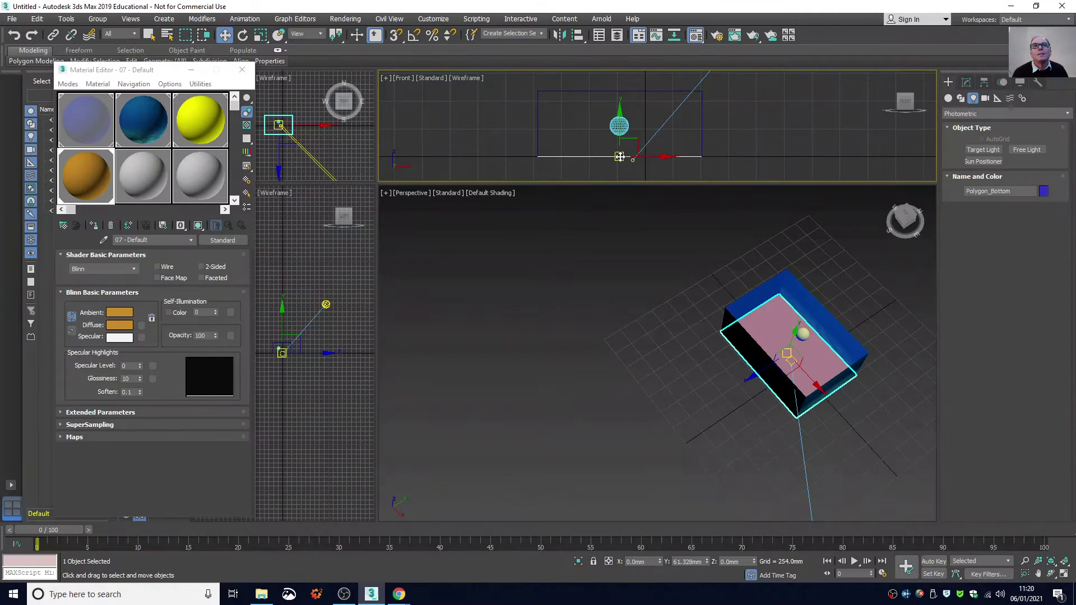
pyautogui.scroll(4, 619, 157)
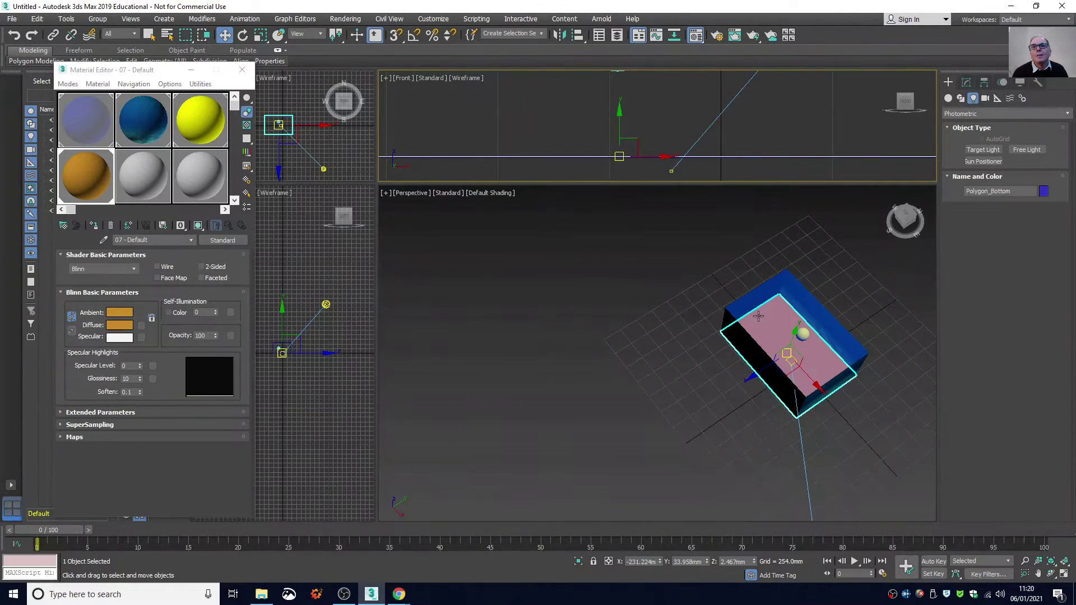
# Step: Render the perspective view from an angle with the floor in place, and close the rendered frame
pyautogui.moveTo(903, 218); pyautogui.dragTo(926, 202)
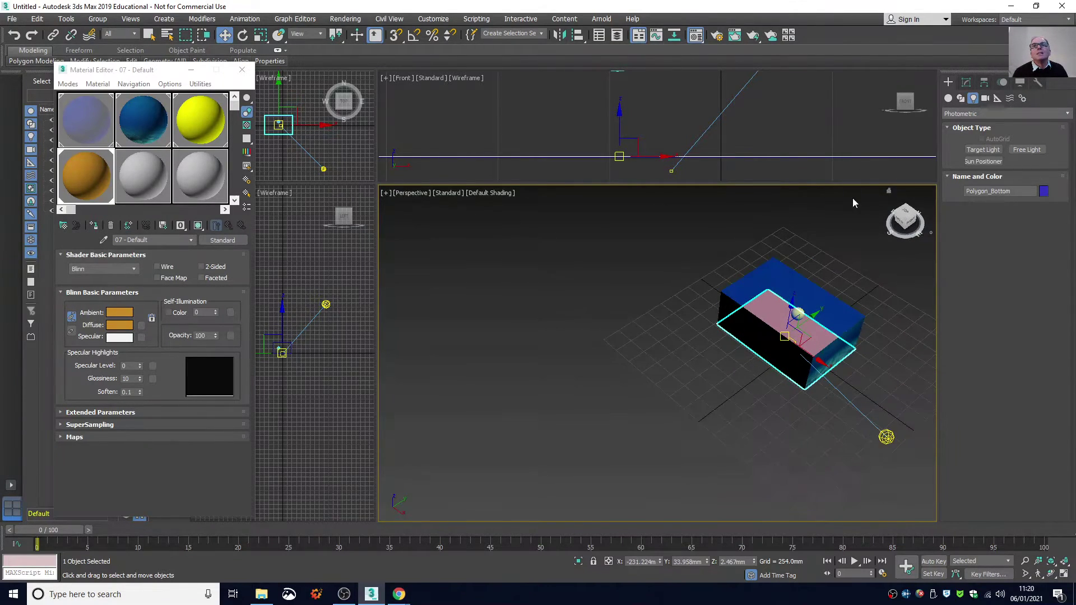
pyautogui.scroll(3, 852, 251)
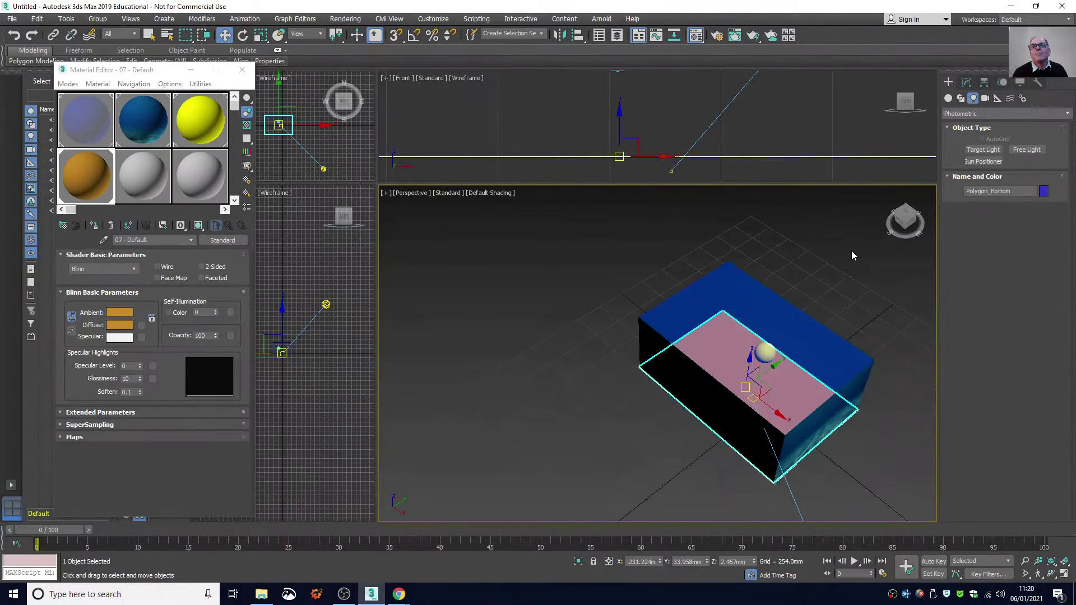
pyautogui.click(735, 36)
pyautogui.click(677, 98)
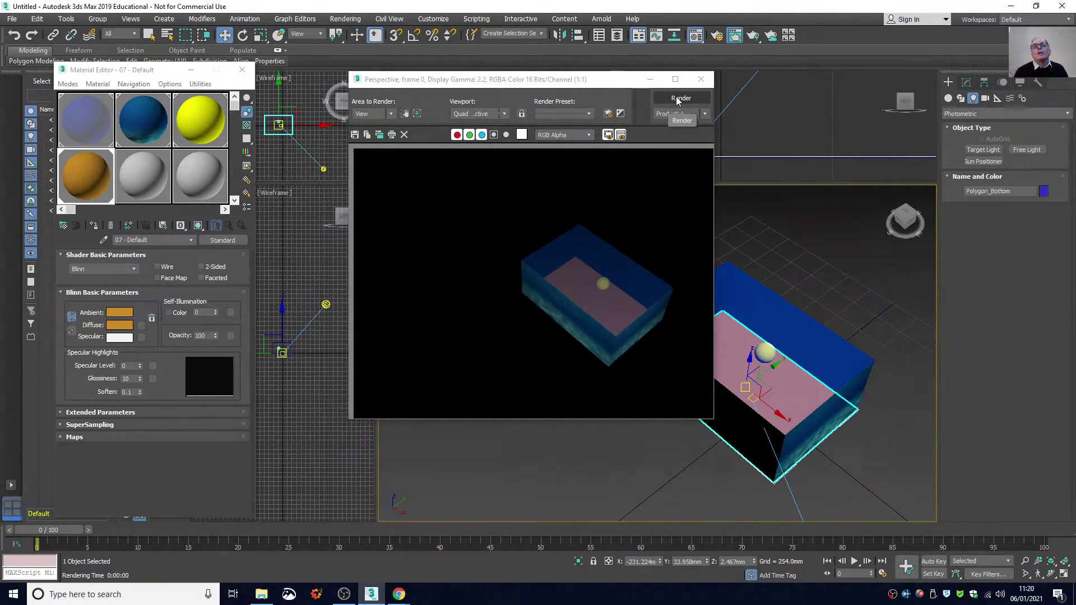
pyautogui.click(701, 80)
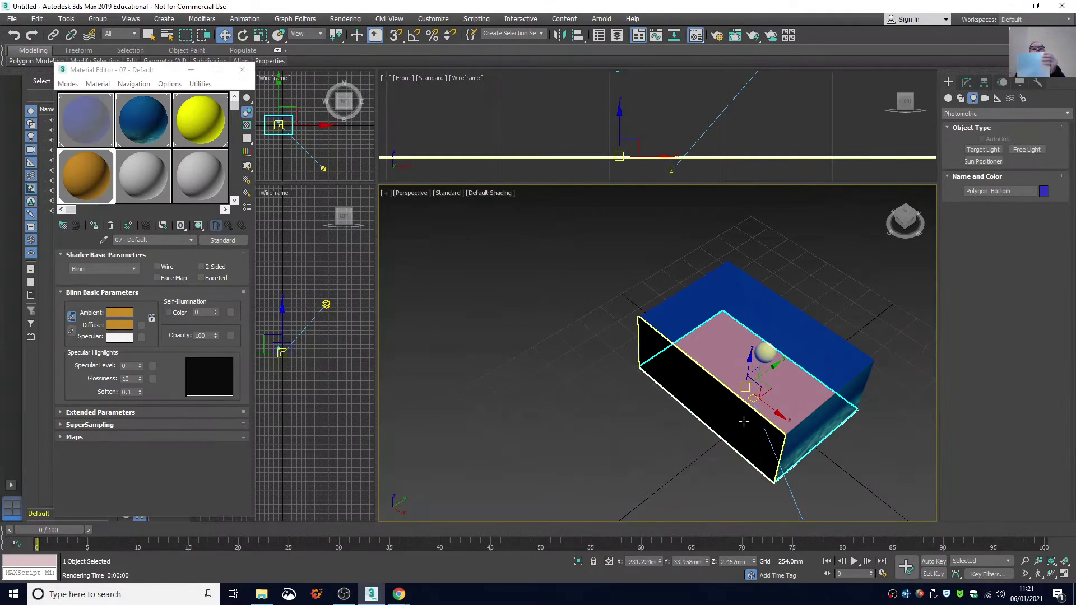
# Step: Close the Material Editor and clear the object selection
pyautogui.click(768, 395)
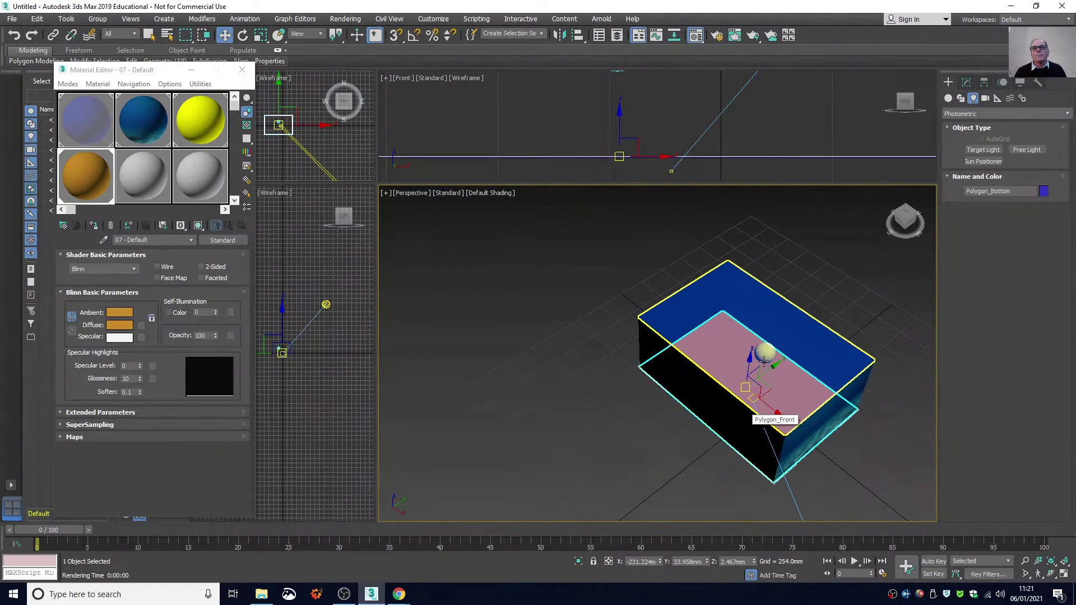
pyautogui.click(766, 354)
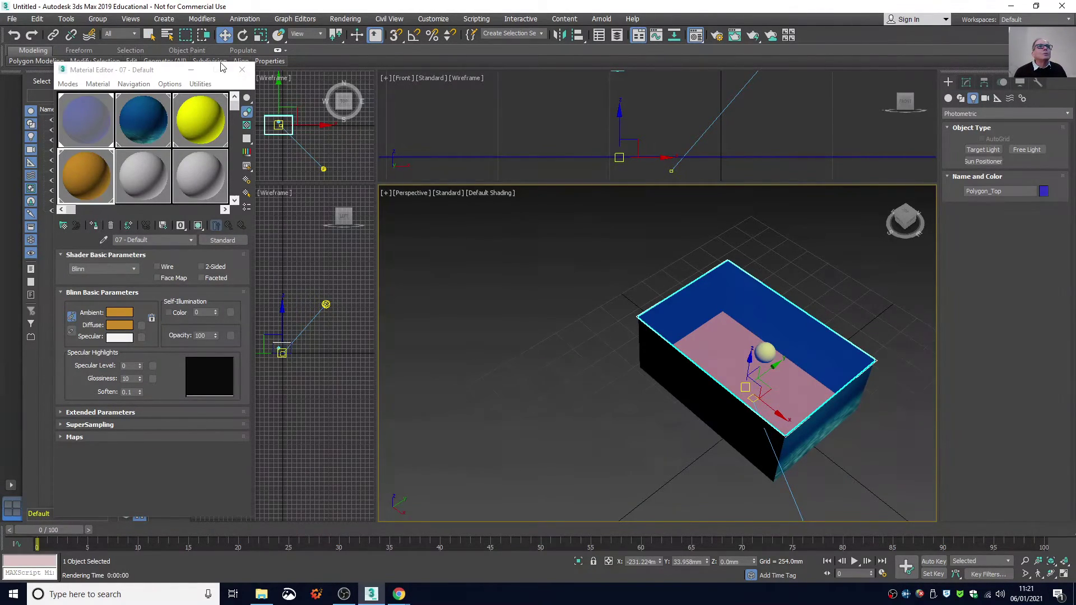
pyautogui.click(243, 70)
pyautogui.click(567, 356)
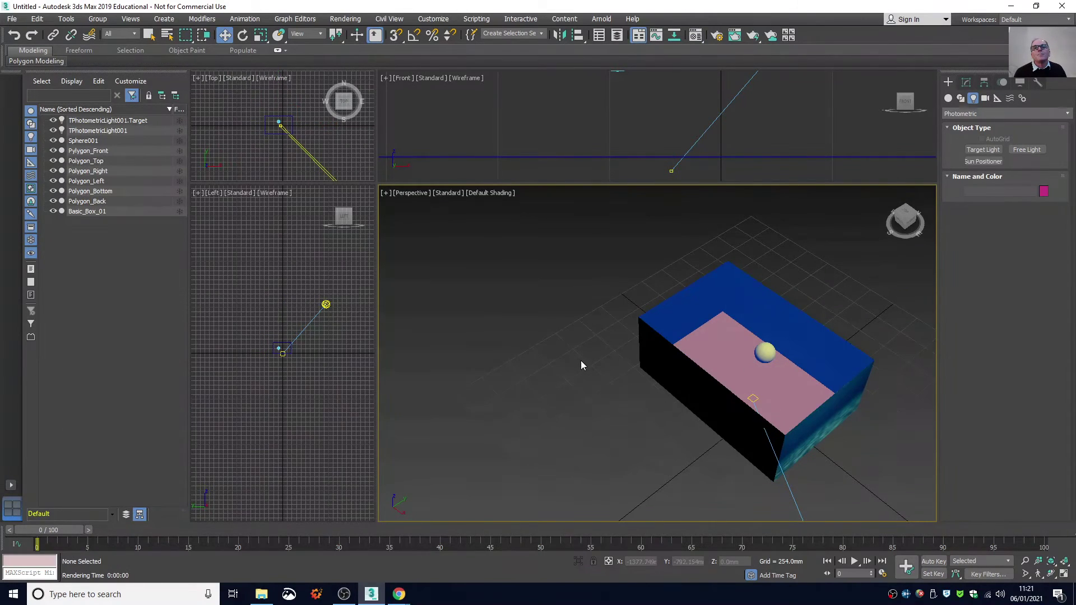
pyautogui.scroll(-2, 581, 365)
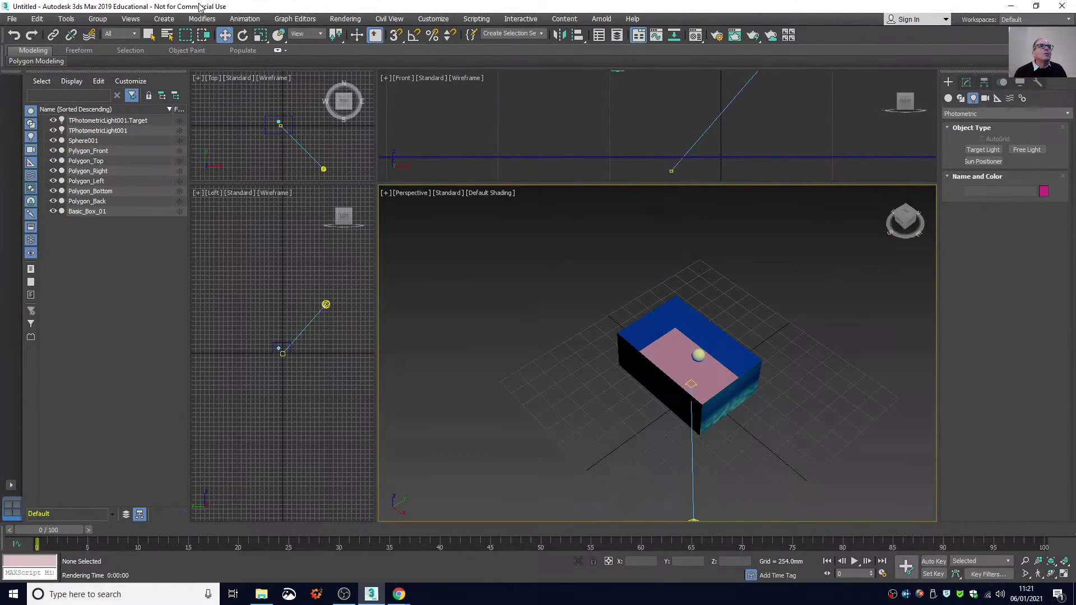
pyautogui.press('q')
pyautogui.moveTo(530, 257); pyautogui.dragTo(817, 472)
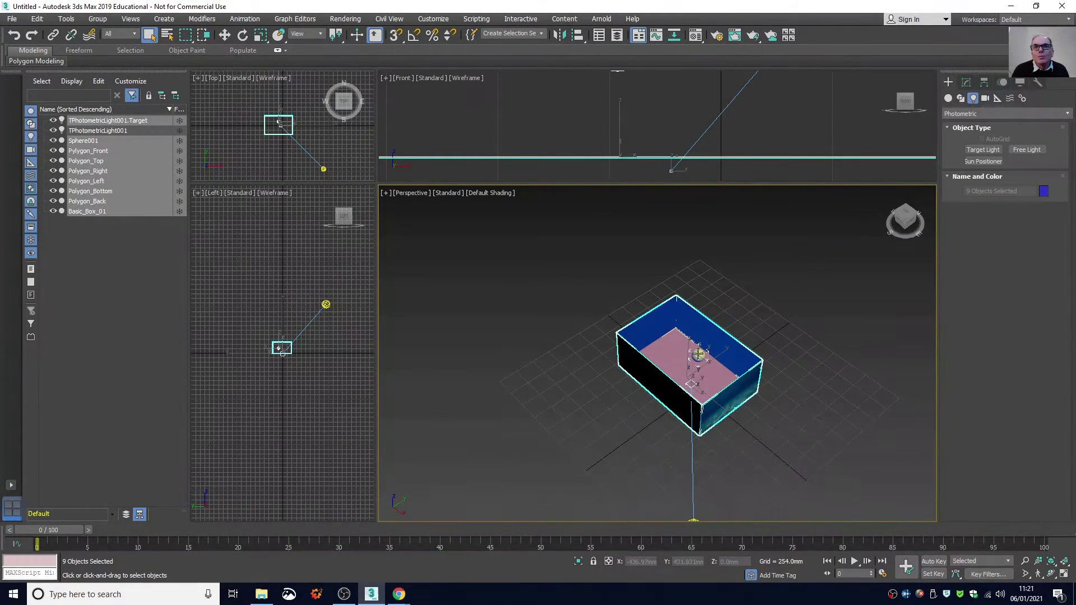
pyautogui.scroll(6, 699, 354)
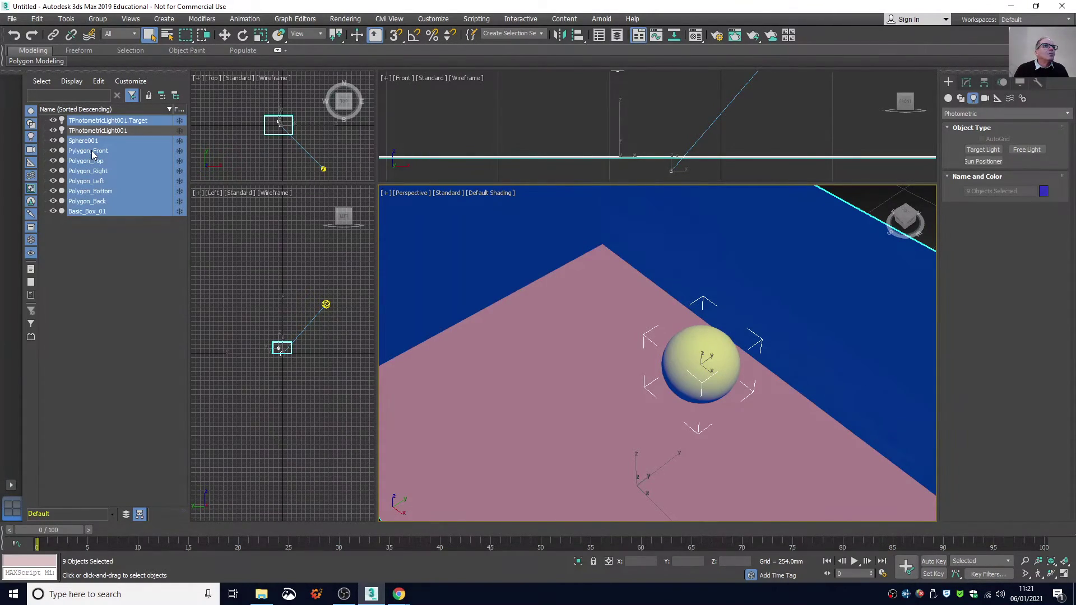
pyautogui.click(77, 254)
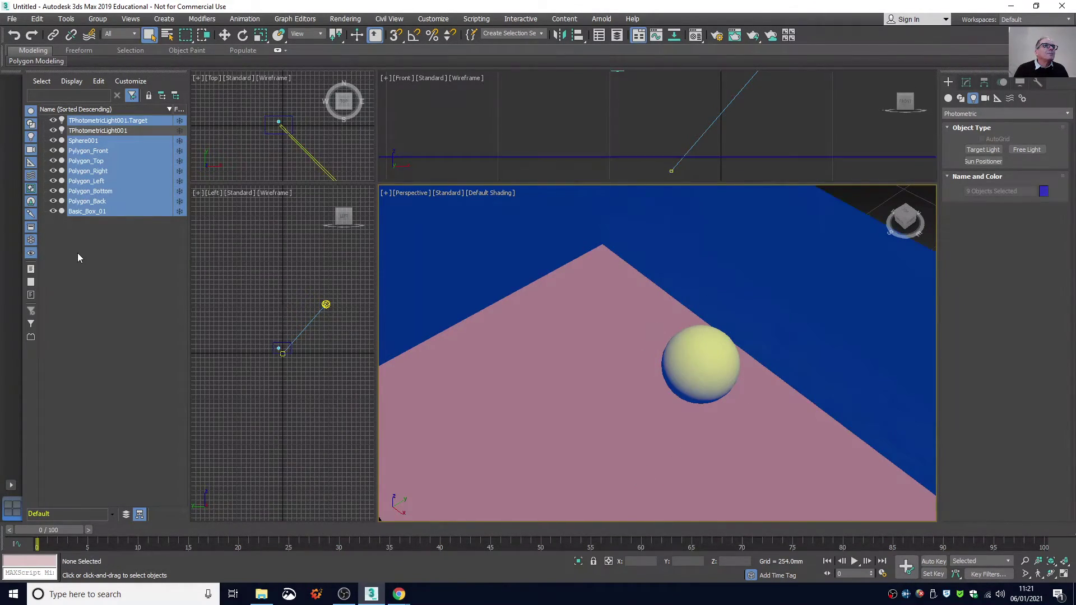
# Step: Select the six detached box panels, excluding the sphere, light and Basic_Box_01, and group them under the name Textured_Aquarium
pyautogui.click(102, 150)
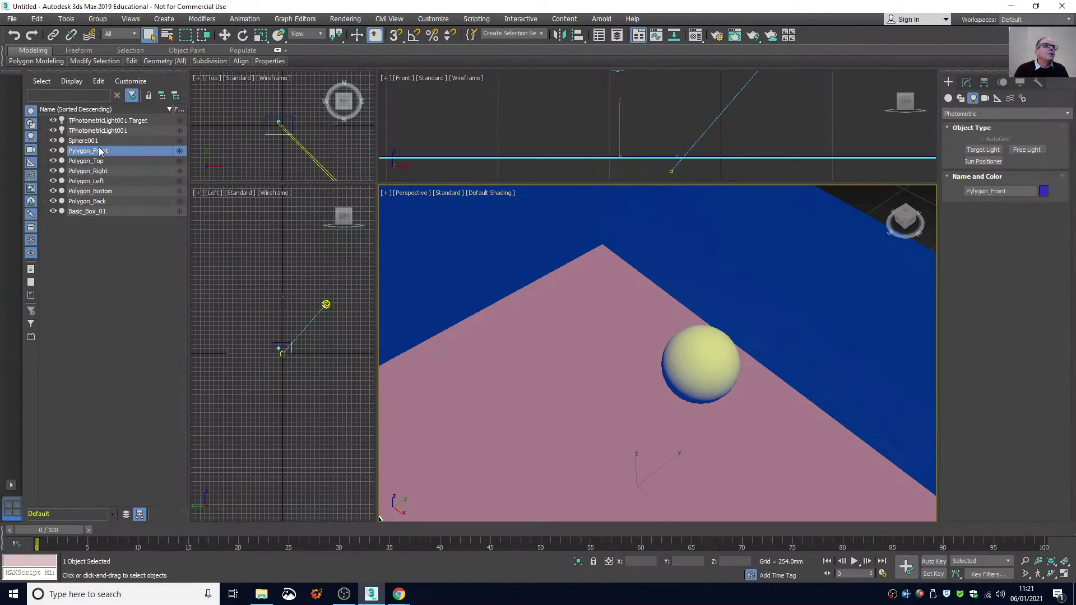
pyautogui.keyDown('shift'); pyautogui.click(95, 203); pyautogui.keyUp('shift')
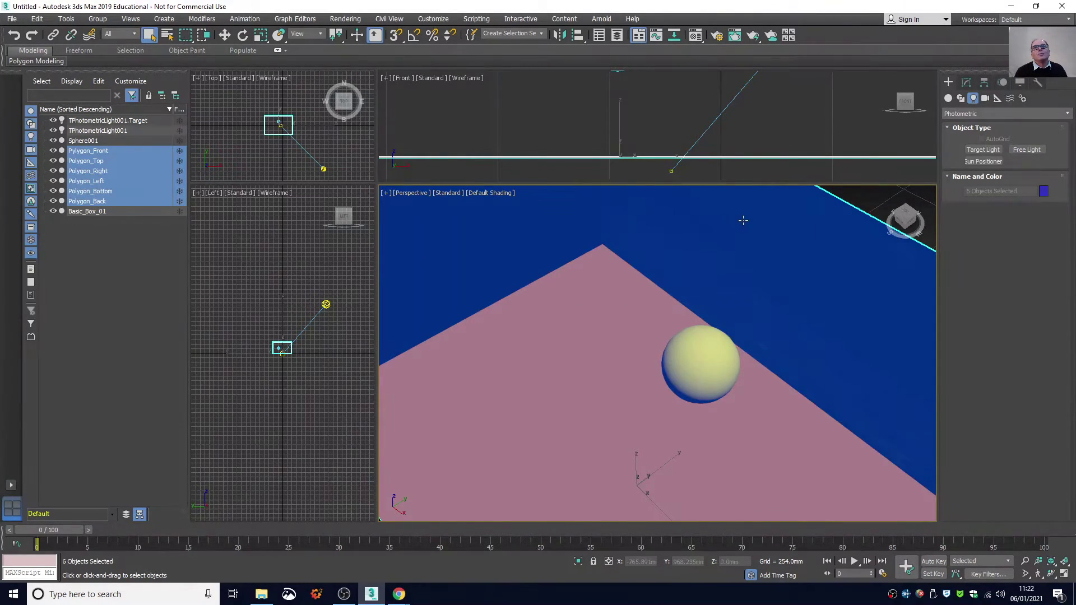
pyautogui.scroll(-10, 743, 221)
pyautogui.rightClick(674, 246)
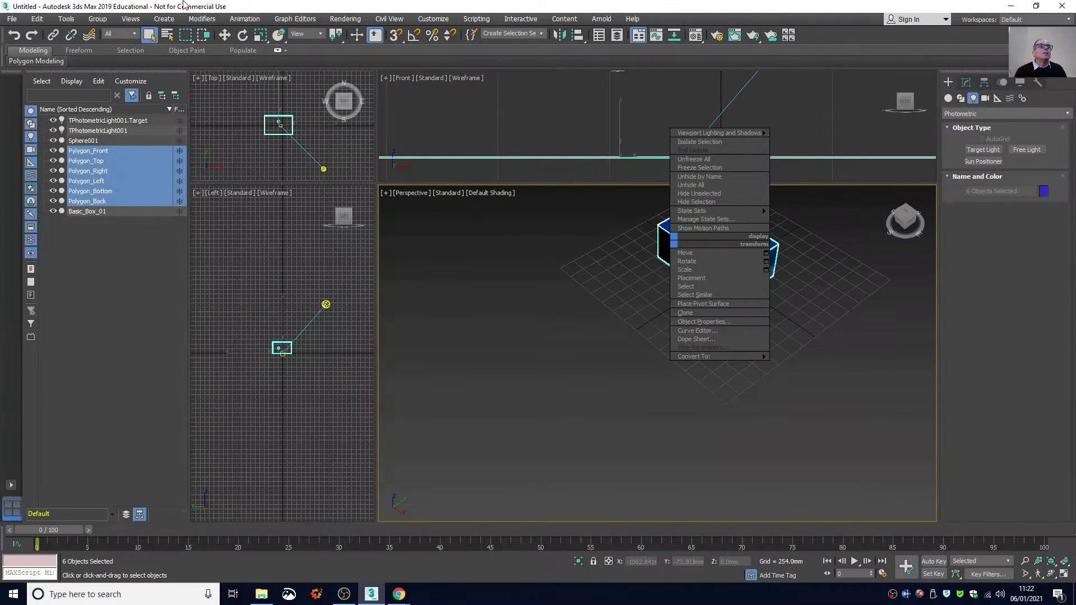
pyautogui.click(92, 22)
pyautogui.click(94, 21)
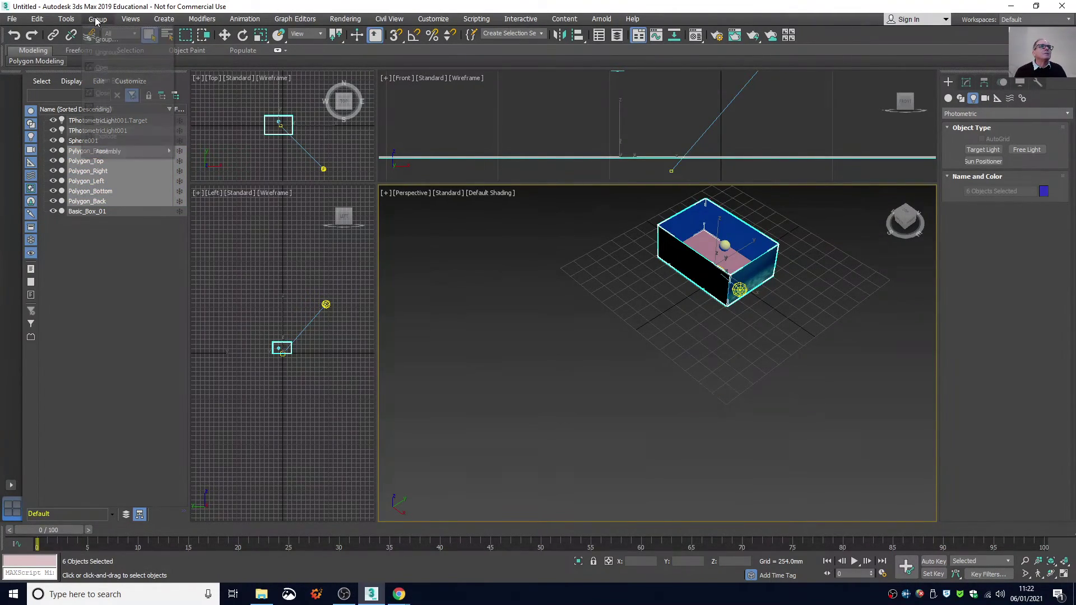
pyautogui.click(106, 39)
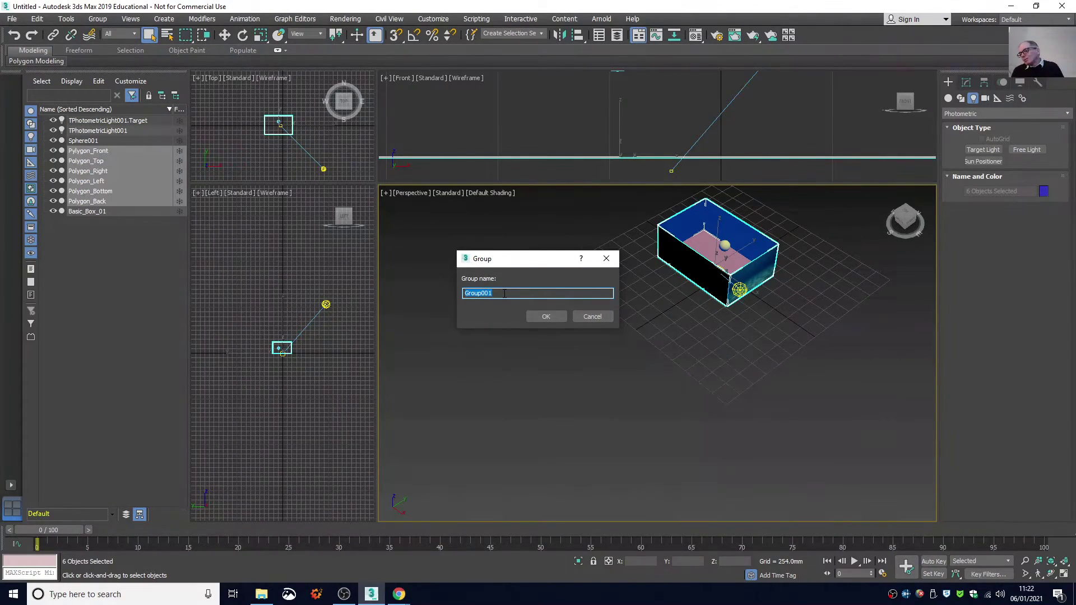
pyautogui.write('Mul')
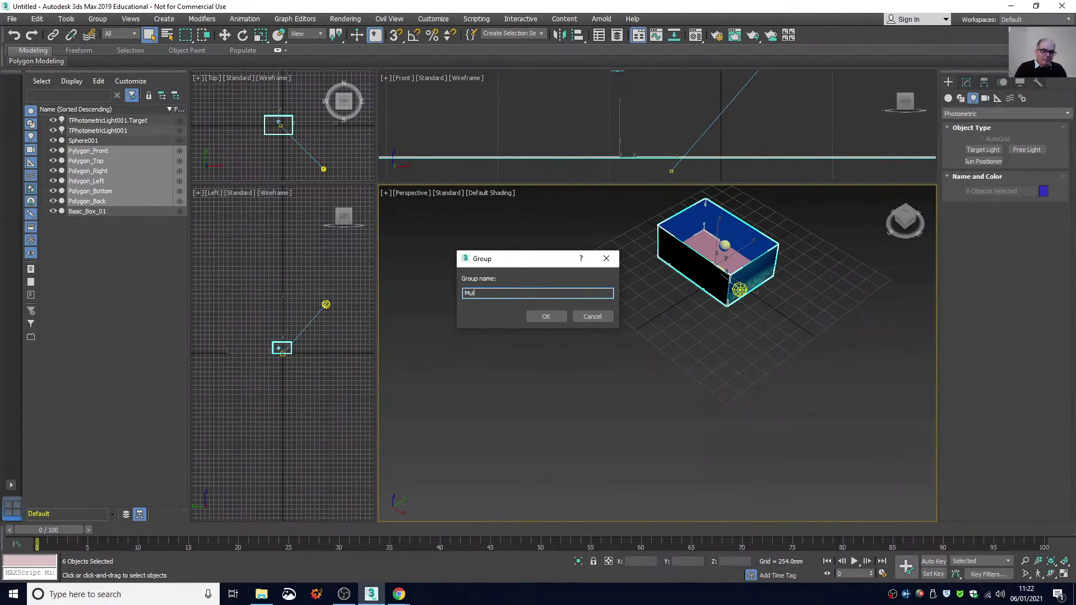
pyautogui.write('ti')
pyautogui.press('BackSpace')
pyautogui.press('BackSpace')
pyautogui.press('BackSpace')
pyautogui.press('BackSpace')
pyautogui.write('Aquariu')
pyautogui.write('Textured')
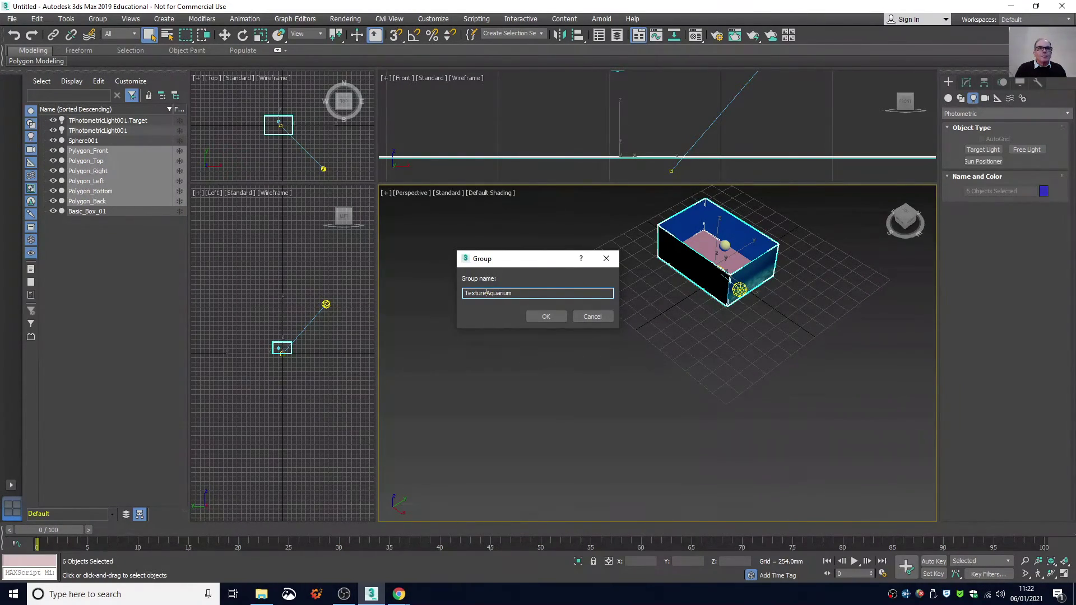
pyautogui.write('_')
pyautogui.press('Return')
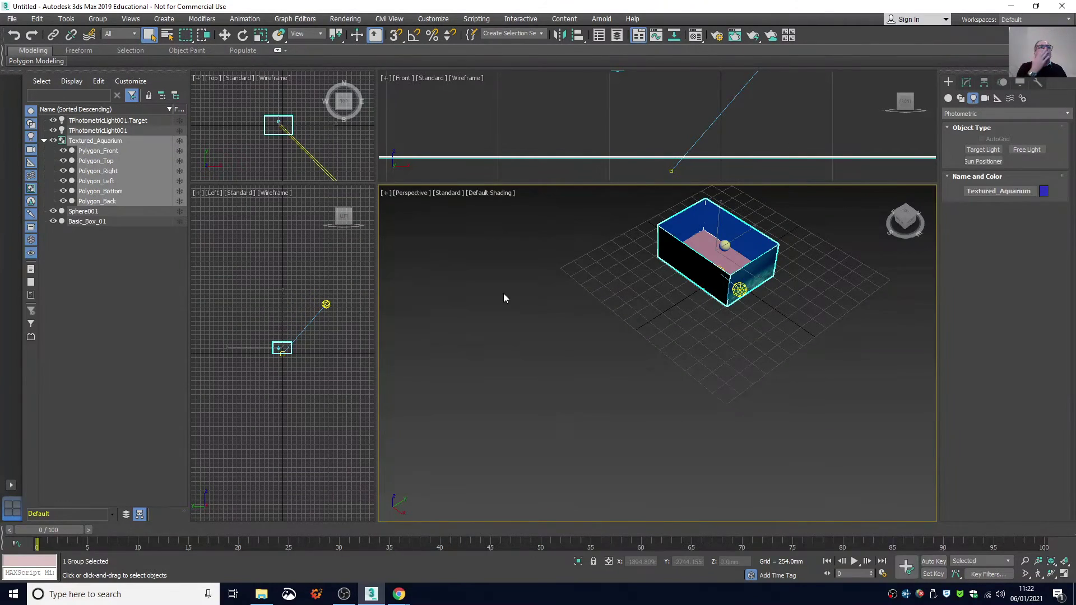
# Step: Deselect the Textured_Aquarium group and examine its sides, floor and sphere in the perspective view
pyautogui.scroll(2, 665, 281)
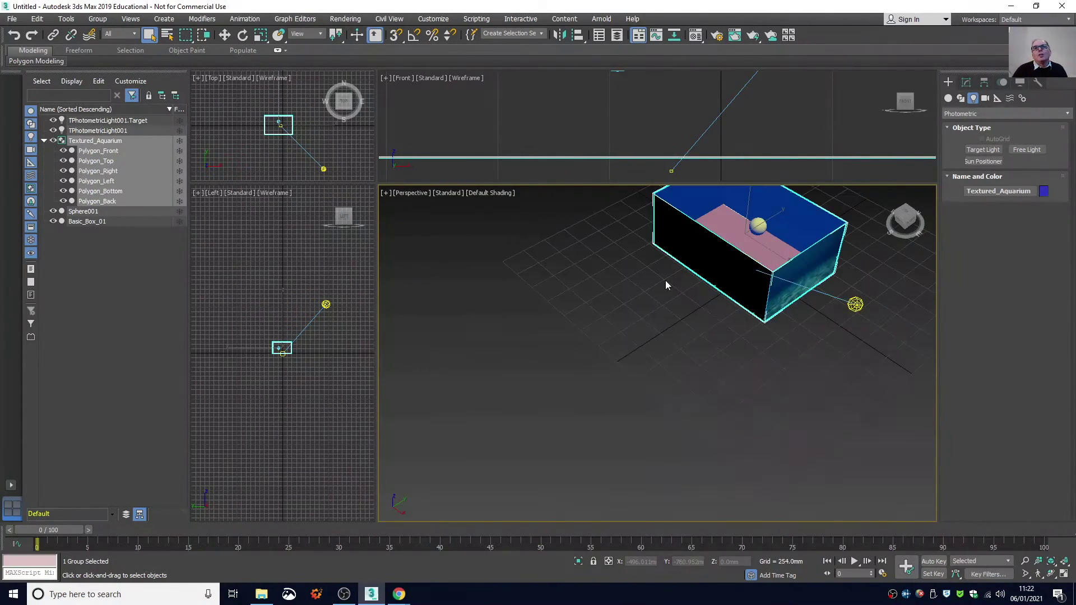
pyautogui.scroll(-5, 666, 281)
pyautogui.scroll(5, 717, 250)
pyautogui.scroll(2, 576, 316)
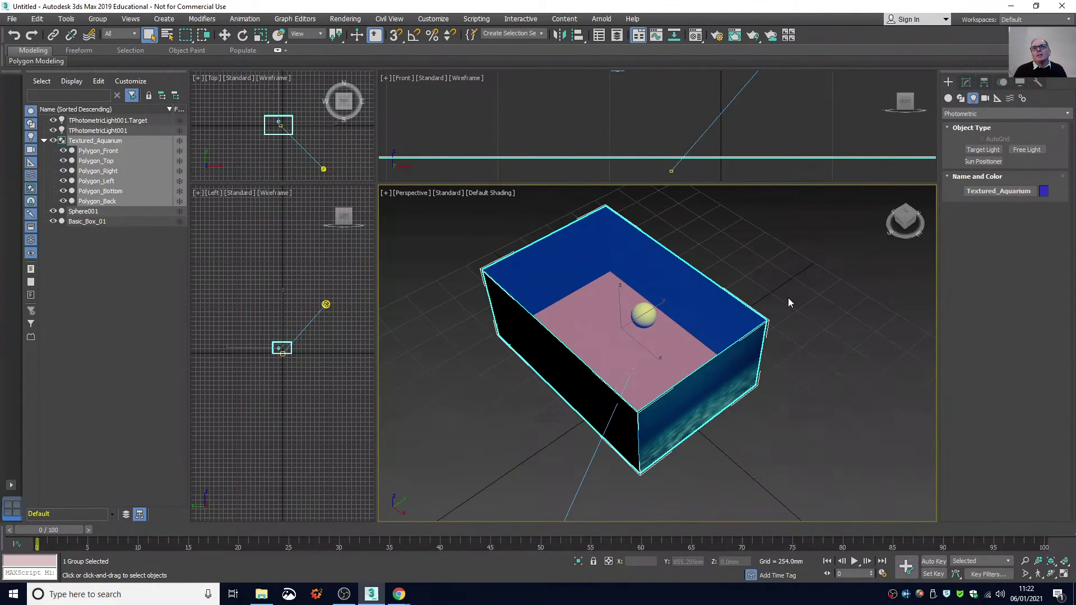
pyautogui.click(827, 288)
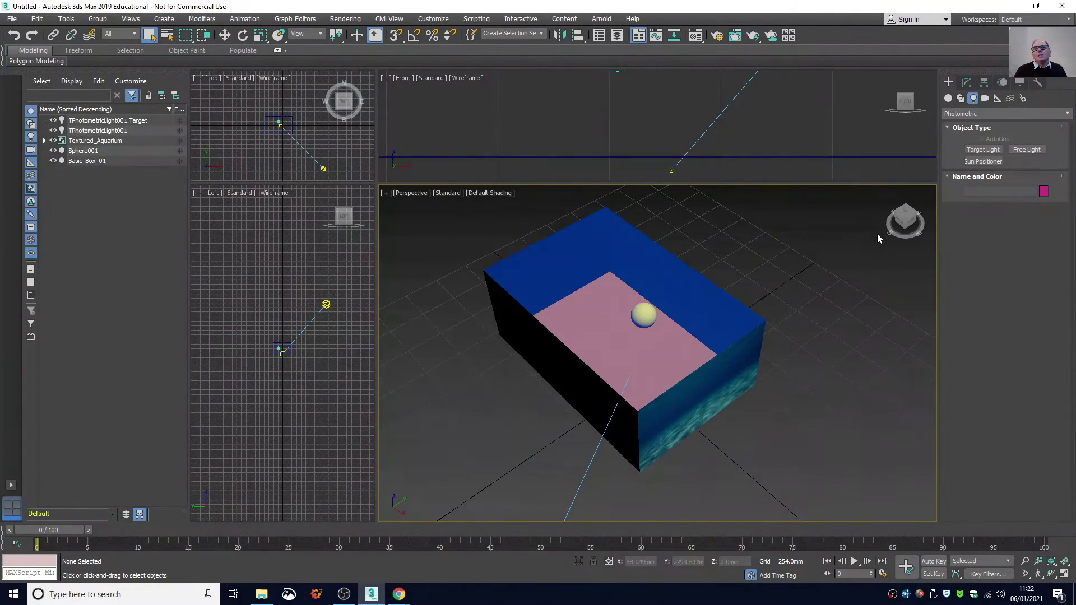
pyautogui.moveTo(913, 221); pyautogui.dragTo(923, 217)
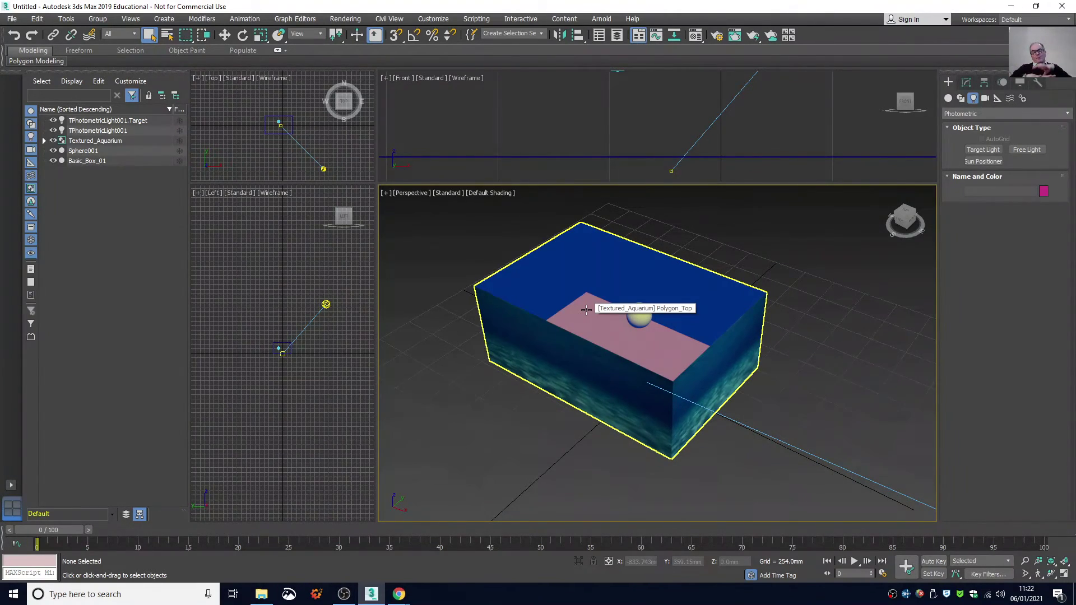
pyautogui.scroll(3, 723, 264)
pyautogui.scroll(-3, 723, 263)
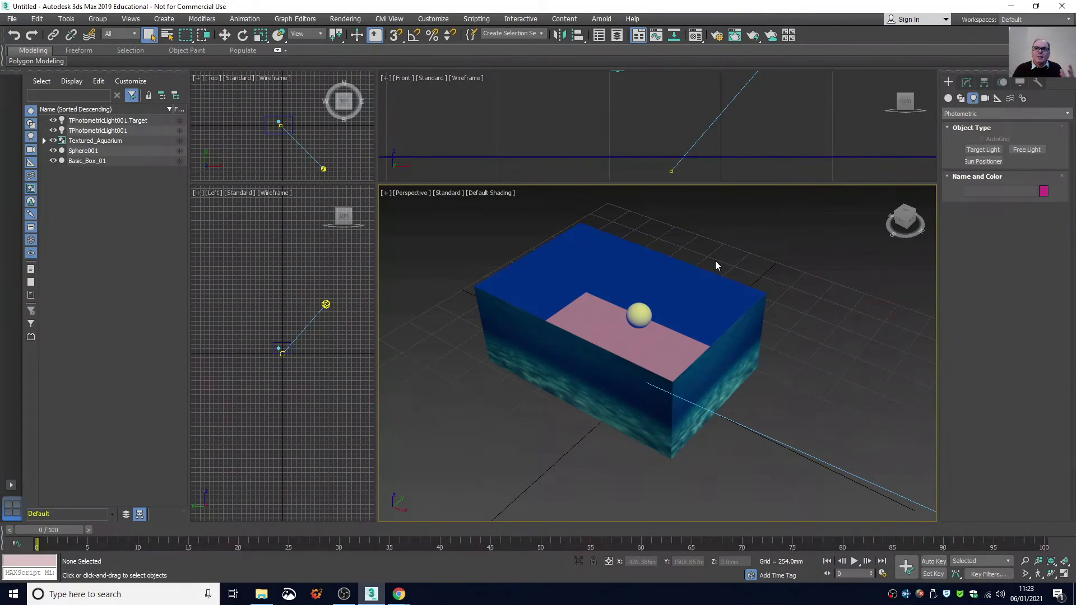
pyautogui.scroll(3, 711, 260)
pyautogui.scroll(-3, 711, 260)
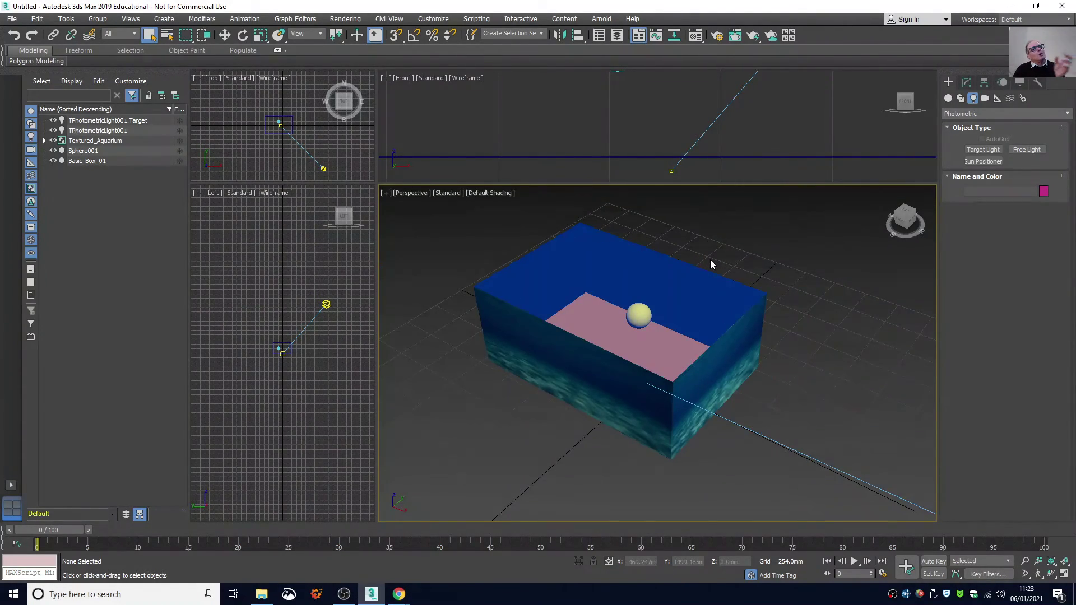